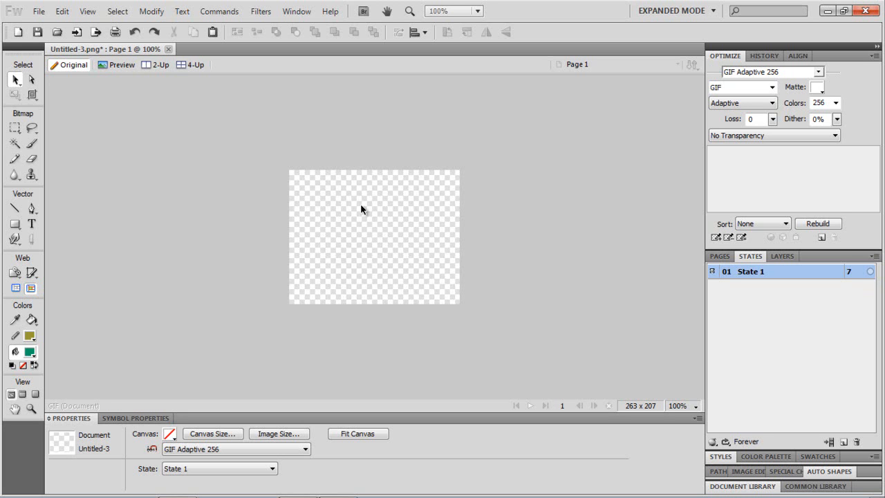
- Draw a rectangle about 125 x 36 px near the canvas's top-left corner with the Rectangle tool
click(14, 223)
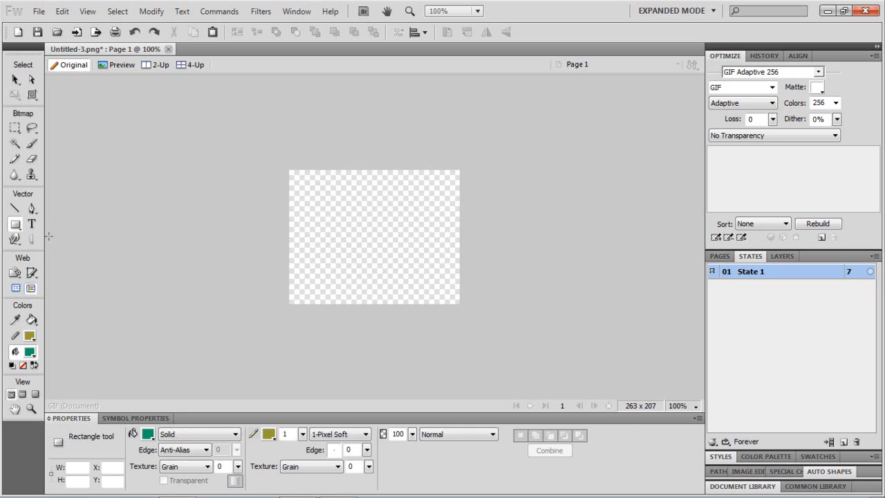
click(16, 80)
click(782, 256)
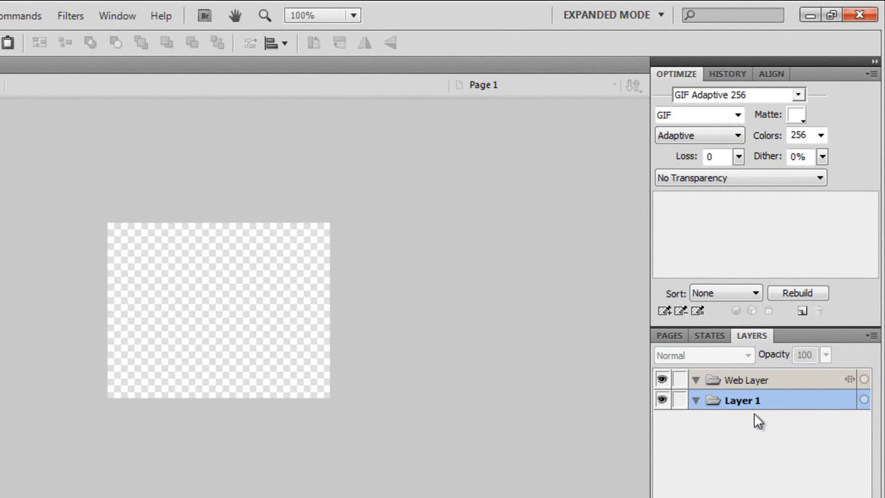
click(706, 337)
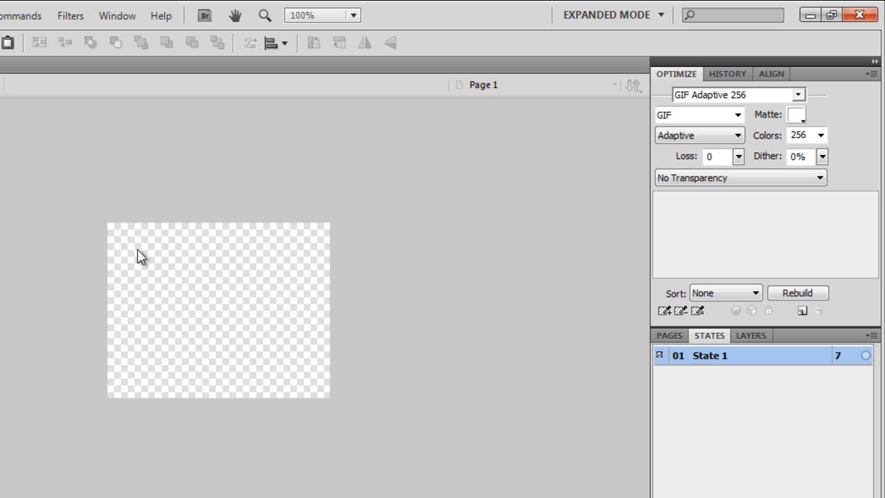
drag(124, 239, 230, 269)
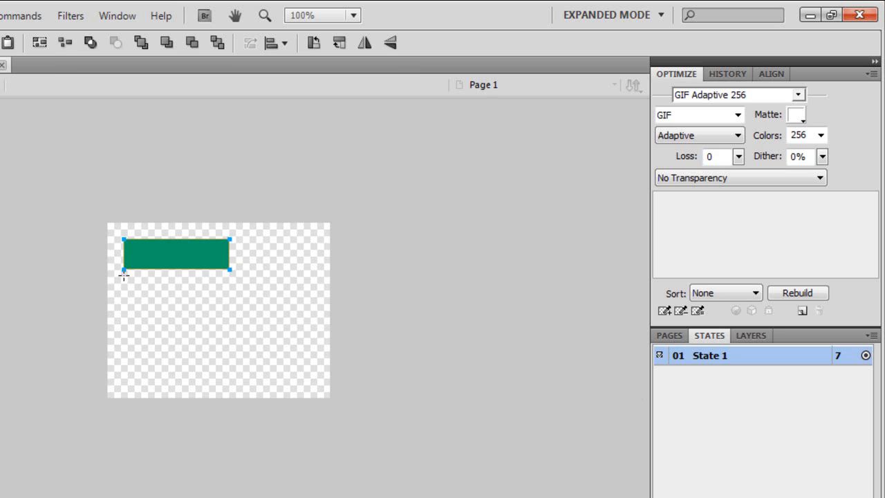
drag(123, 274, 238, 302)
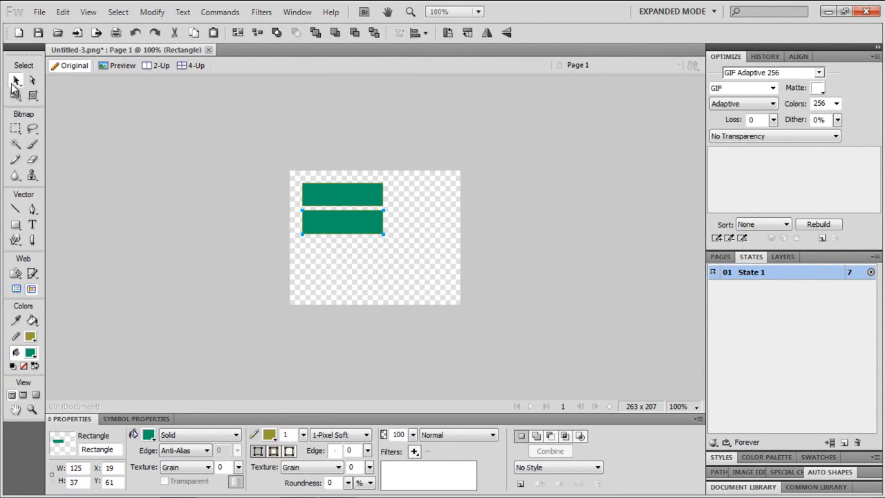
click(13, 83)
key(Delete)
- Set the rectangle's stroke and fill colours to light grey
click(362, 188)
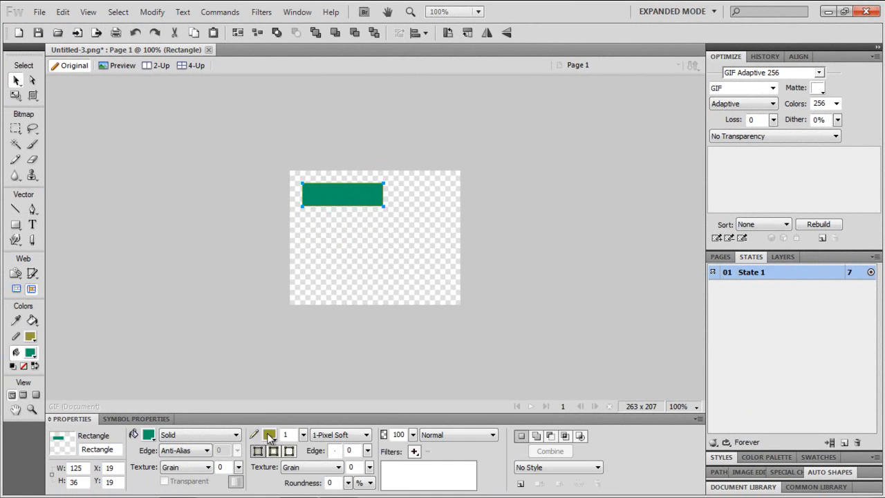
click(269, 434)
click(284, 364)
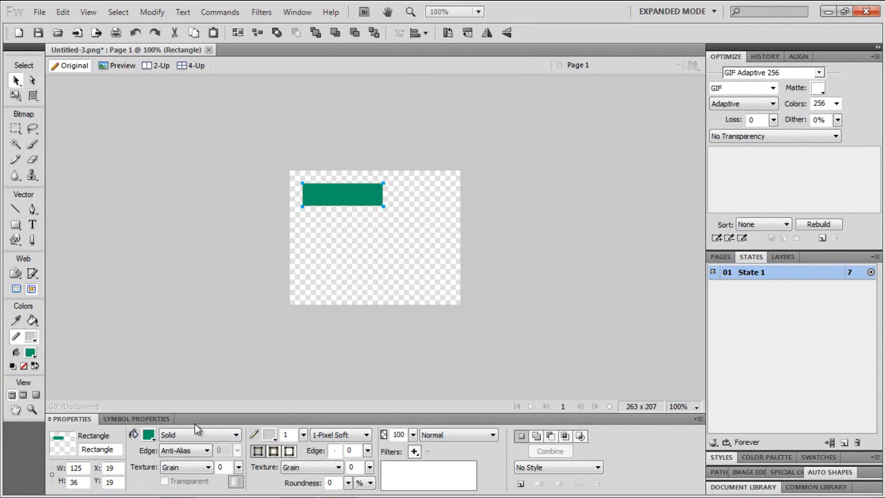
click(148, 434)
click(167, 365)
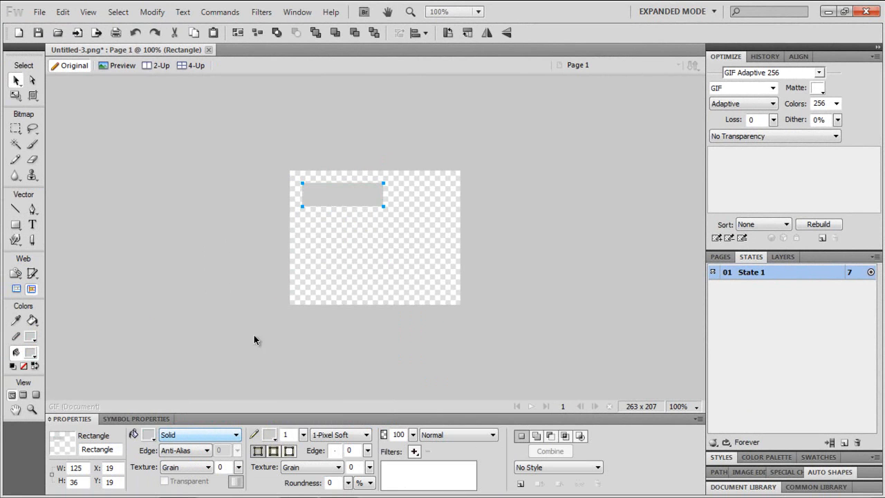
- Move the rectangle to the canvas's top-left corner and set its stroke colour to green
click(340, 260)
drag(324, 197, 316, 190)
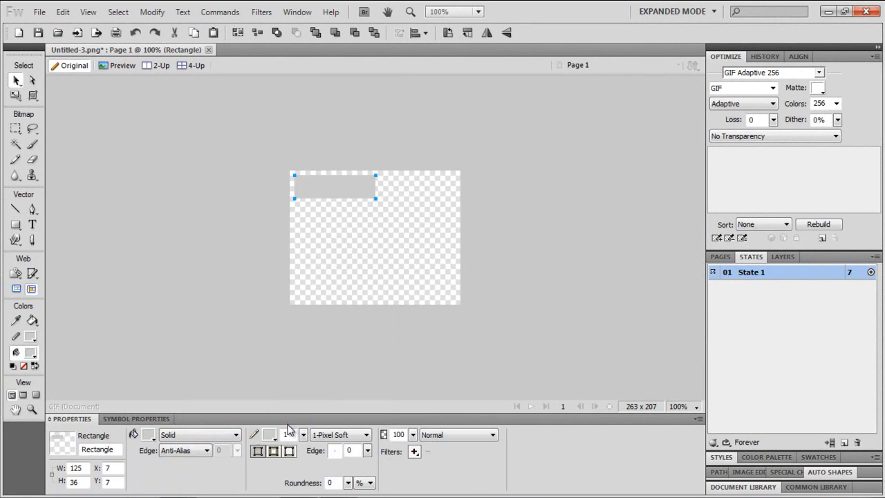
click(269, 435)
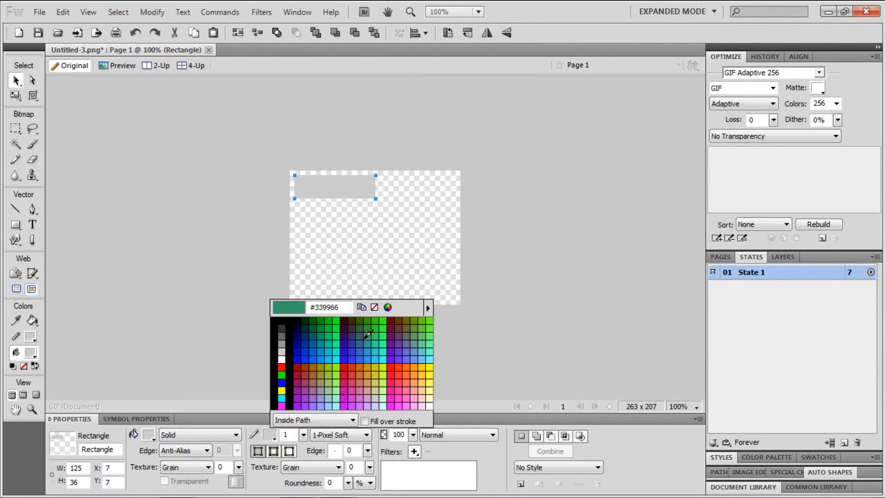
click(367, 334)
click(340, 222)
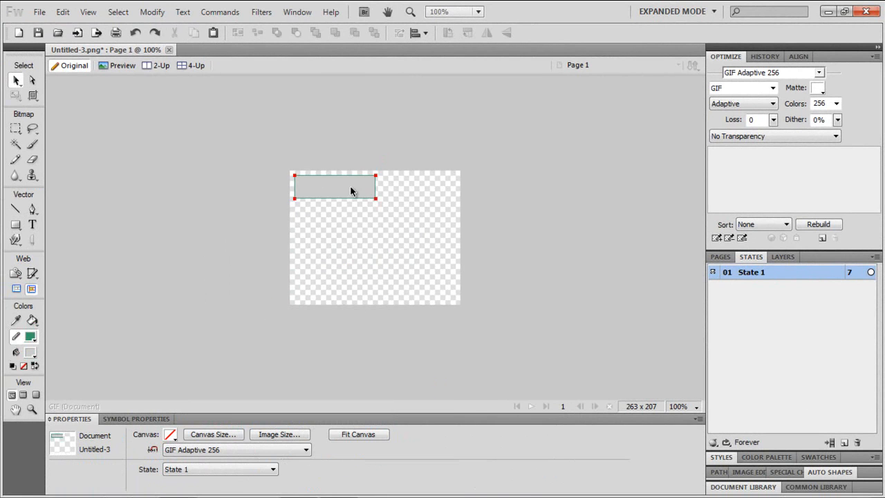
- Widen the rectangle to about 169 px by stretching its corner handle
click(376, 198)
drag(376, 198, 405, 208)
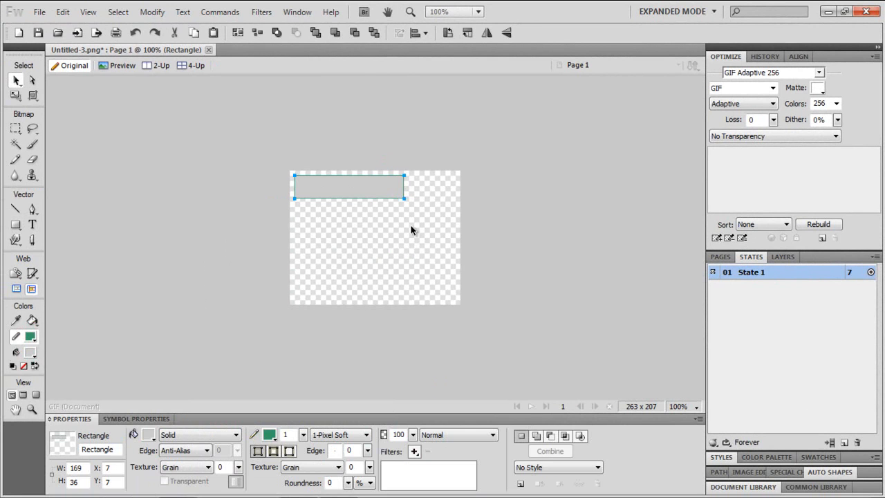
click(55, 293)
- Add a text label NÍCIO with the Text tool and move it onto the rectangle
click(32, 225)
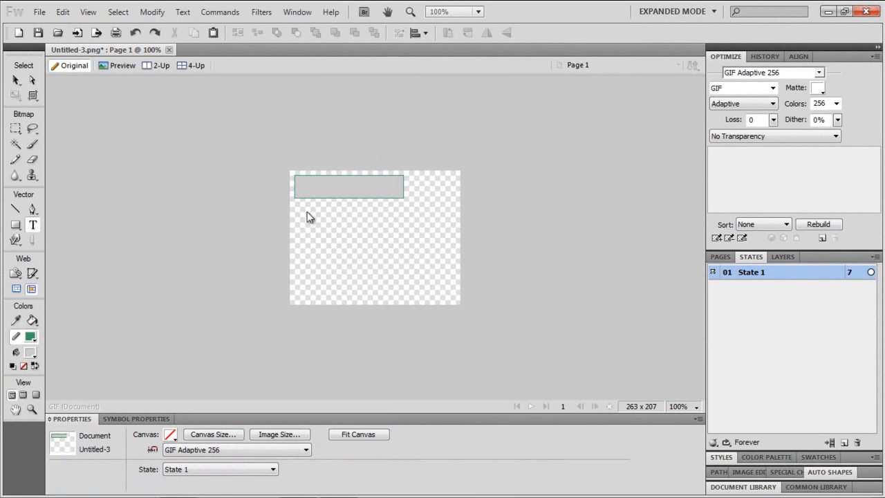
click(301, 186)
text(NICIO)
click(15, 80)
drag(354, 434, 358, 397)
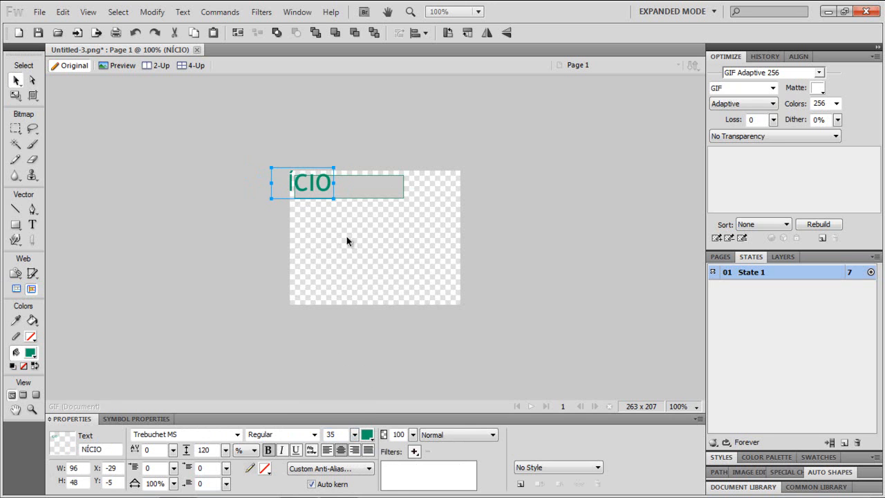
drag(324, 185, 373, 197)
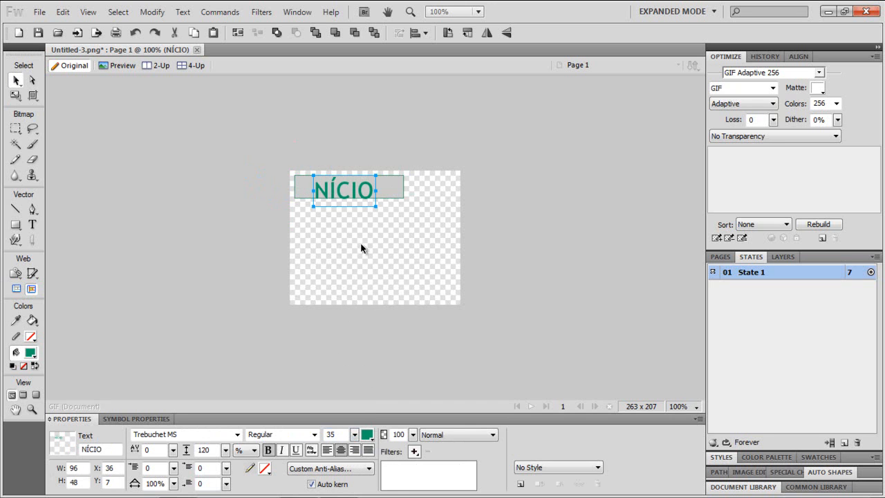
- Complete the label so it reads INÍCIO
double_click(314, 191)
text(I)
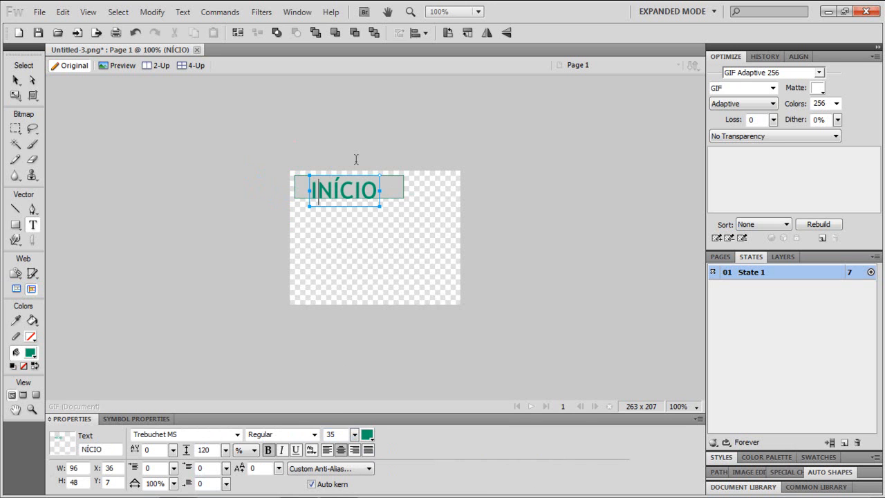
click(16, 80)
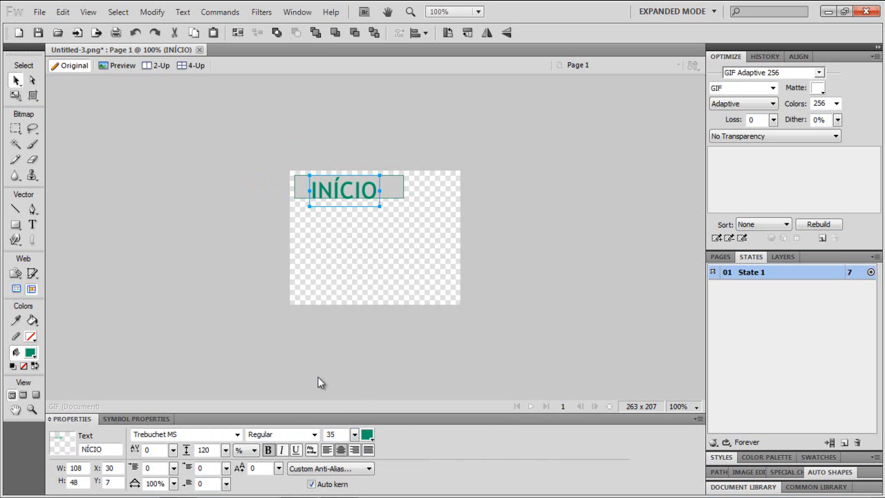
- Set the label's font size to 18 and position it at the left inside the rectangle
drag(354, 434, 360, 450)
mouse_move(332, 192)
mouse_down()
mouse_move(344, 184)
mouse_move(318, 187)
mouse_up()
click(340, 259)
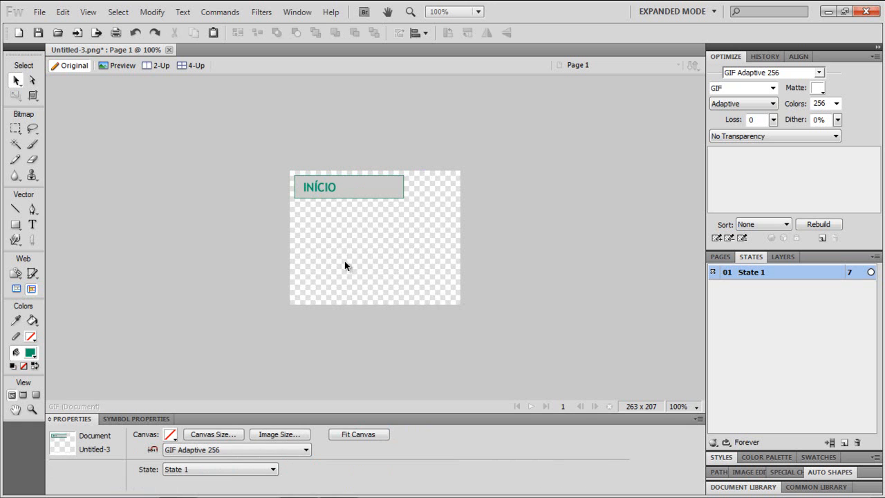
- Duplicate the rectangle and its label directly below the first button
drag(362, 239, 306, 170)
drag(371, 189, 368, 212)
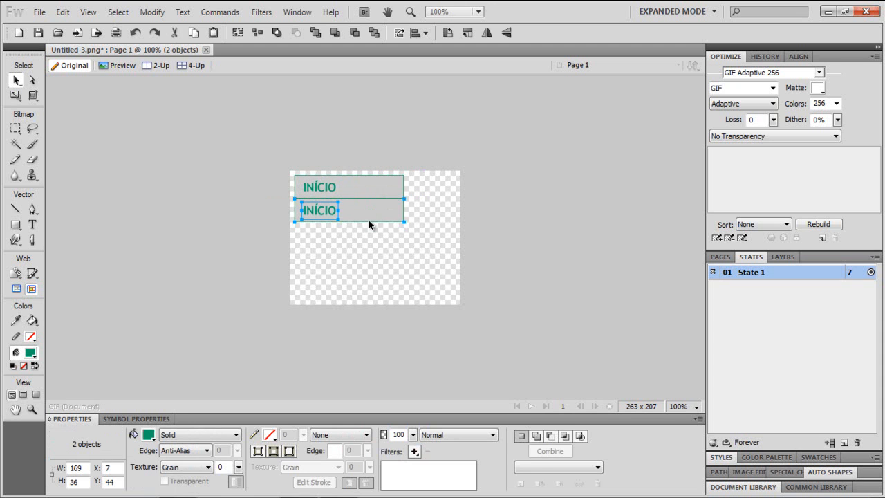
- Change the copied button's label to EMPRESA
click(384, 240)
double_click(323, 206)
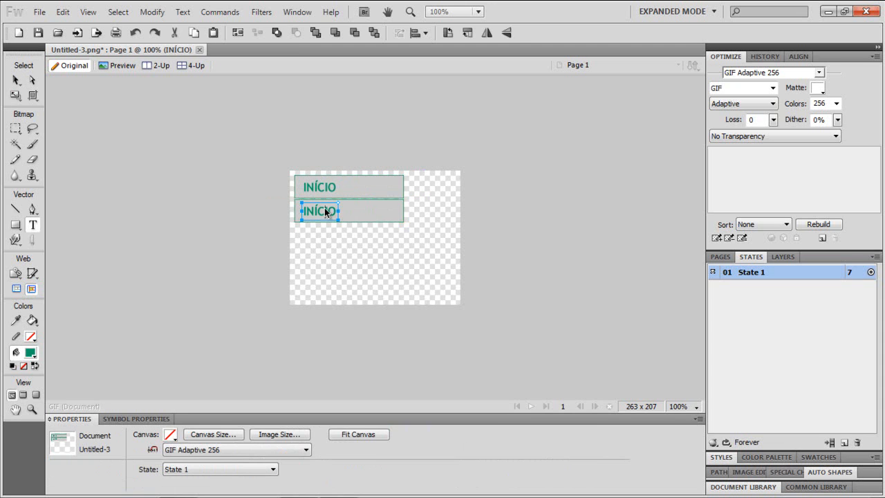
text(EMPRESA)
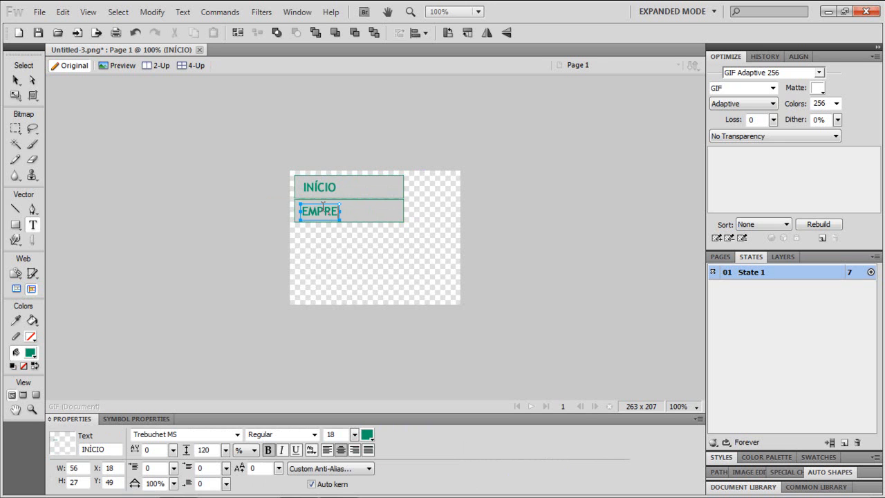
click(422, 255)
- Duplicate the INÍCIO and EMPRESA buttons below to make four buttons
drag(318, 212, 326, 212)
mouse_move(441, 233)
mouse_down()
mouse_move(315, 204)
mouse_move(308, 183)
mouse_move(309, 239)
mouse_move(311, 227)
mouse_up()
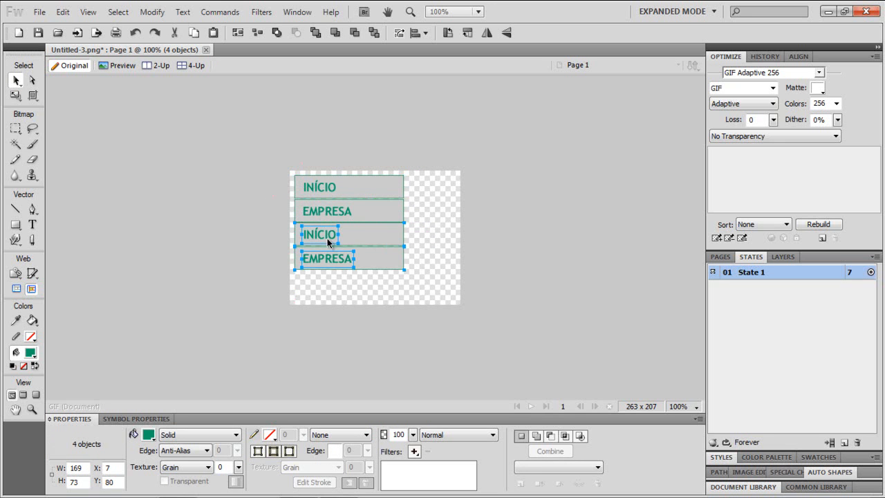
- Select all eight button objects and group them
click(456, 296)
drag(456, 295, 285, 159)
right_click(357, 186)
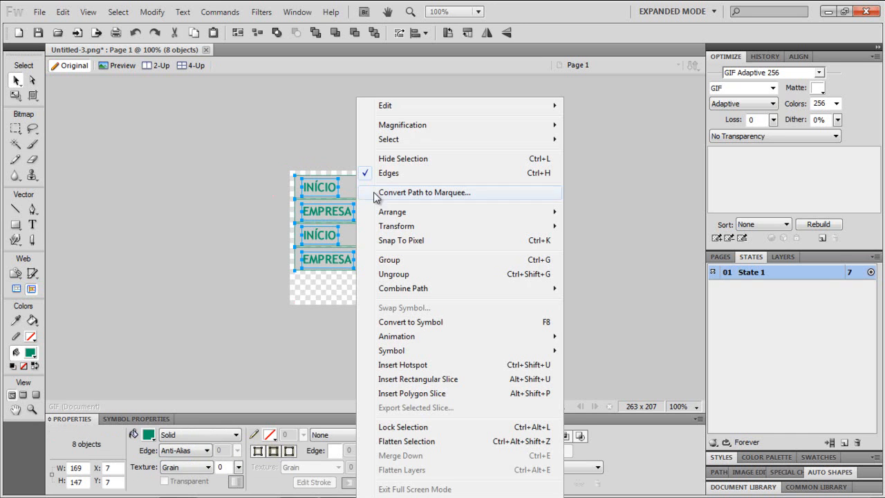
mouse_move(388, 226)
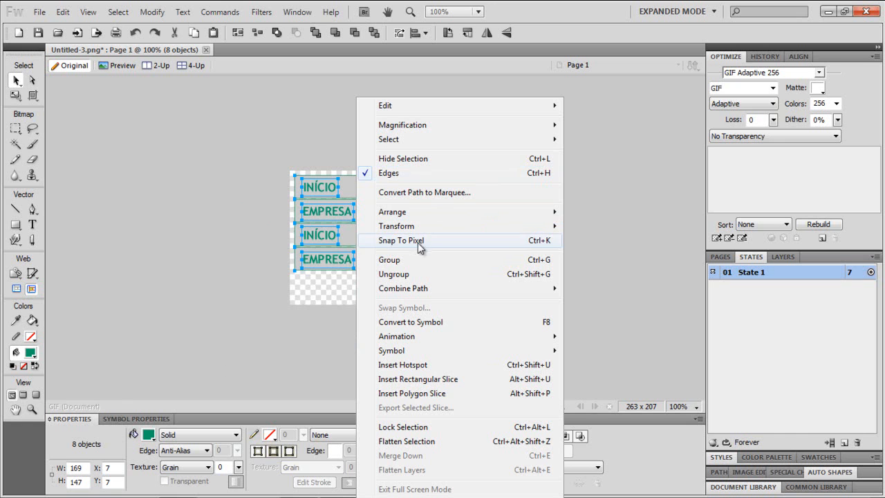
click(389, 260)
- Move the group down and right on the canvas and ungroup it
mouse_move(353, 239)
mouse_down()
mouse_move(422, 242)
mouse_move(297, 237)
mouse_move(363, 228)
mouse_move(330, 233)
mouse_move(346, 242)
mouse_move(368, 210)
mouse_move(365, 233)
mouse_up()
right_click(366, 231)
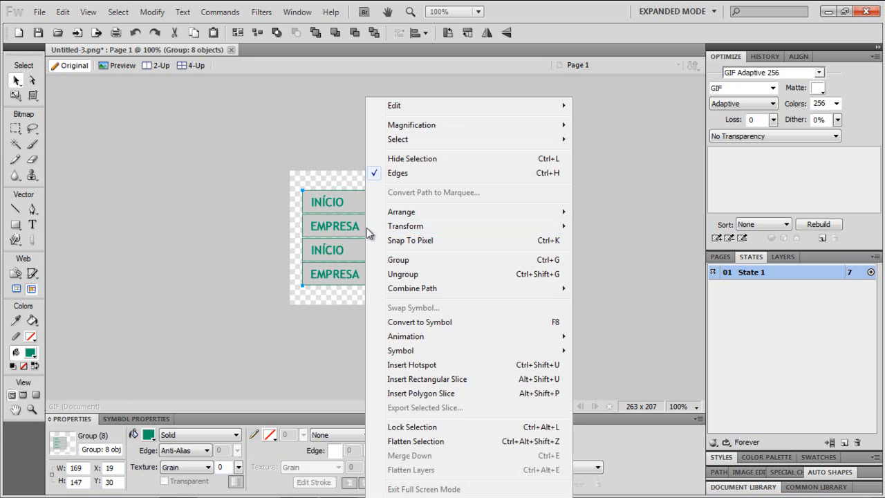
click(413, 278)
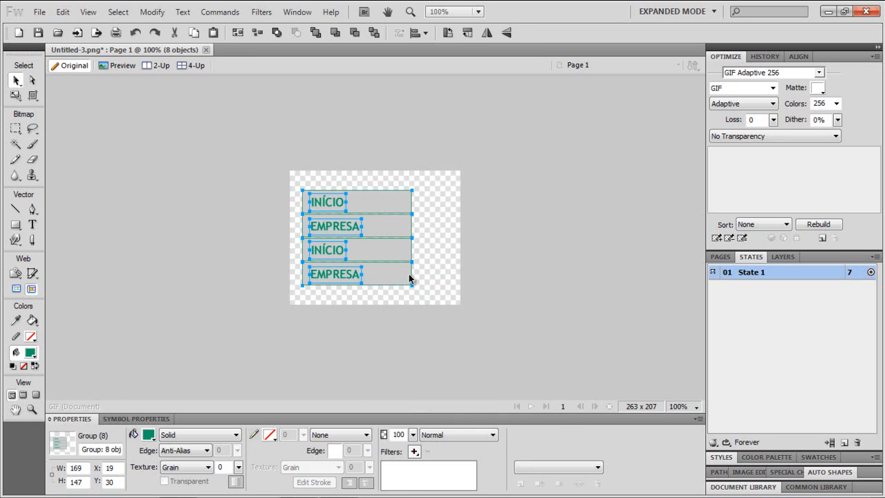
- Change the third button's label to SERVIÇOS and align it within its button
click(413, 278)
drag(423, 283, 330, 198)
click(424, 261)
click(341, 255)
double_click(341, 254)
key(ctrl+a)
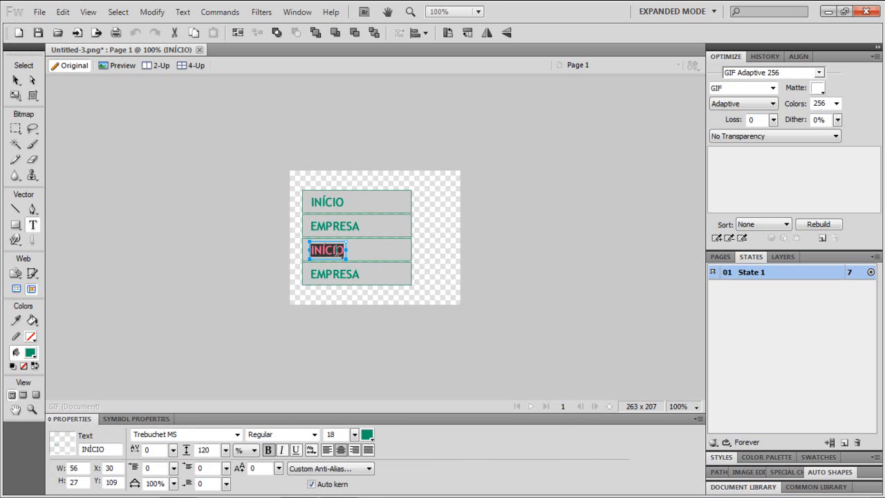
text(ERVIÇOS)
key(BackSpace)
key(BackSpace)
key(BackSpace)
key(BackSpace)
key(BackSpace)
key(BackSpace)
key(BackSpace)
text(SERVIÇOS)
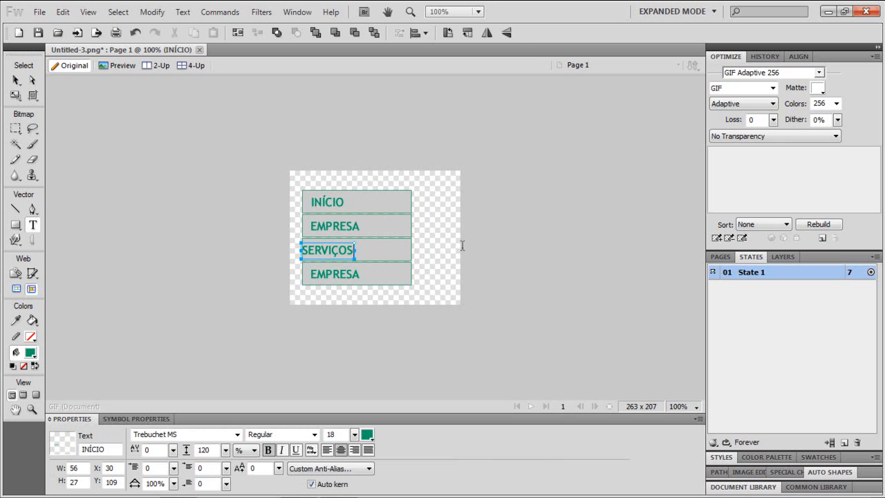
key(Escape)
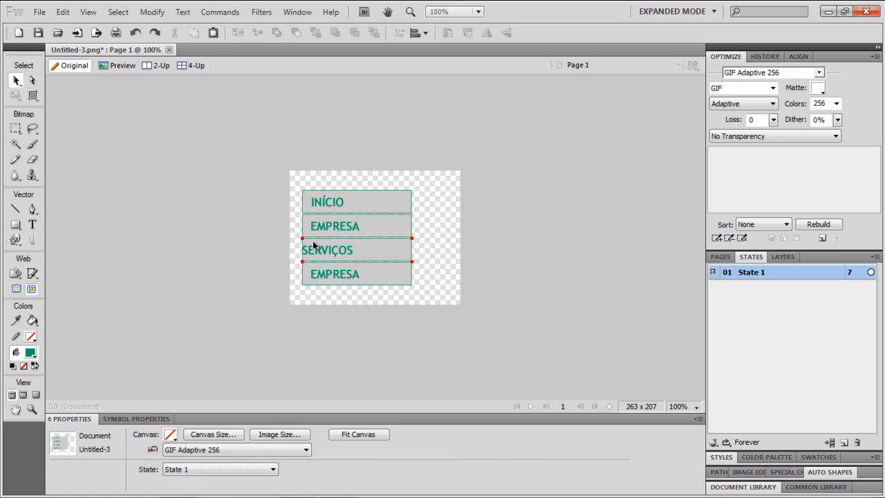
drag(321, 250, 330, 255)
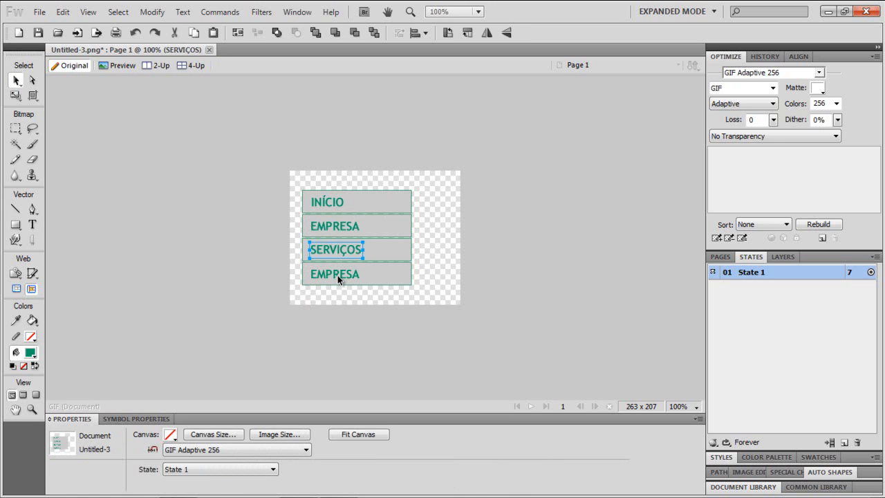
- Change the fourth button's label to CONTATO
double_click(338, 276)
click(339, 275)
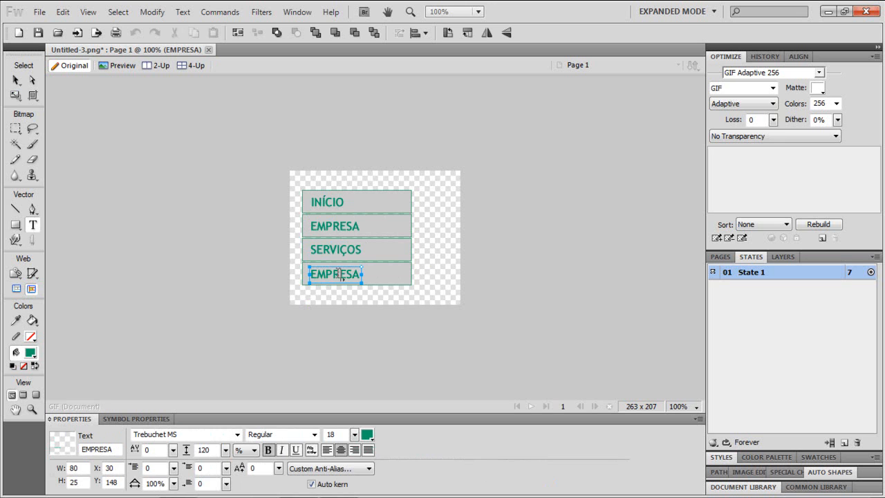
double_click(339, 275)
text(CONTAO)
key(BackSpace)
text(TO)
key(Return)
key(BackSpace)
click(433, 284)
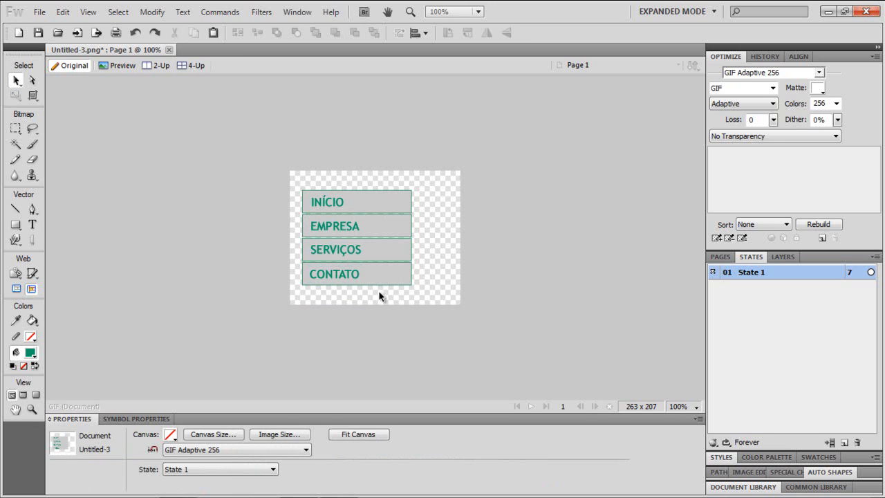
- Move all four buttons to the canvas's top-left corner
drag(342, 280, 344, 279)
click(346, 279)
drag(439, 301, 348, 190)
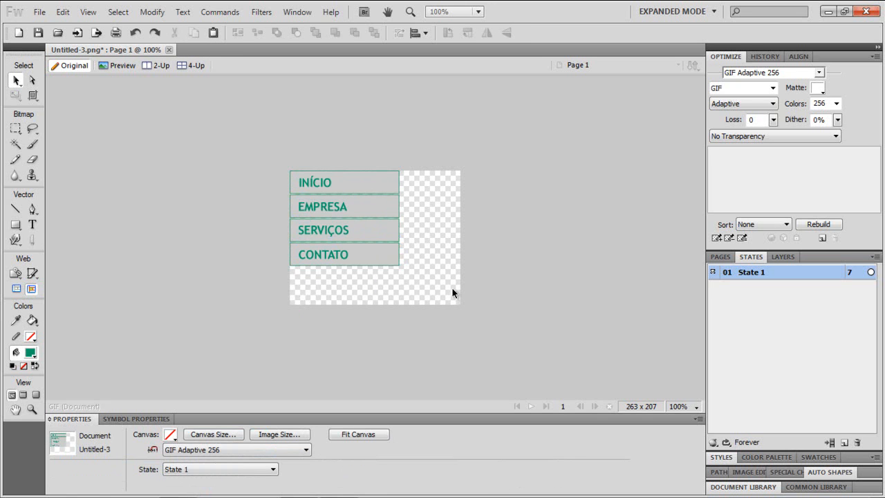
- Duplicate State 1, inserting one new state after the current state
right_click(749, 279)
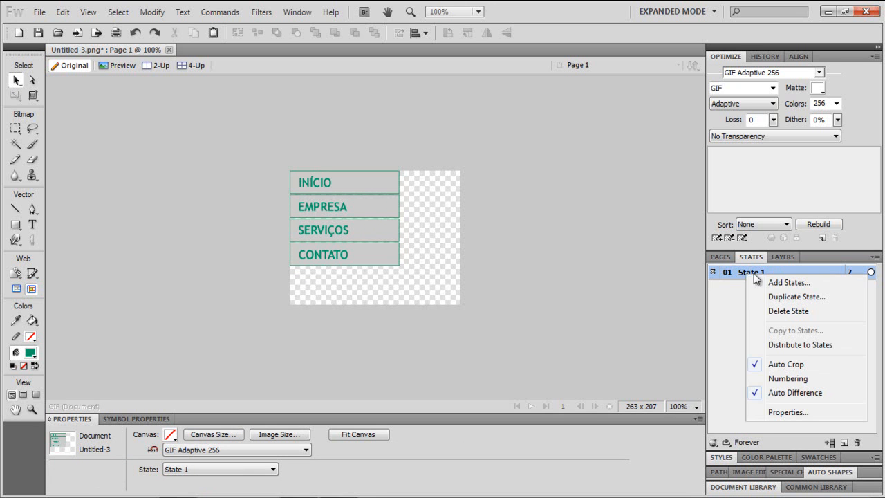
click(784, 297)
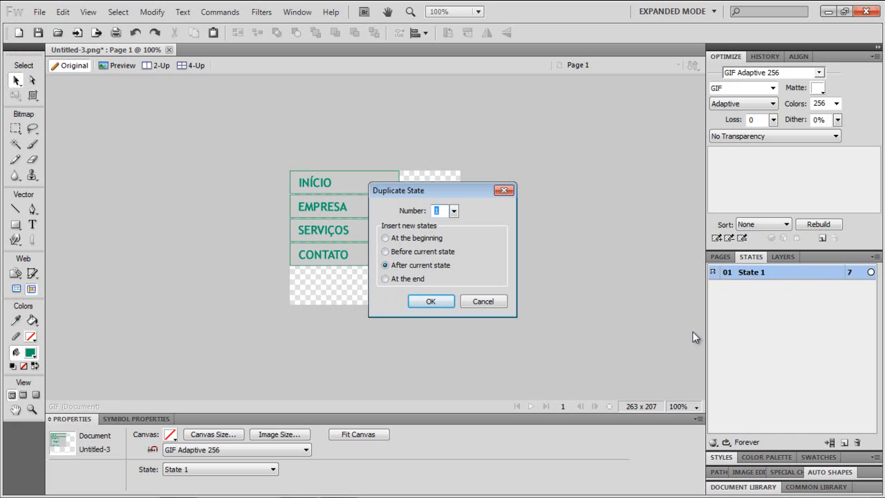
click(430, 301)
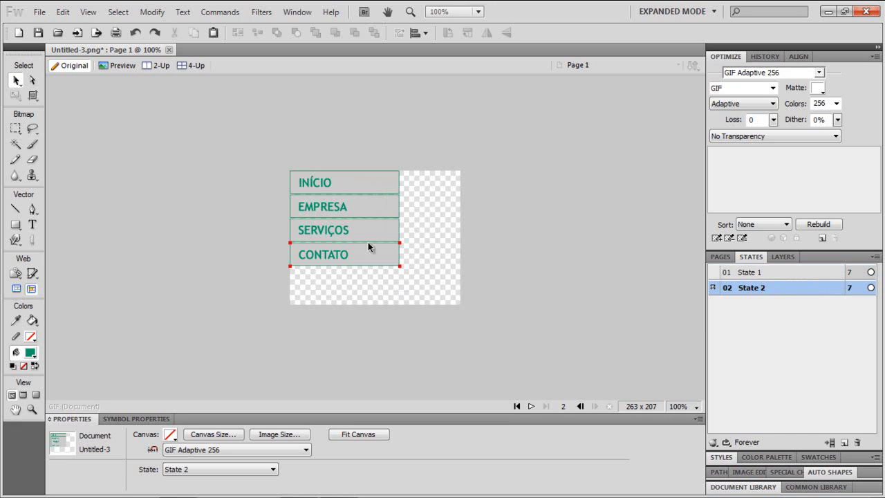
- Delete all objects in State 2, then paste the buttons back into it
click(742, 278)
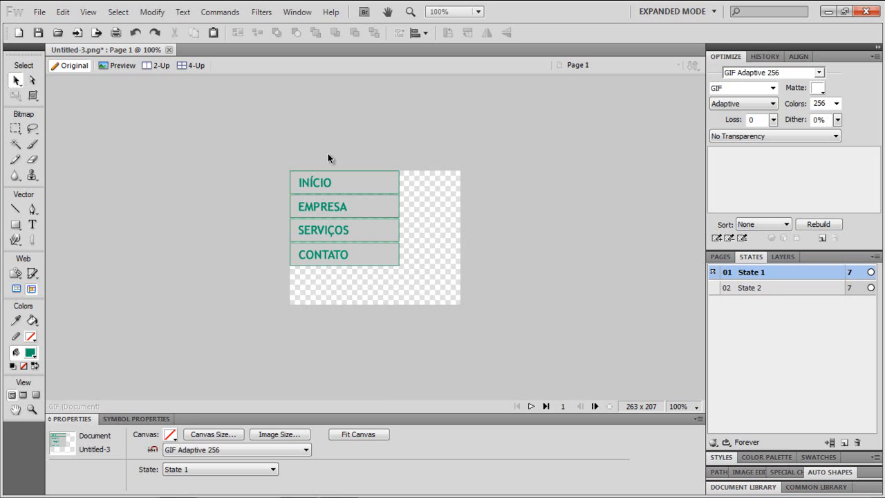
click(733, 288)
drag(472, 286, 198, 153)
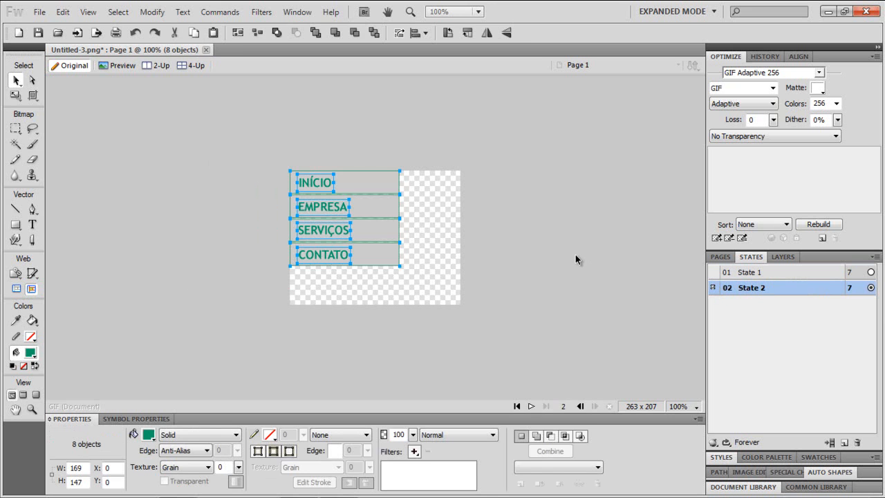
key(Delete)
click(784, 273)
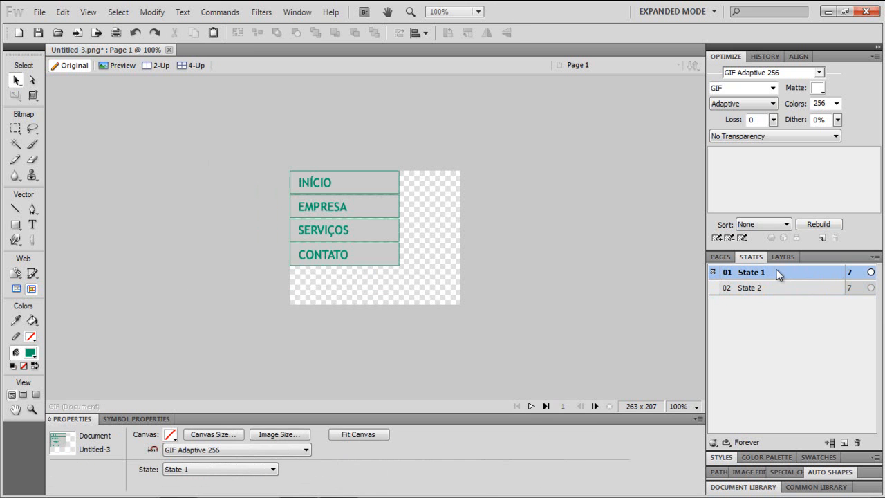
click(763, 289)
click(756, 275)
click(761, 289)
click(754, 275)
click(756, 290)
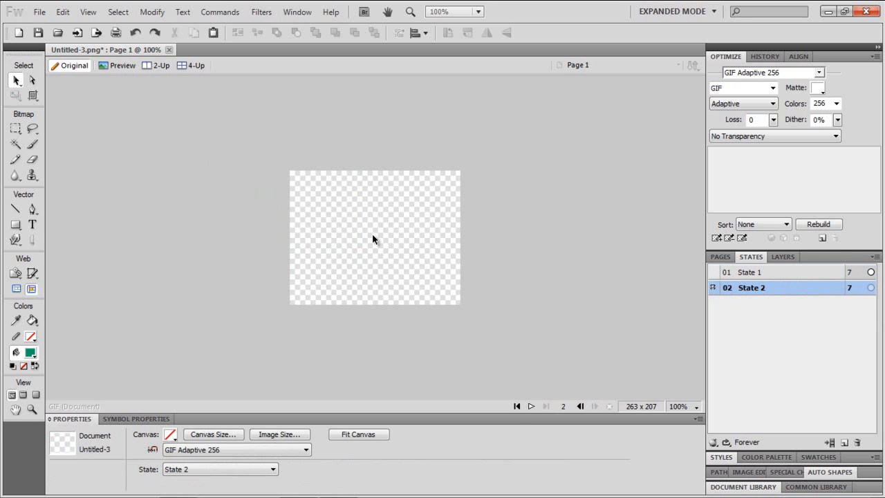
key(ctrl+v)
click(638, 270)
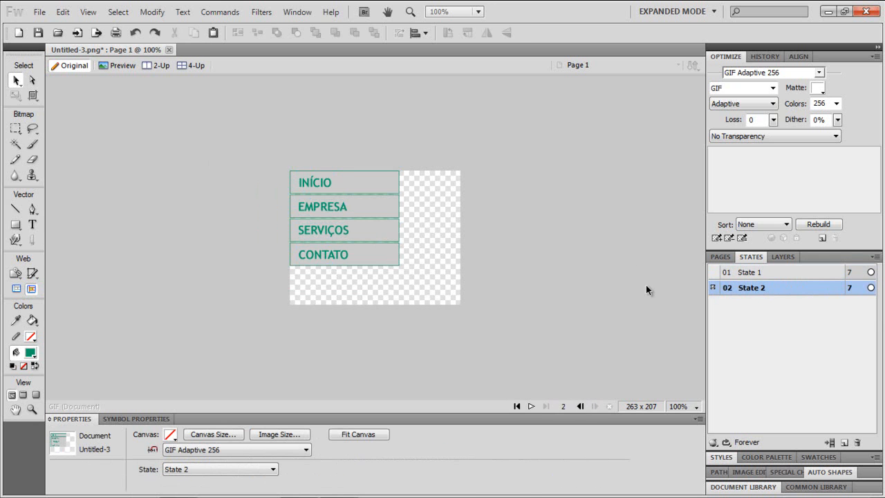
- Give the INÍCIO button rectangle in State 2 a #999999 gray fill
click(384, 182)
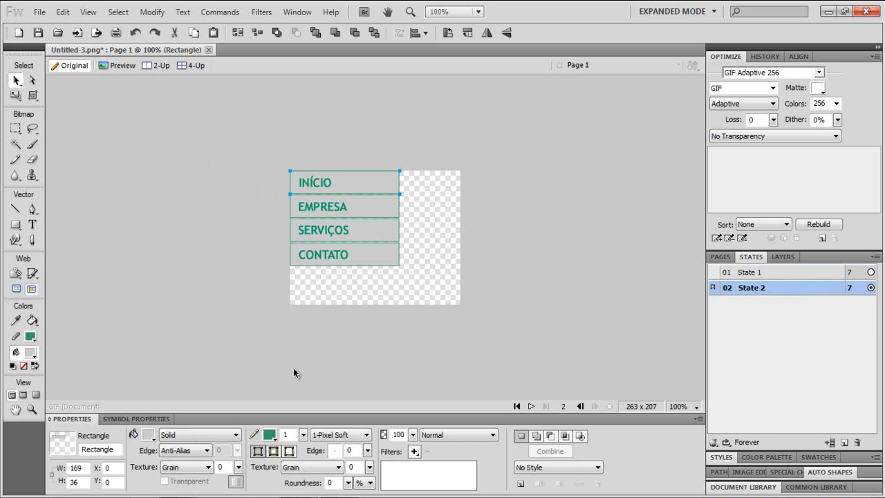
click(271, 435)
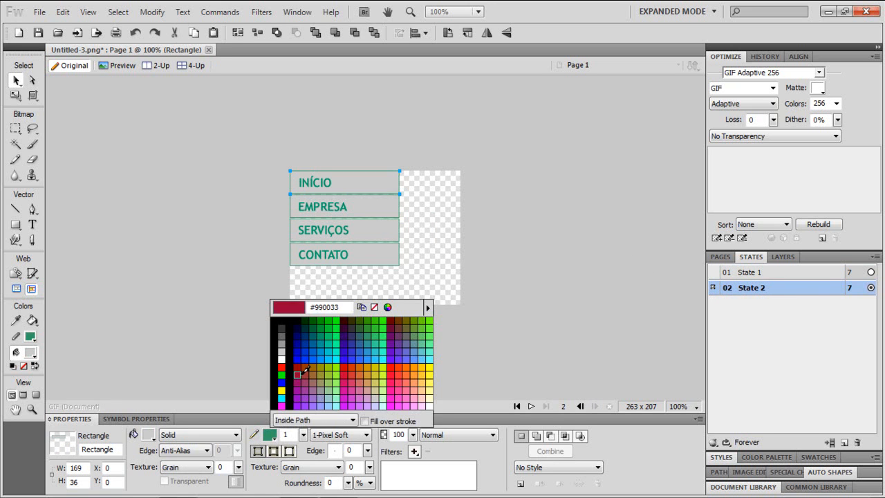
click(299, 373)
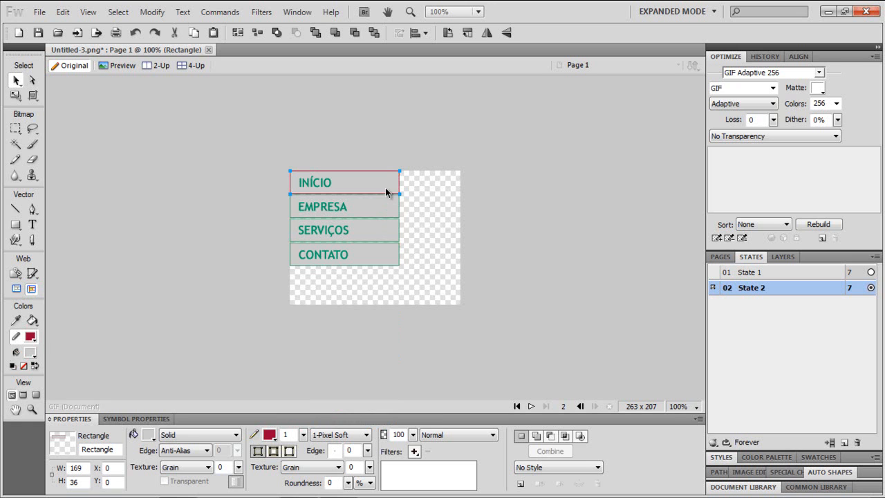
click(148, 435)
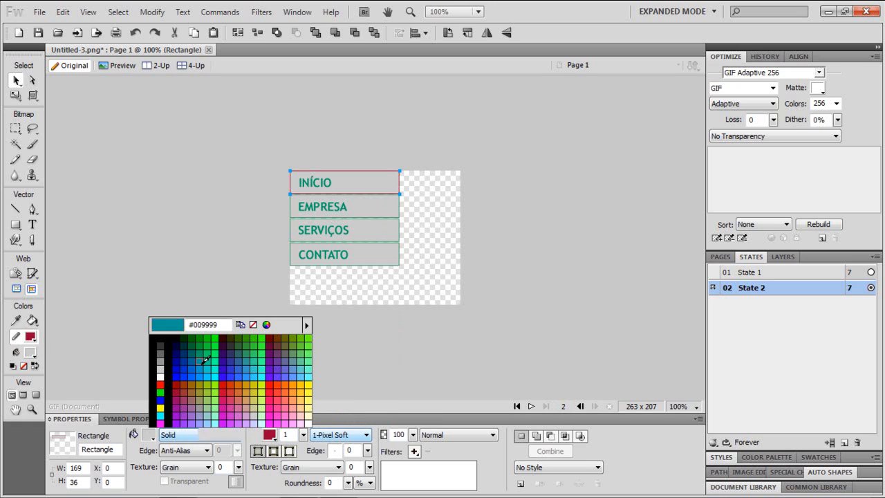
click(162, 358)
click(270, 435)
click(281, 359)
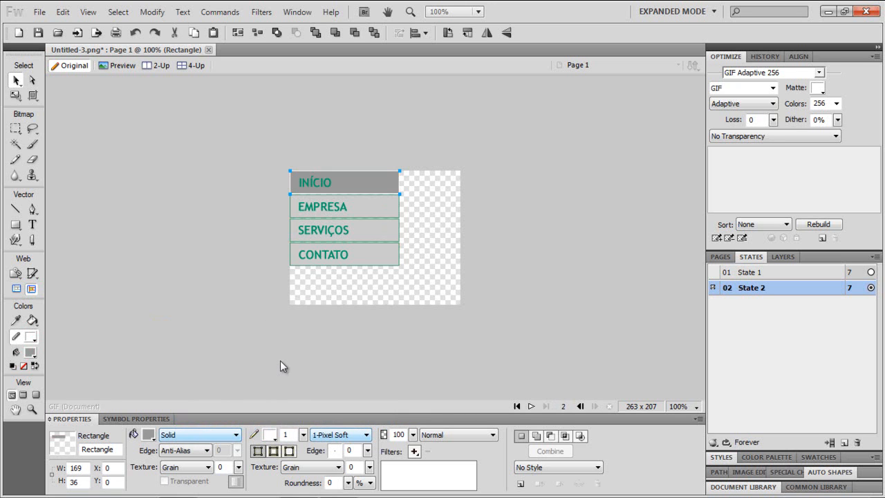
click(269, 437)
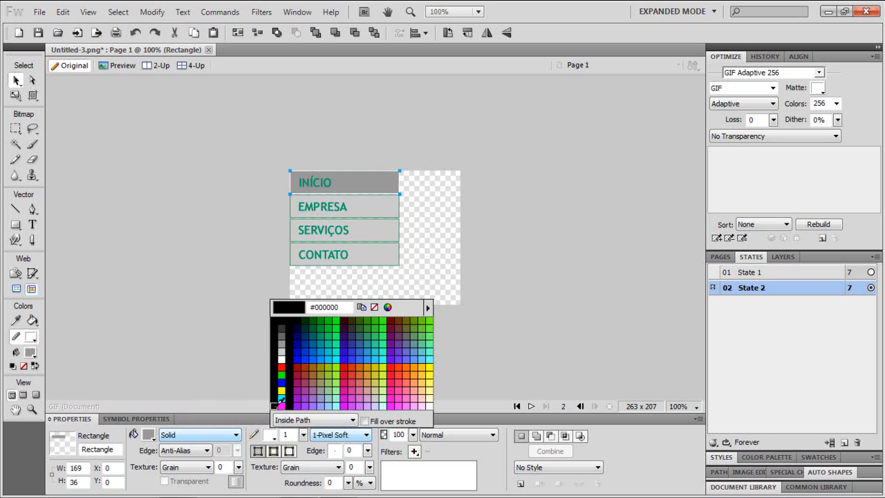
click(300, 338)
click(371, 314)
- Set the INÍCIO label color in State 2 to white
click(315, 182)
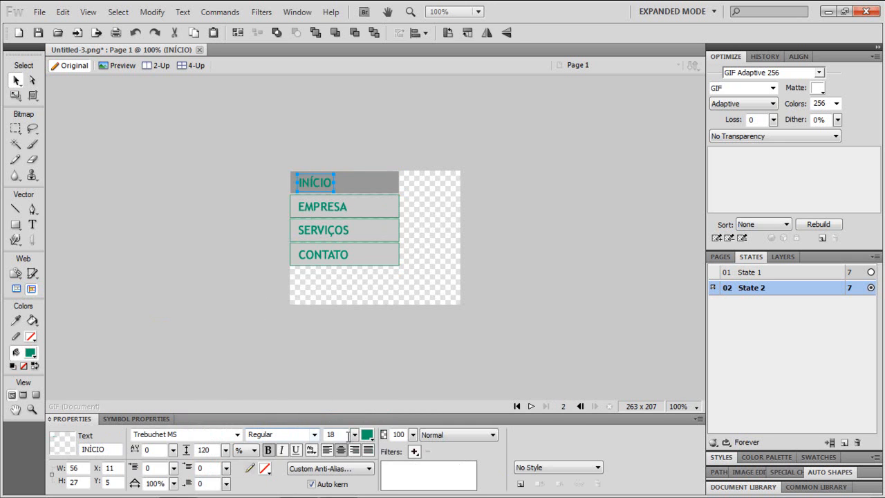
click(367, 435)
click(379, 354)
click(406, 291)
- Set the INÍCIO rectangle's stroke color to #006633 dark green
click(382, 180)
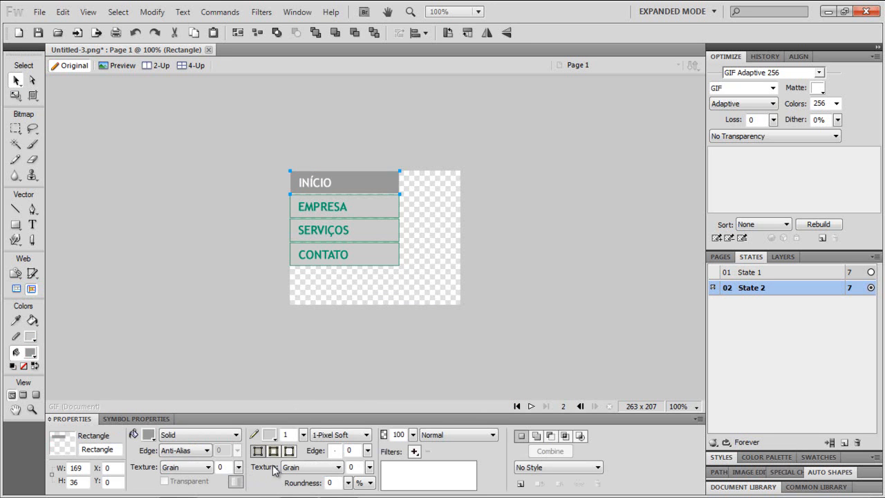
click(269, 435)
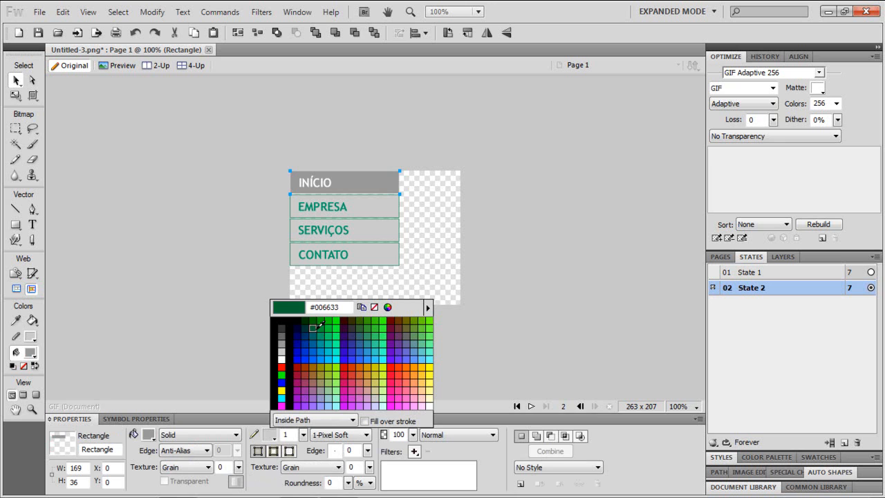
click(313, 331)
click(434, 310)
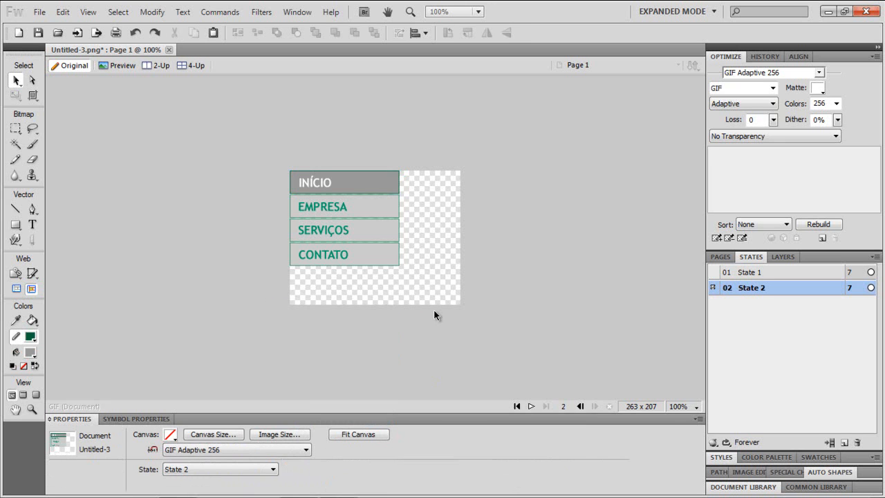
- Give the other three button rectangles in State 2 the same gray fill and dark green stroke as INÍCIO
drag(445, 273, 283, 200)
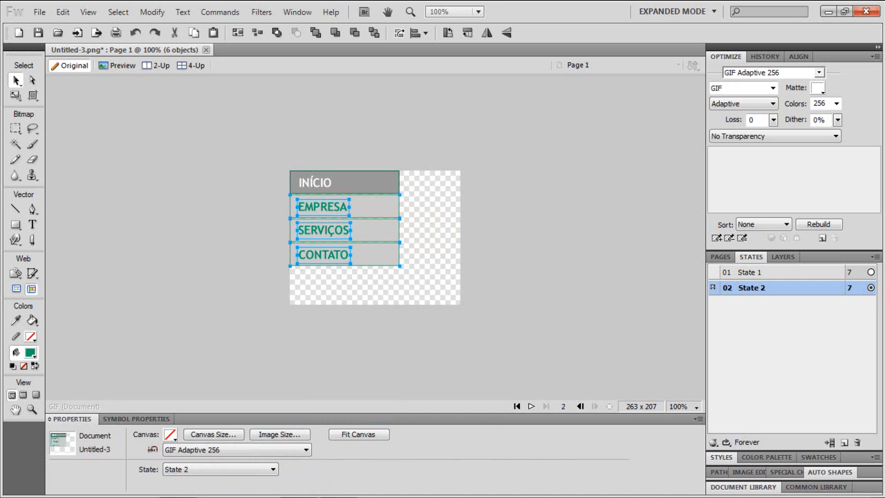
drag(433, 290, 359, 204)
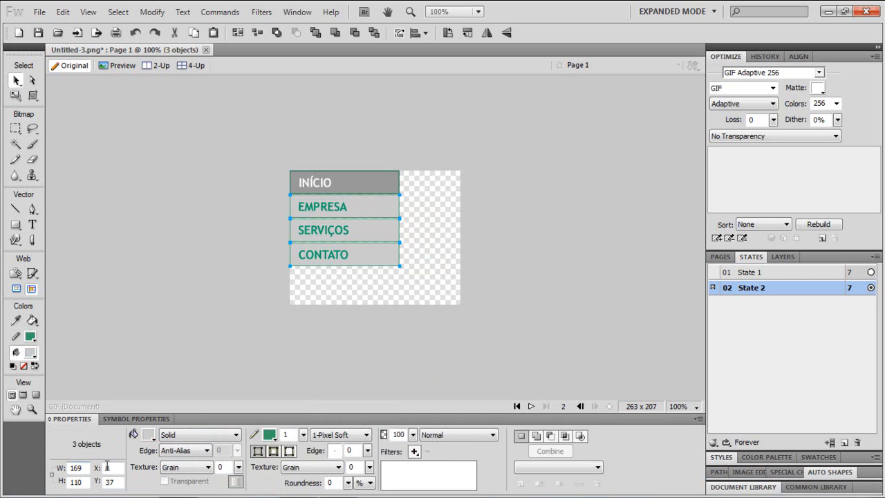
click(148, 435)
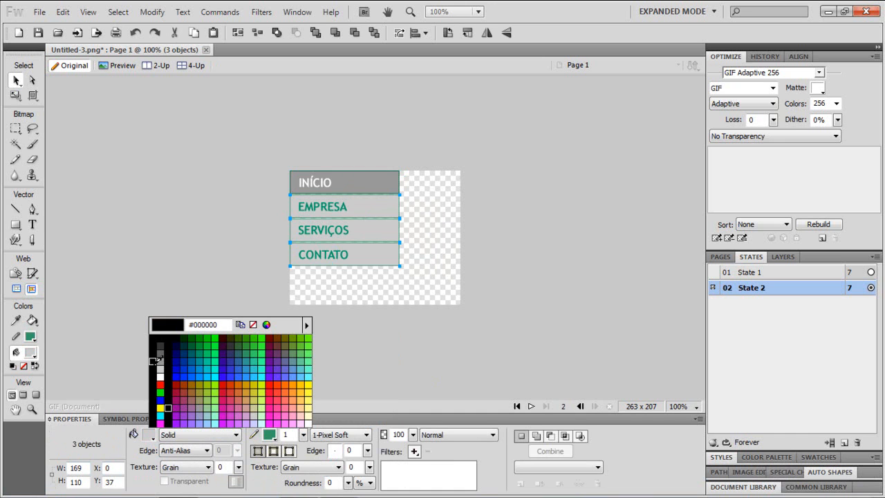
click(370, 175)
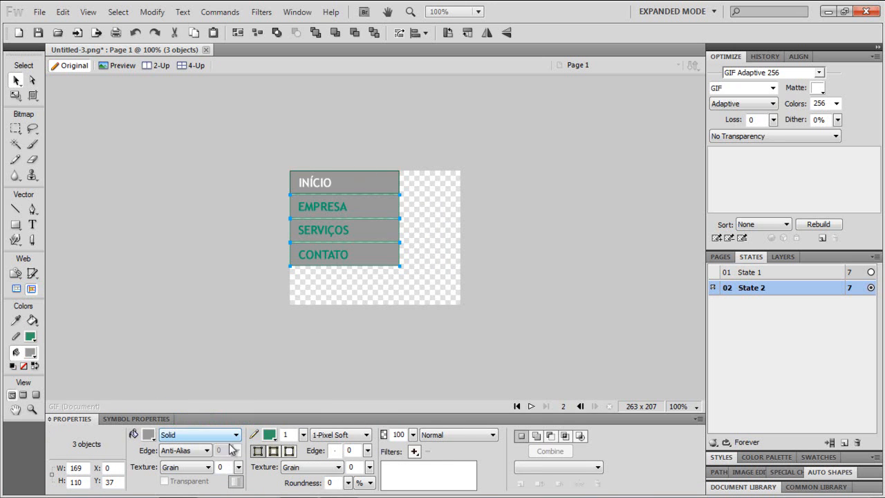
click(269, 434)
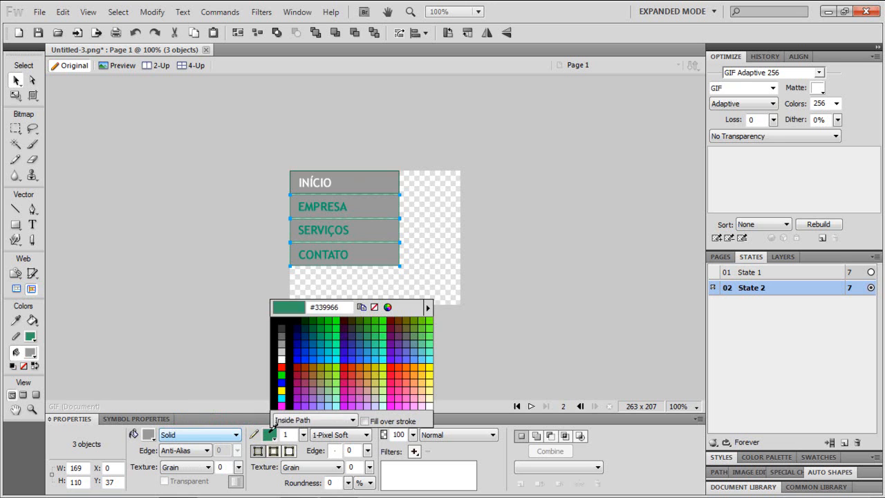
click(349, 169)
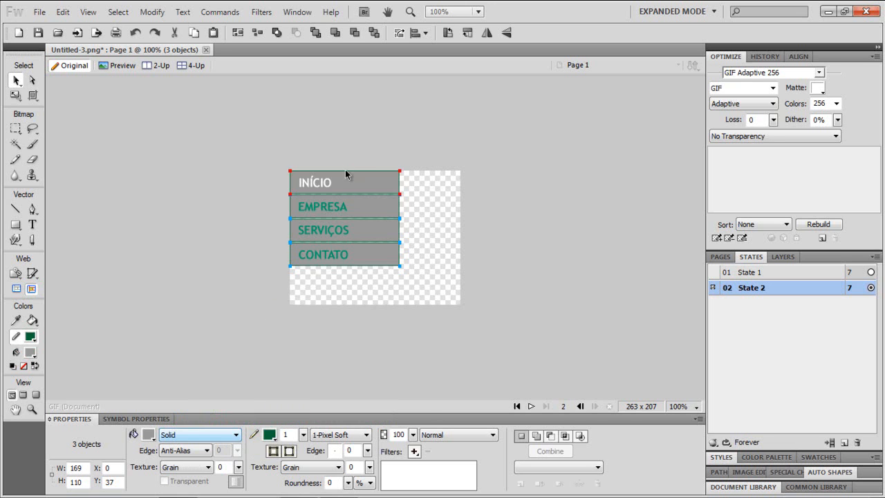
- Set the EMPRESA, SERVIÇOS and CONTATO labels in State 2 to white
click(354, 302)
drag(375, 293, 297, 200)
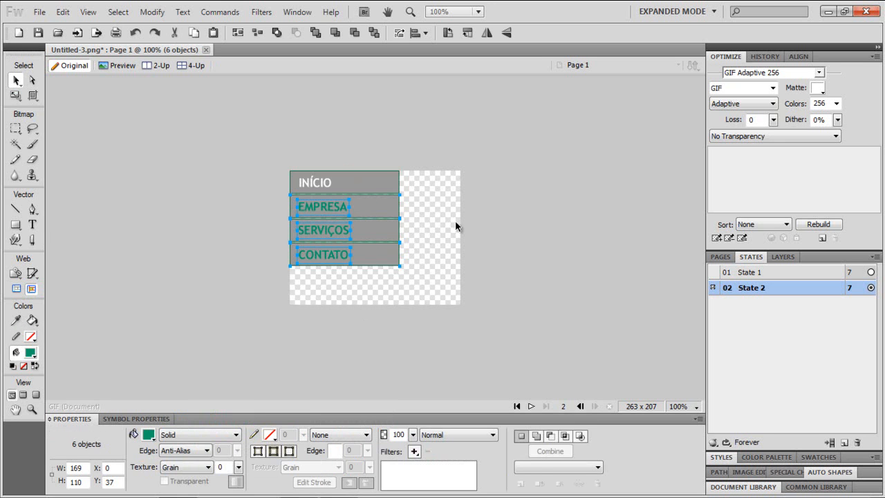
click(331, 206)
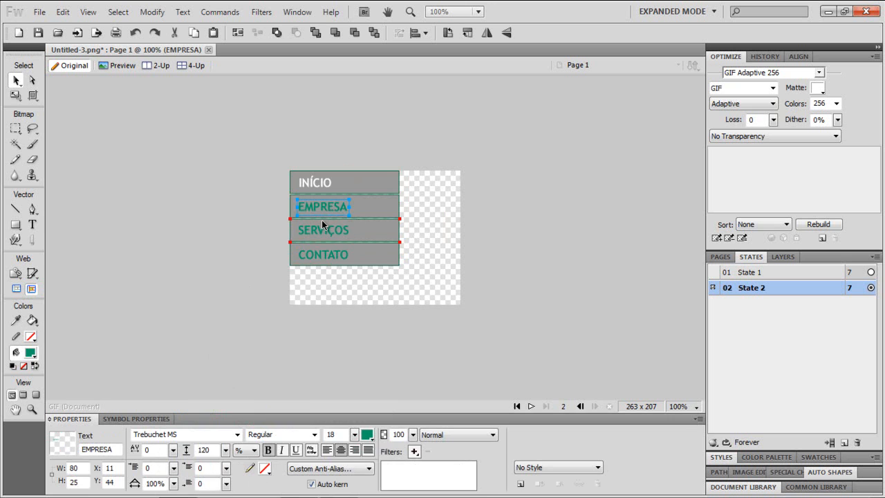
shift+click(316, 233)
shift+click(316, 257)
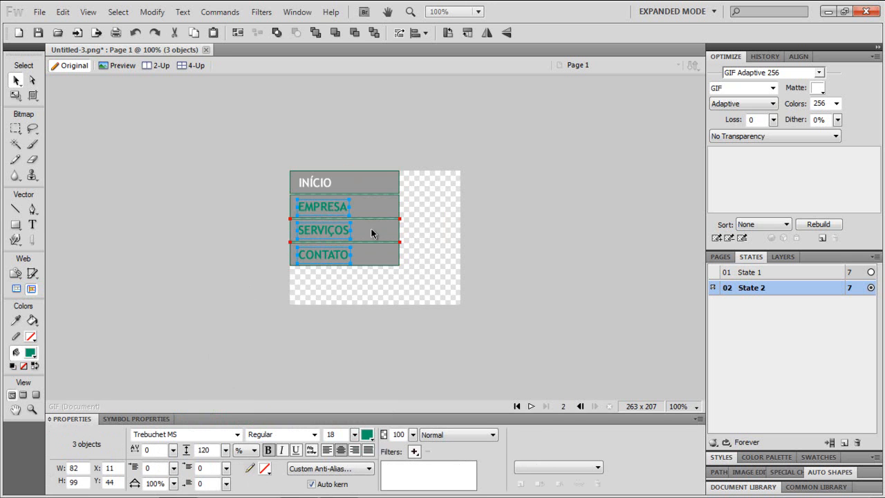
click(367, 435)
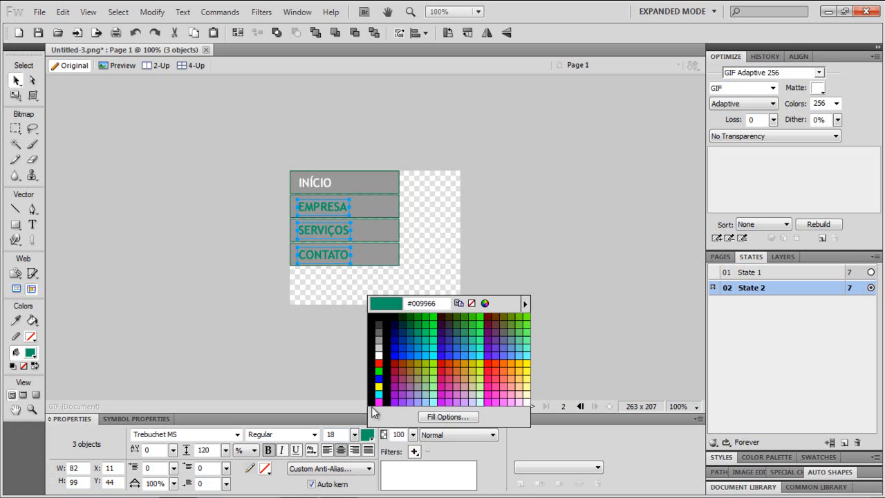
click(378, 355)
click(376, 307)
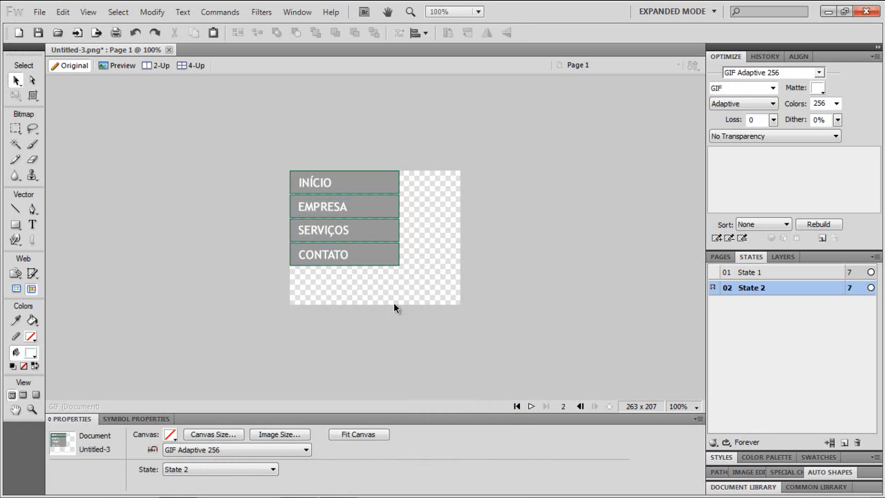
- Fit the canvas to the buttons
click(754, 272)
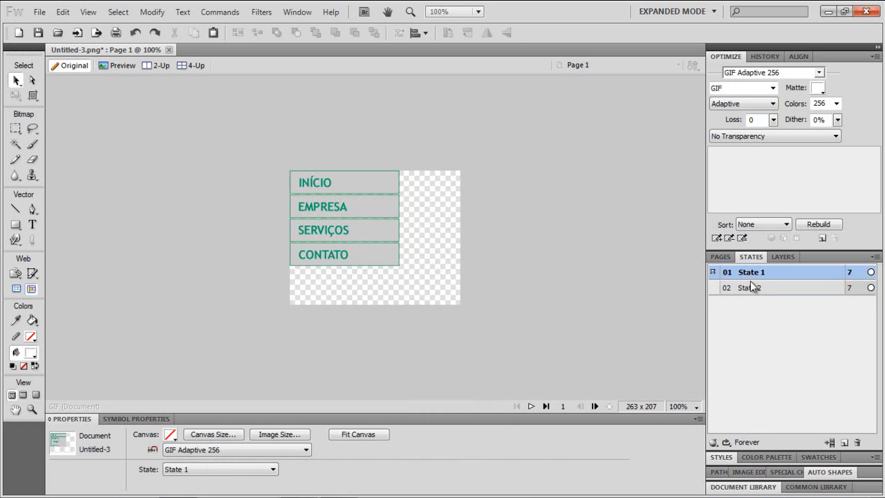
click(749, 287)
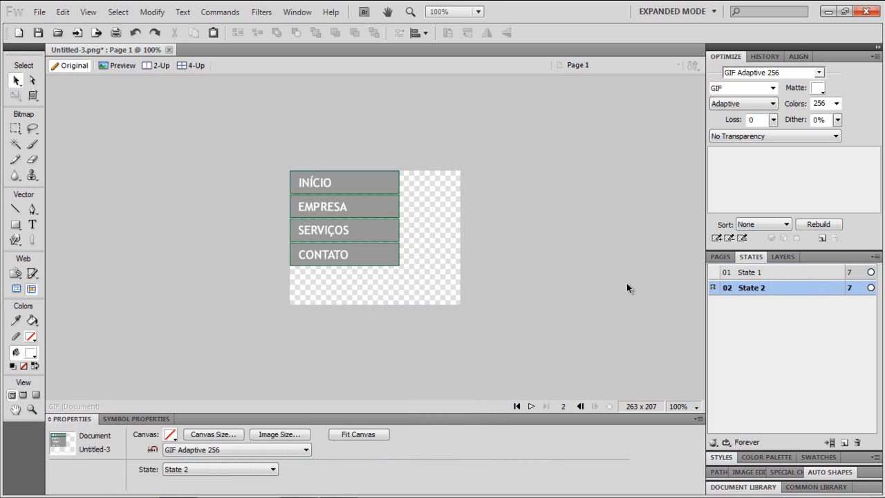
click(740, 276)
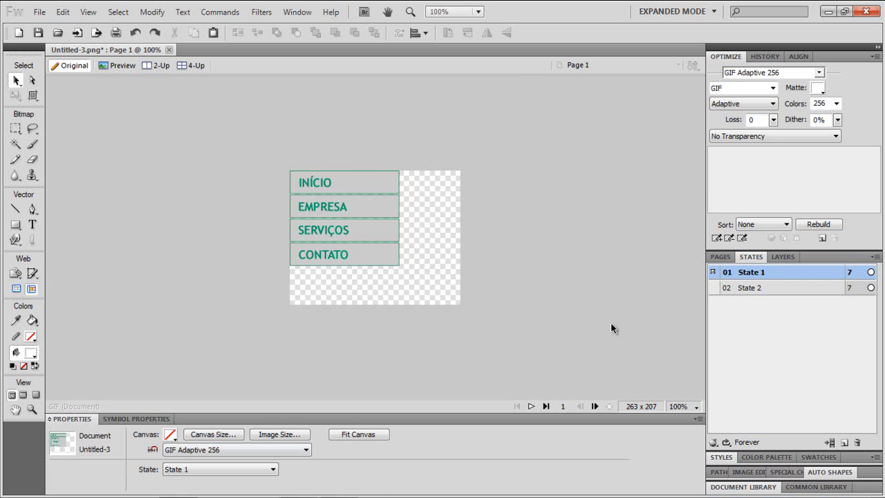
click(348, 435)
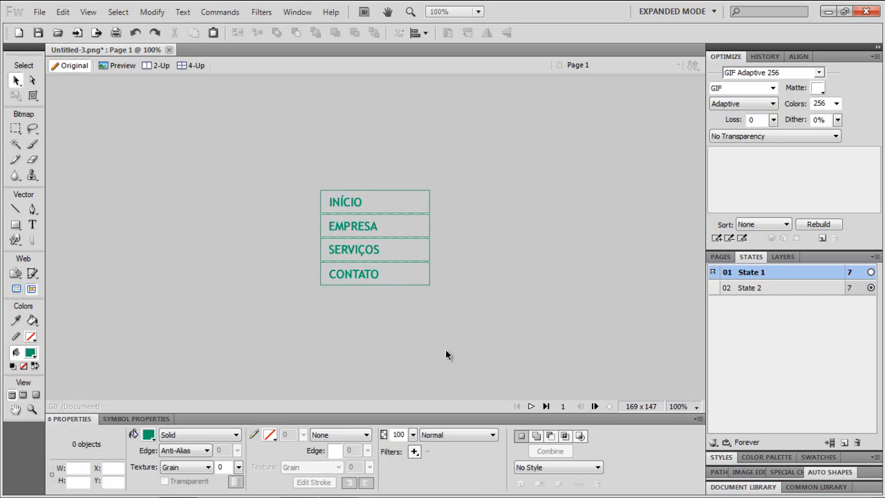
- Compare the buttons' appearance in State 1 and State 2 up close
click(753, 289)
click(753, 272)
click(753, 284)
click(753, 274)
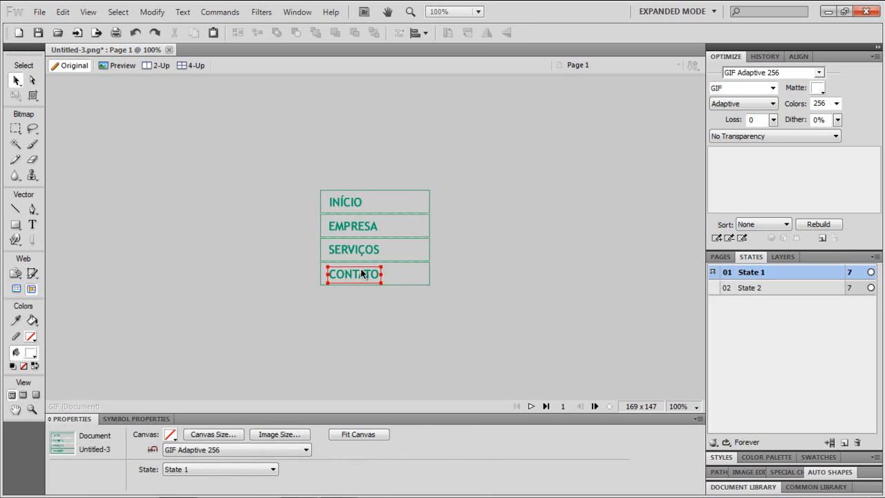
key(ctrl+equal)
key(ctrl+equal)
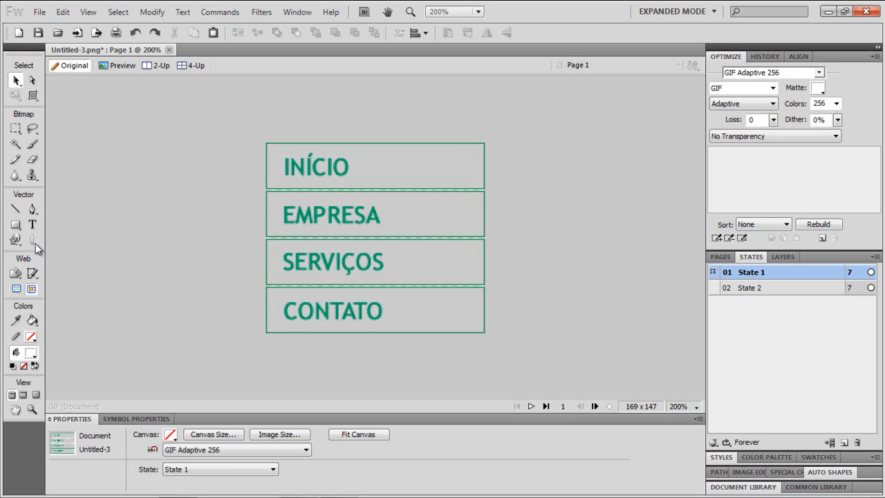
- Draw a slice covering the INÍCIO button
click(32, 273)
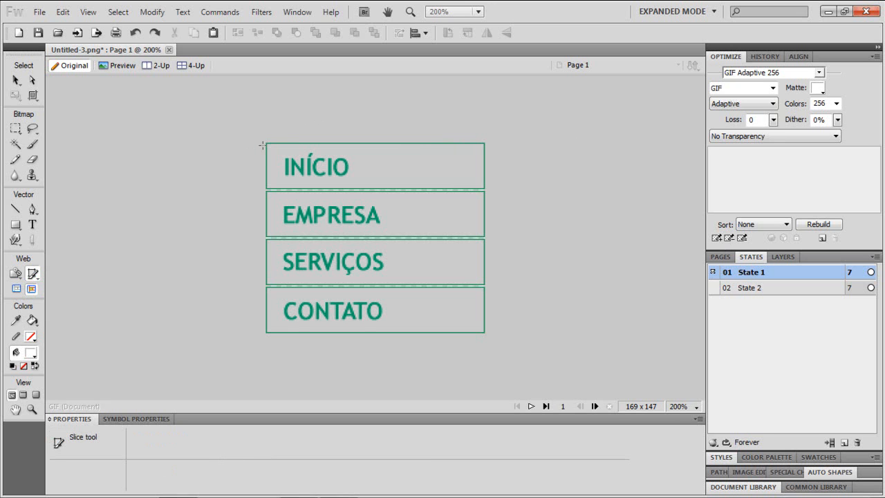
drag(264, 142, 485, 189)
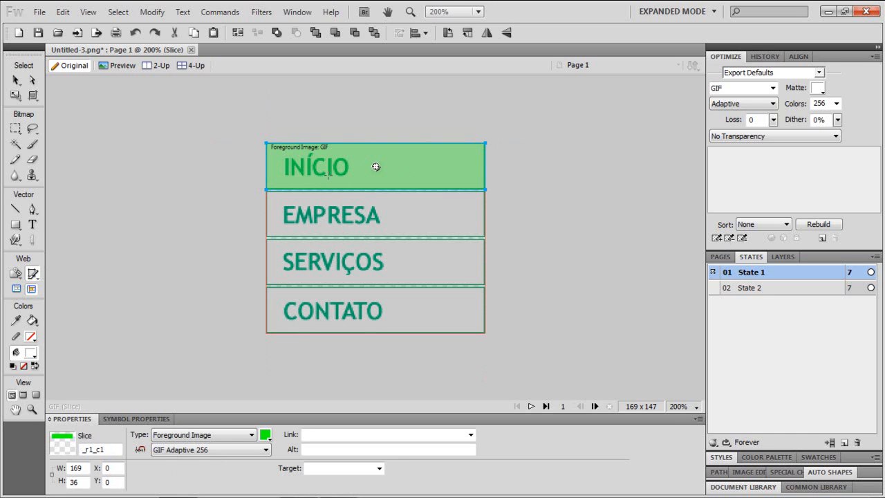
drag(267, 192, 484, 237)
drag(267, 238, 443, 283)
key(ctrl+z)
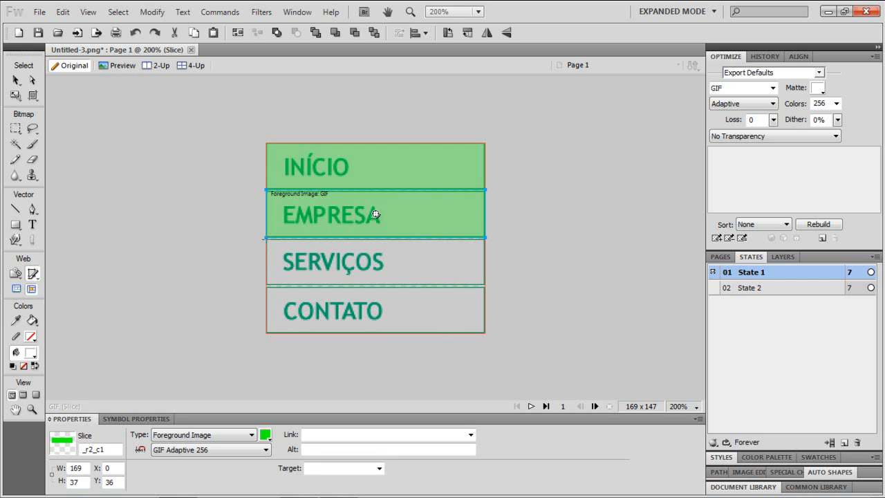
drag(267, 239, 283, 247)
key(ctrl+z)
- Remove the slice over the EMPRESA button
key(ctrl+equal)
key(ctrl+equal)
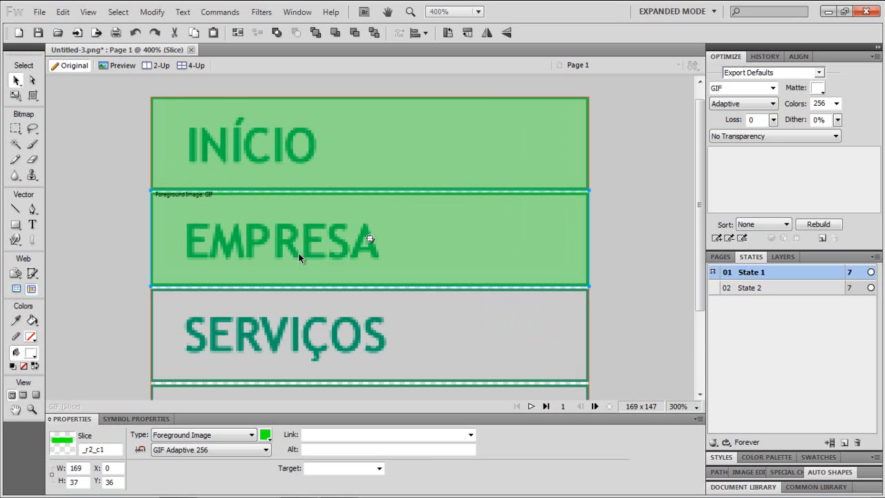
key(k)
scroll(235, 297, down, 1)
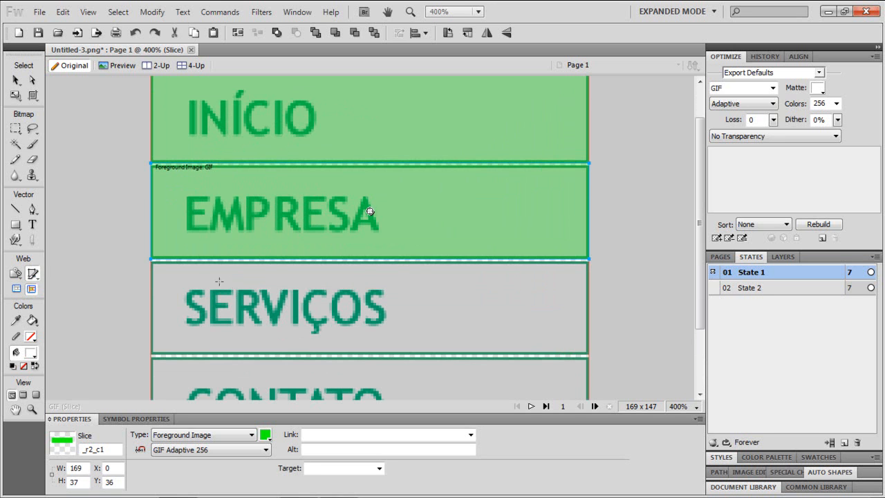
click(15, 80)
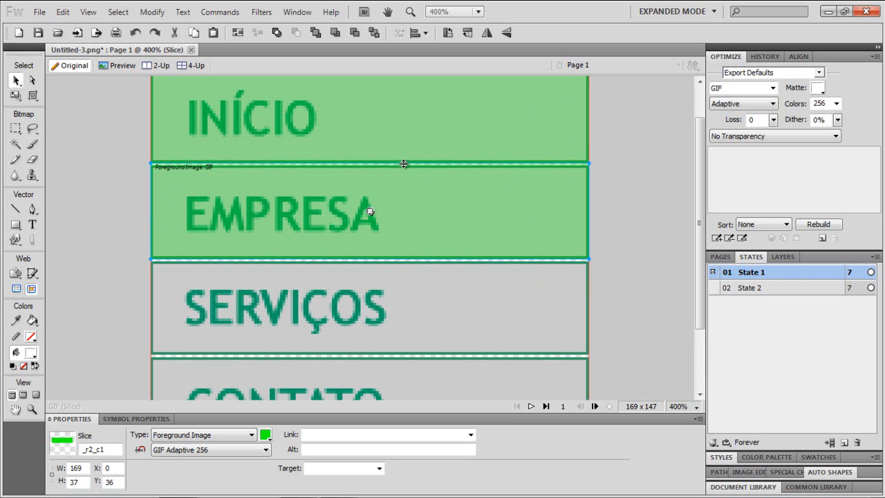
drag(404, 166, 401, 164)
key(2)
scroll(622, 200, up, 2)
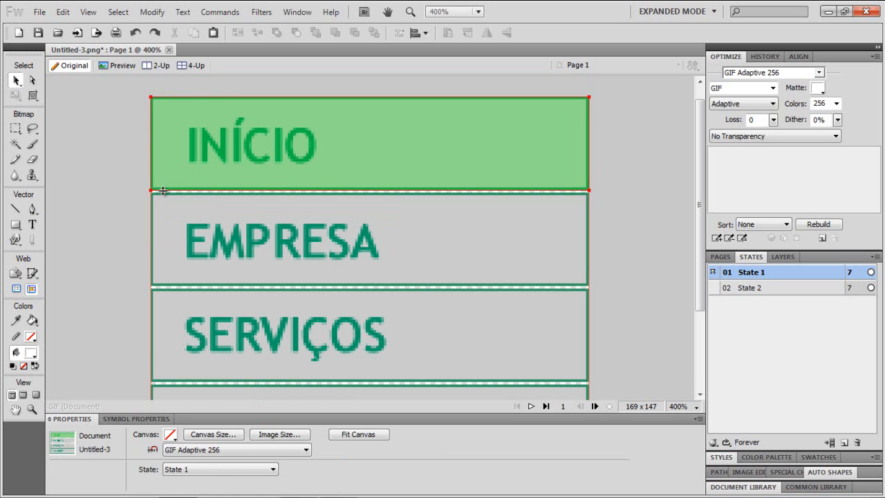
- Draw slices covering the EMPRESA, SERVIÇOS and CONTATO buttons
click(33, 273)
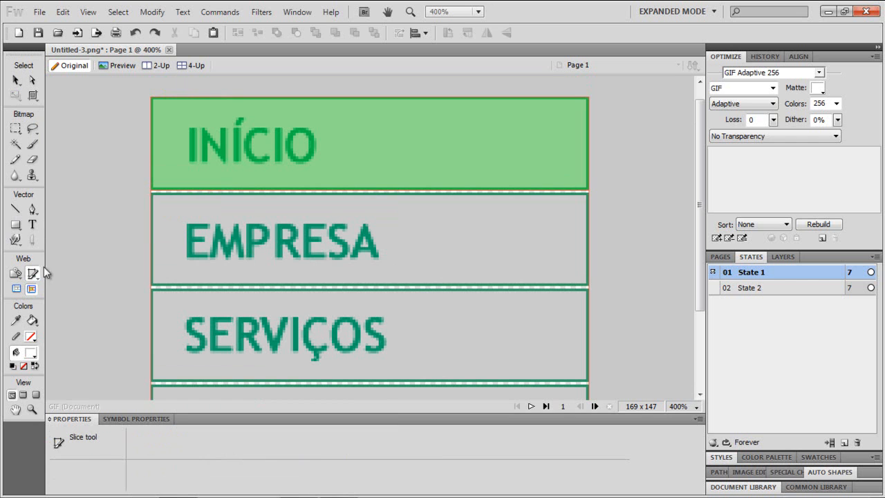
drag(176, 208, 588, 284)
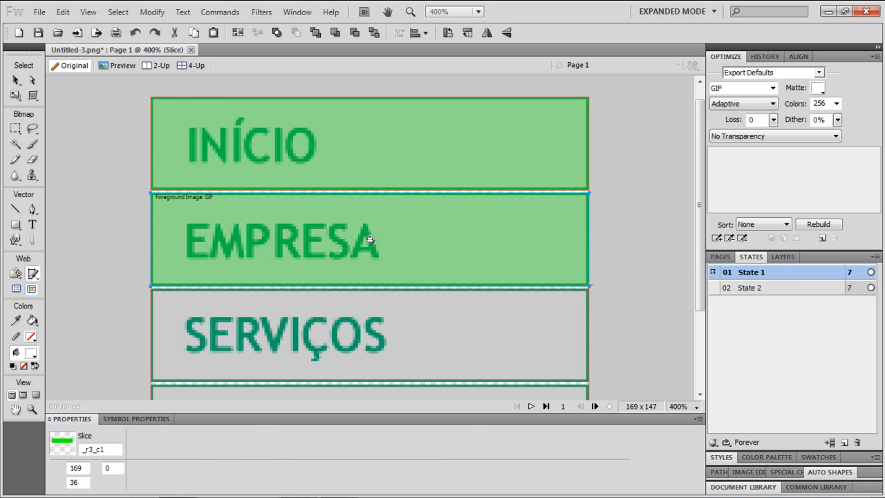
drag(702, 239, 709, 279)
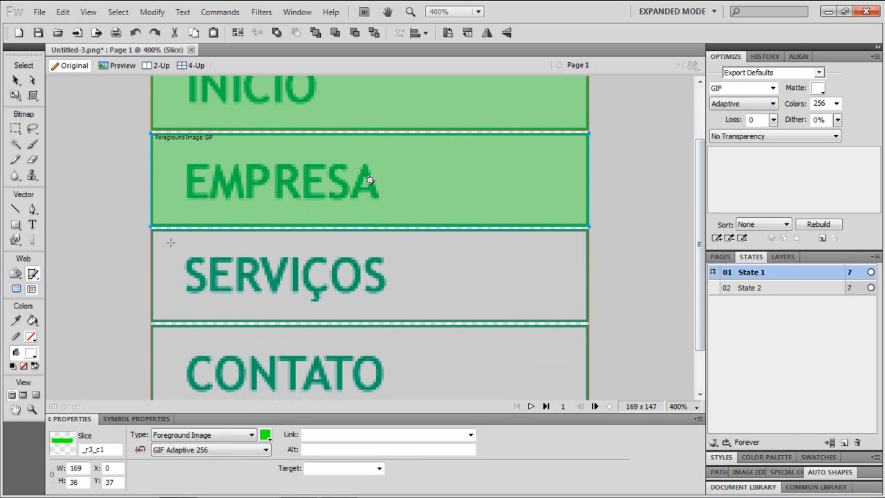
drag(153, 230, 590, 319)
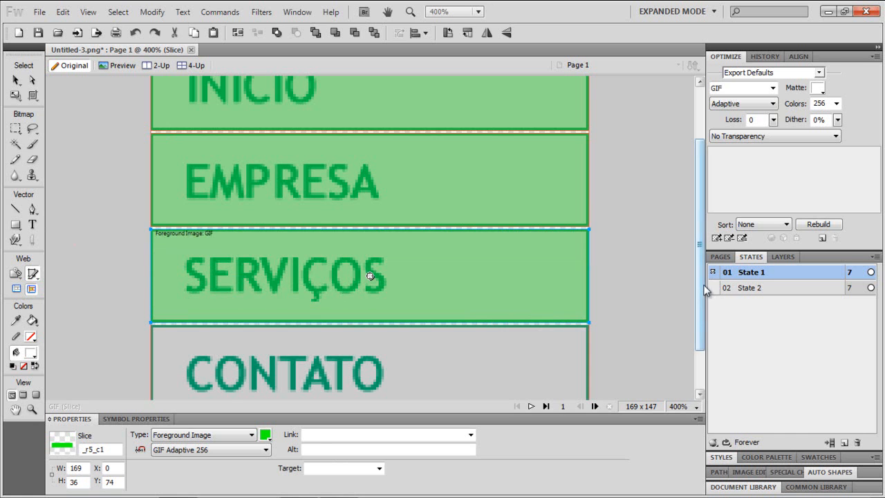
scroll(702, 291, down, 2)
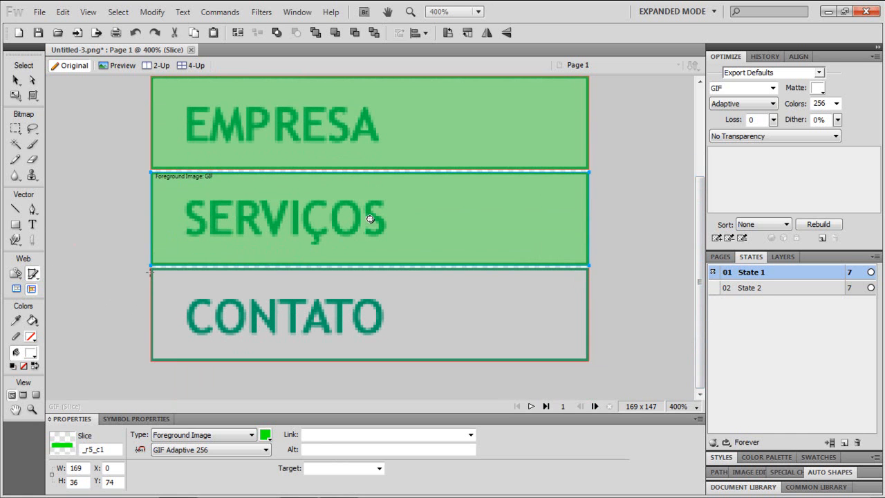
drag(152, 270, 588, 360)
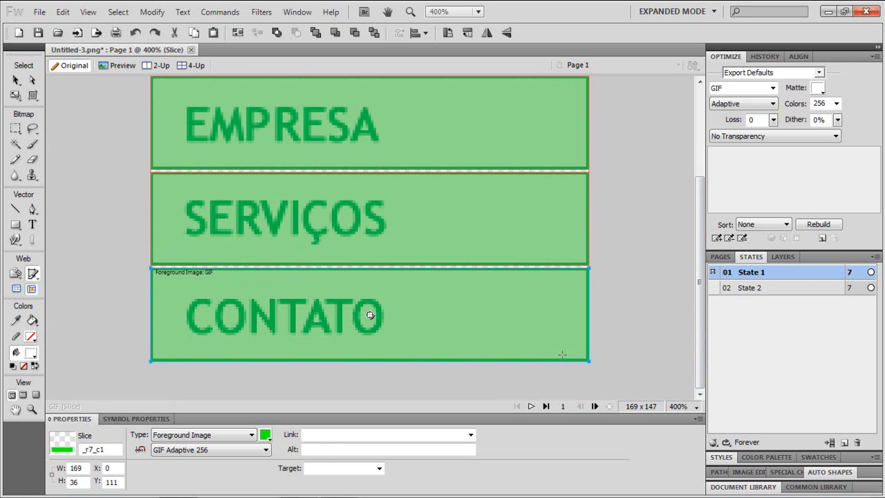
- Add a swap-image behavior to the INÍCIO slice that swaps in State 2
click(16, 81)
click(104, 161)
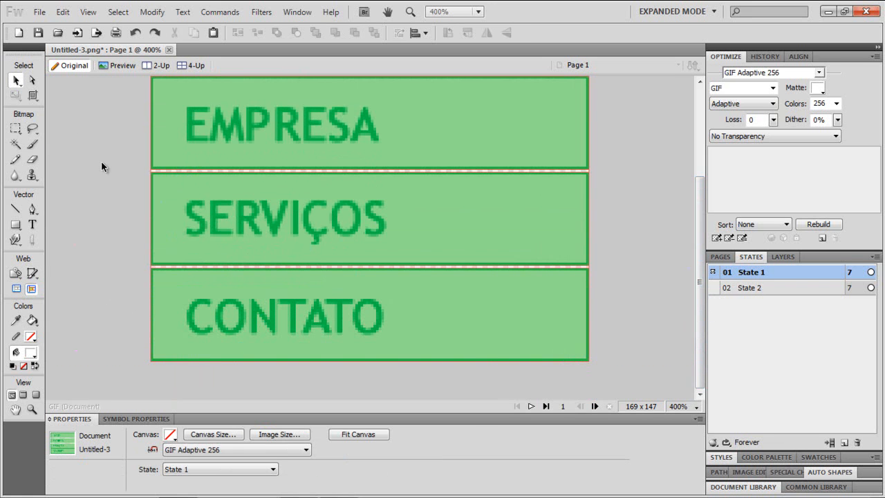
key(ctrl+minus)
key(ctrl+minus)
key(ctrl+minus)
key(ctrl+minus)
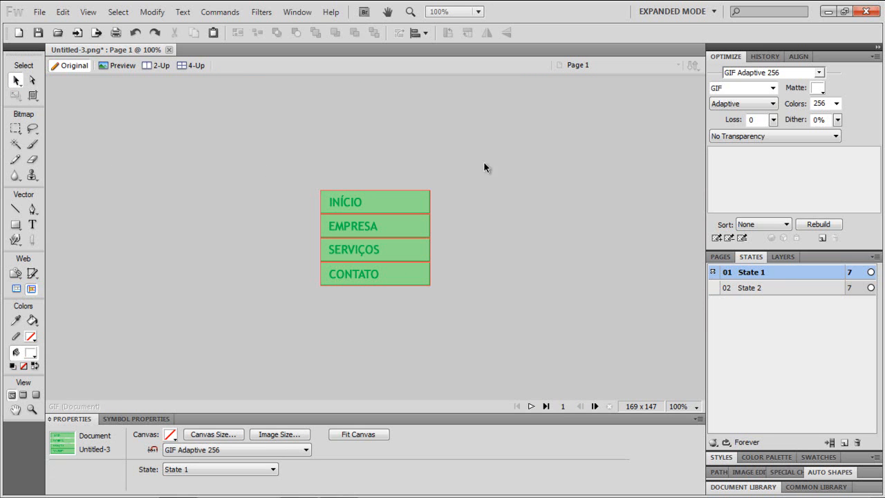
click(374, 202)
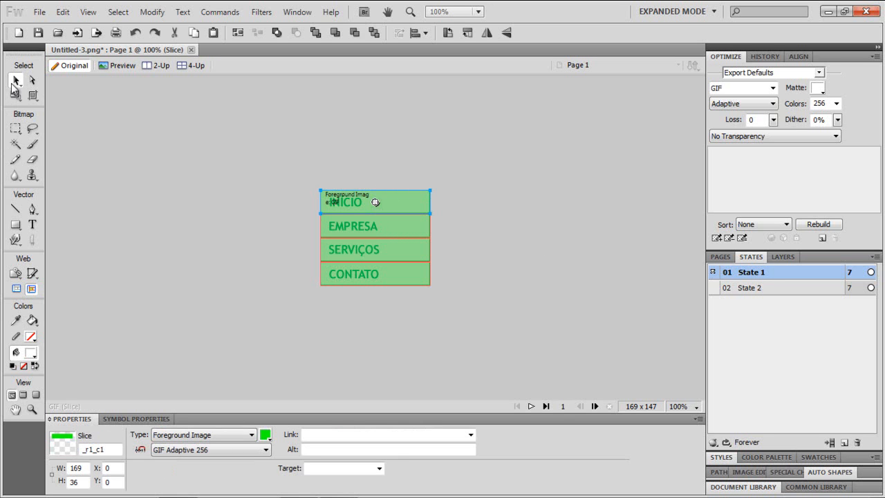
click(405, 231)
click(407, 255)
click(406, 268)
click(435, 211)
click(410, 207)
drag(375, 205, 388, 204)
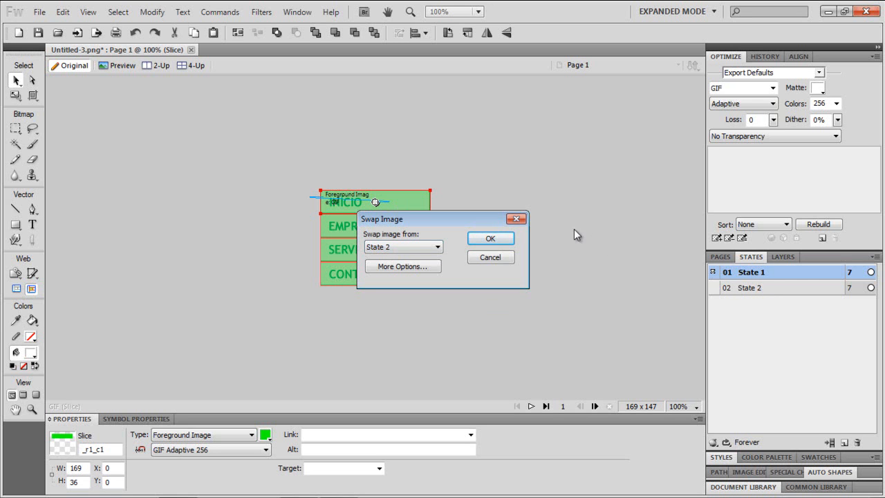
click(491, 240)
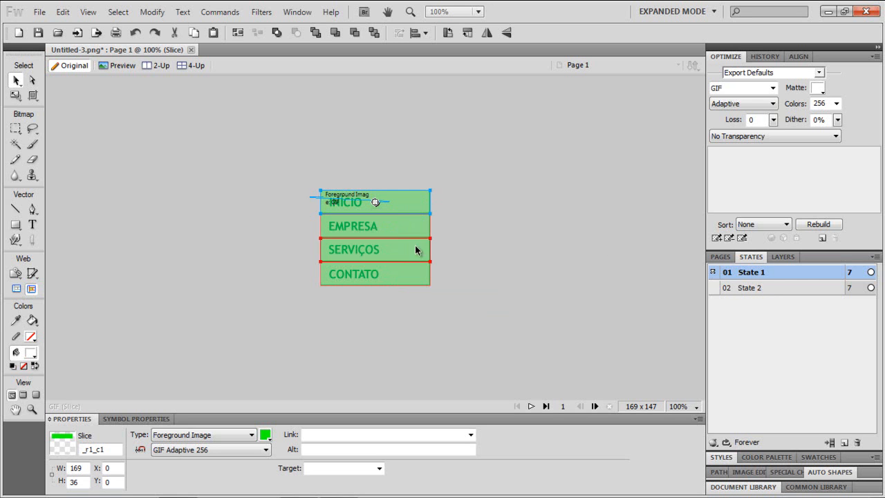
- Add the same State 2 swap-image behavior to the EMPRESA and SERVIÇOS slices
click(397, 231)
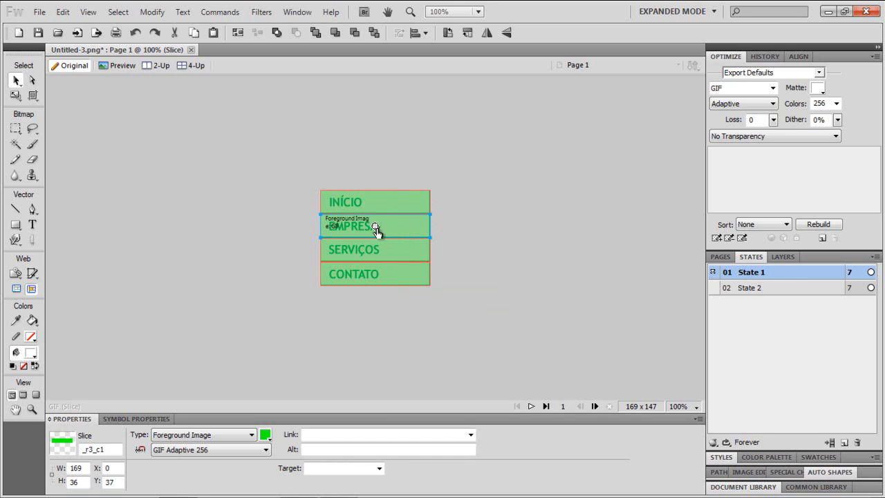
drag(373, 227, 382, 226)
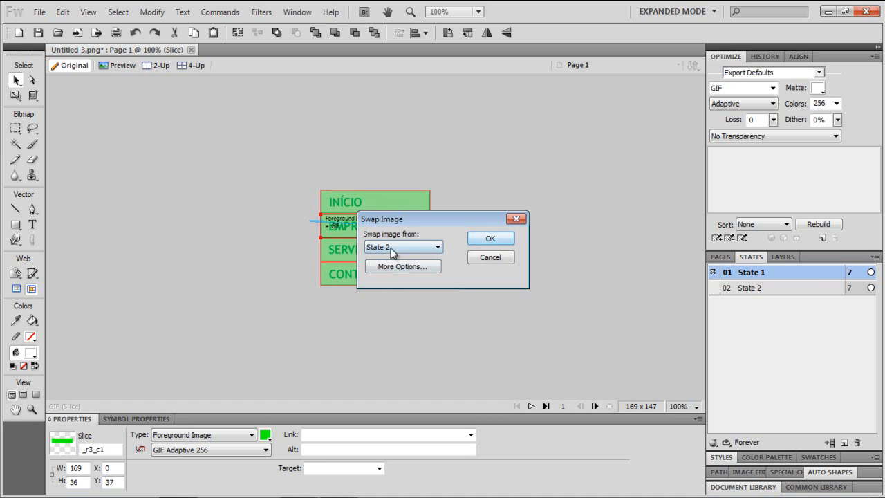
click(491, 238)
drag(378, 250, 389, 249)
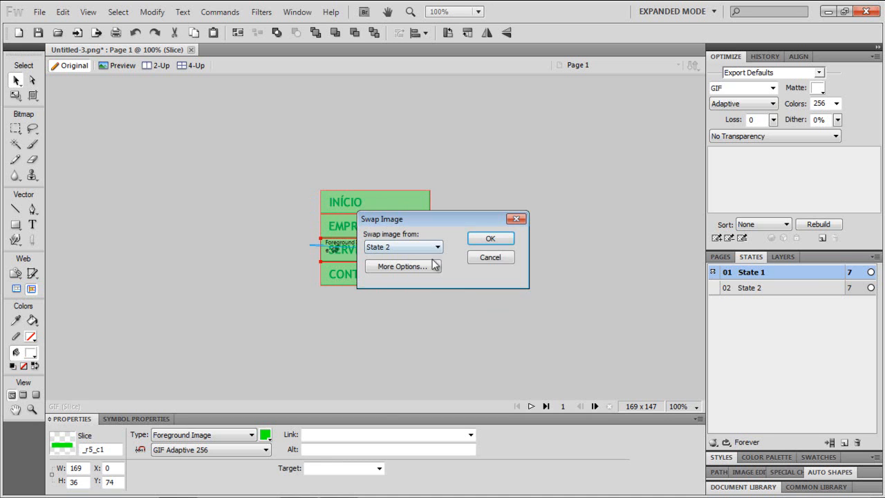
click(482, 256)
- Add a State 2 swap-image behavior to the CONTATO slice
click(384, 279)
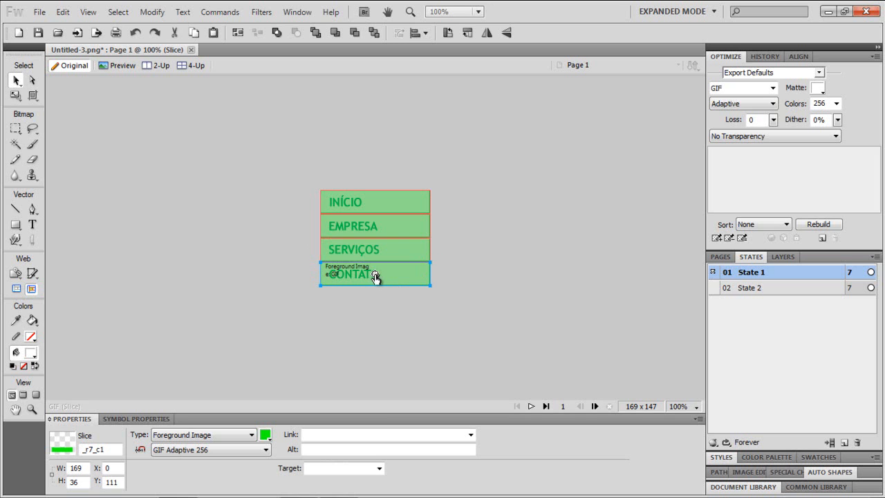
drag(374, 274, 393, 274)
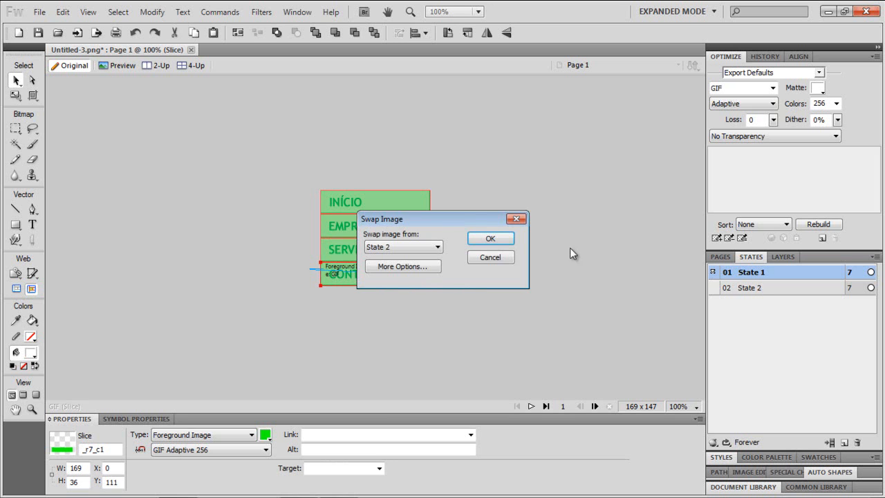
click(488, 239)
click(498, 258)
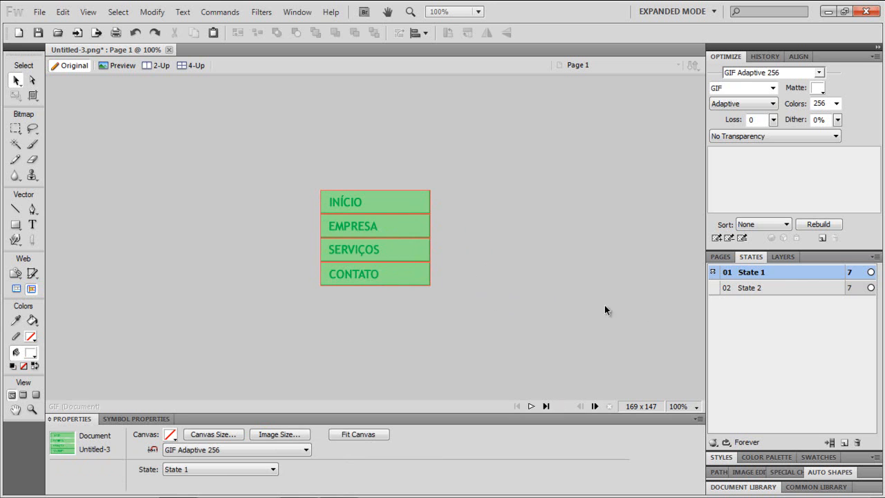
- Switch between State 1 and State 2 to compare the buttons
click(733, 287)
click(740, 280)
click(744, 289)
click(744, 276)
- Preview the rollover menu in the web browser and return to the document
drag(249, 157, 543, 323)
click(552, 323)
key(F12)
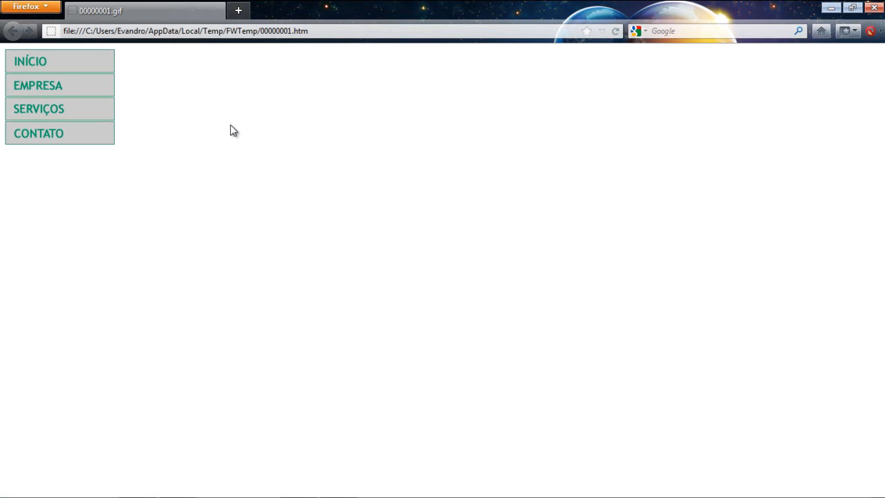
click(831, 7)
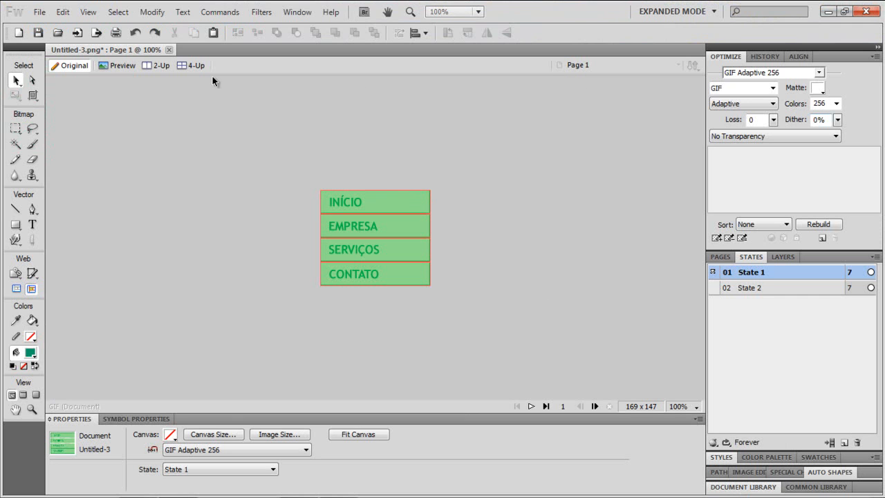
- Open the Export dialog and navigate to the Aula 4 folder inside Web Desenvolvimento Básico on the desktop
click(40, 13)
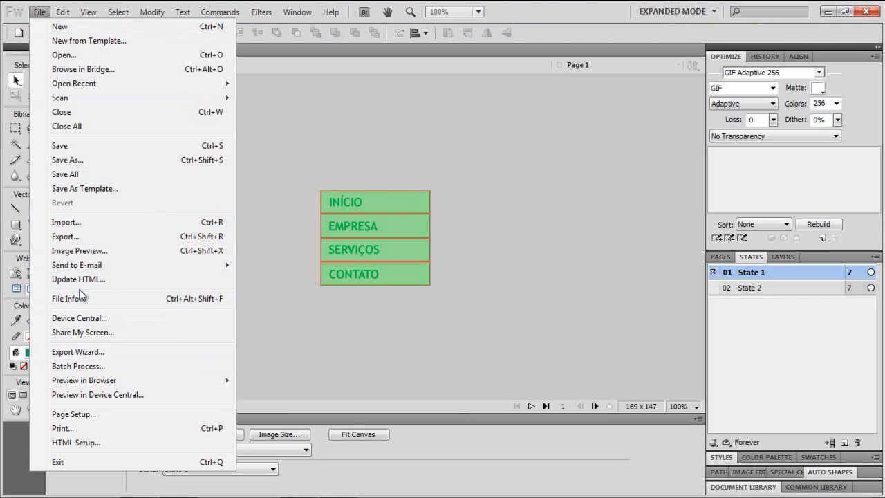
click(82, 236)
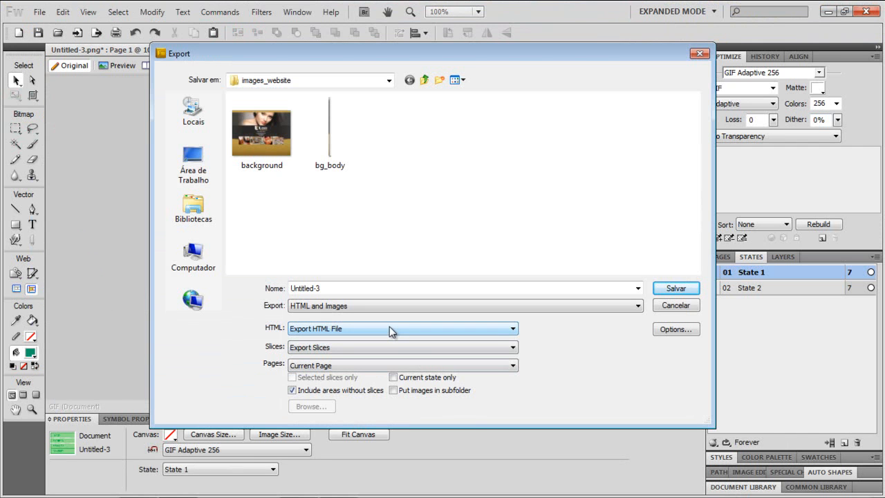
click(194, 172)
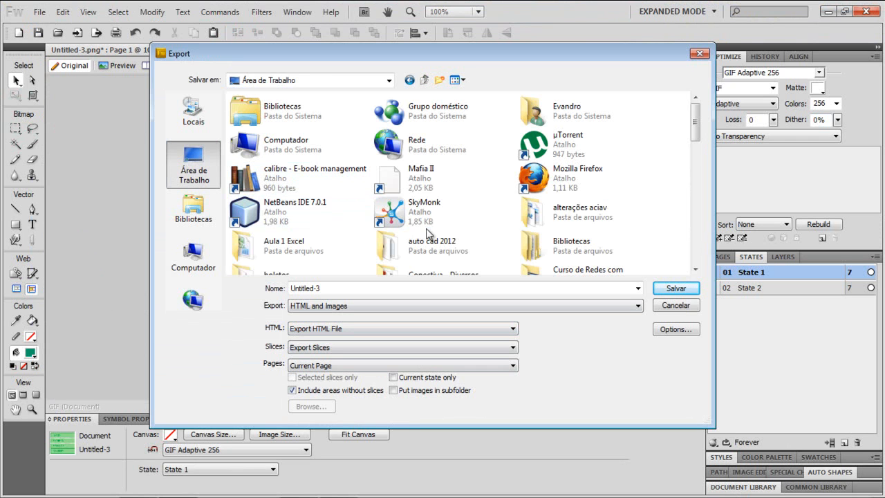
click(417, 224)
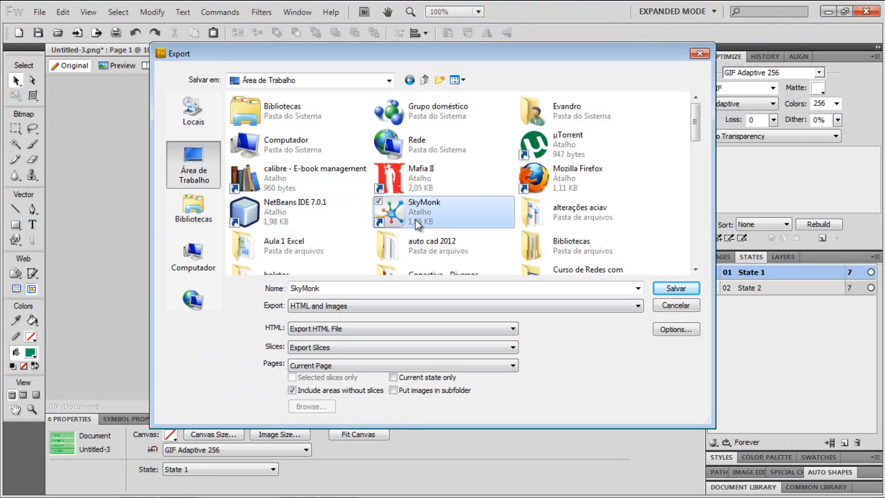
key(t)
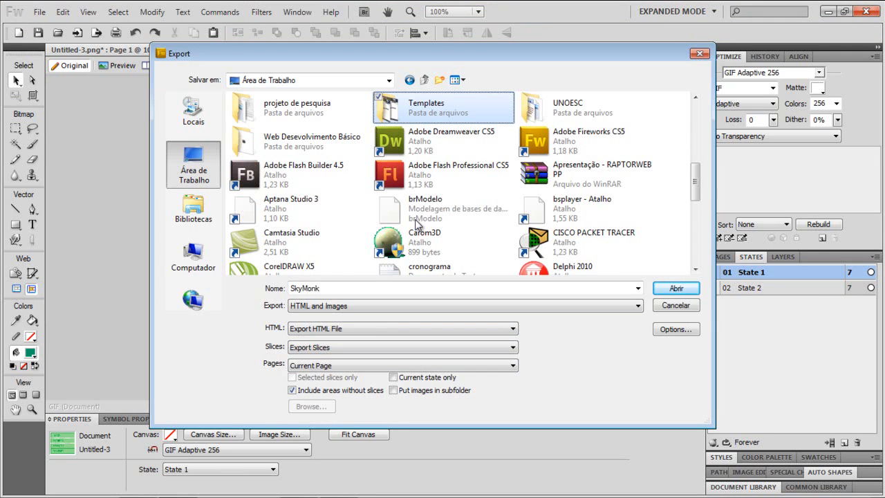
key(c)
key(u)
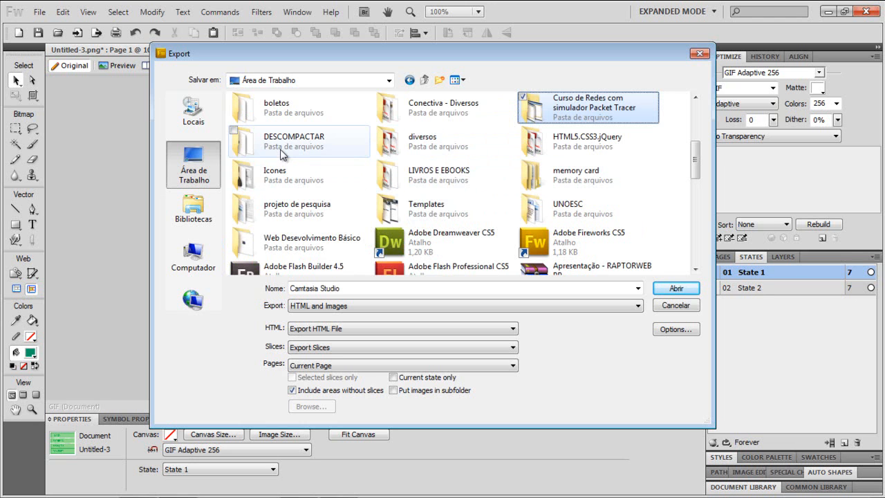
double_click(279, 247)
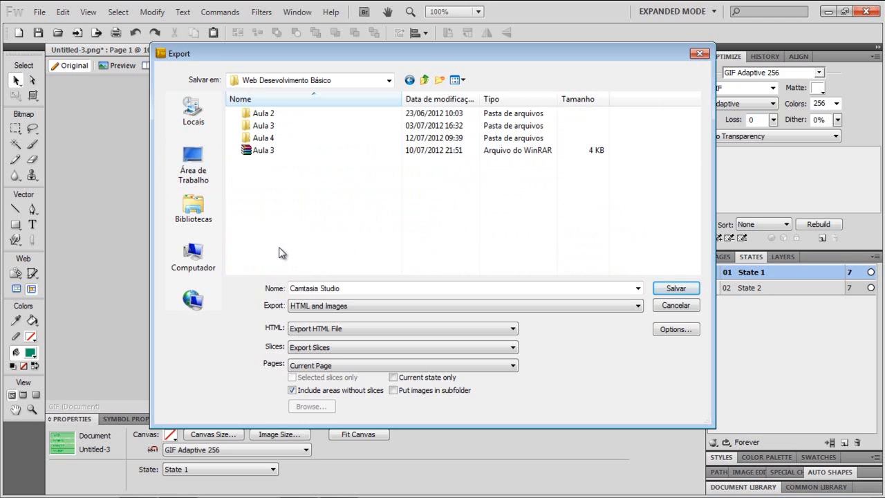
double_click(266, 138)
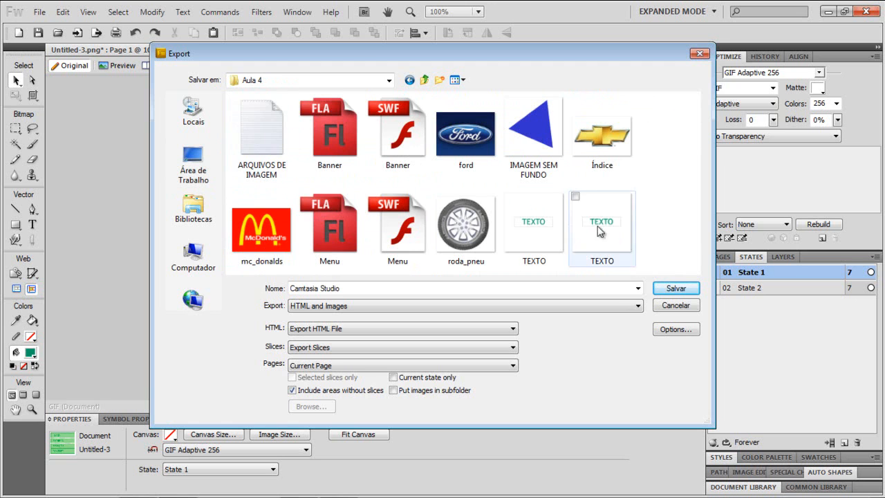
- Set the export file name to Menu_Fireworks
click(357, 288)
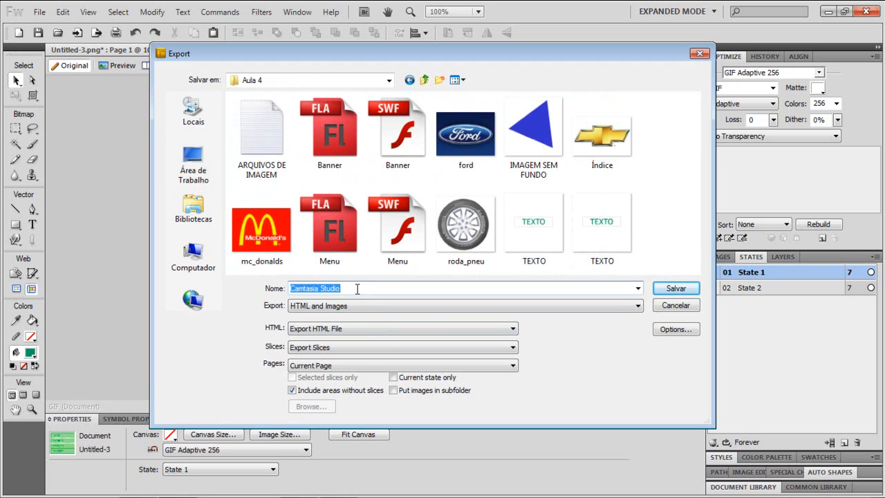
text(mENU)
key(Caps_Lock)
key(BackSpace)
key(BackSpace)
key(BackSpace)
key(BackSpace)
text(Menu_F)
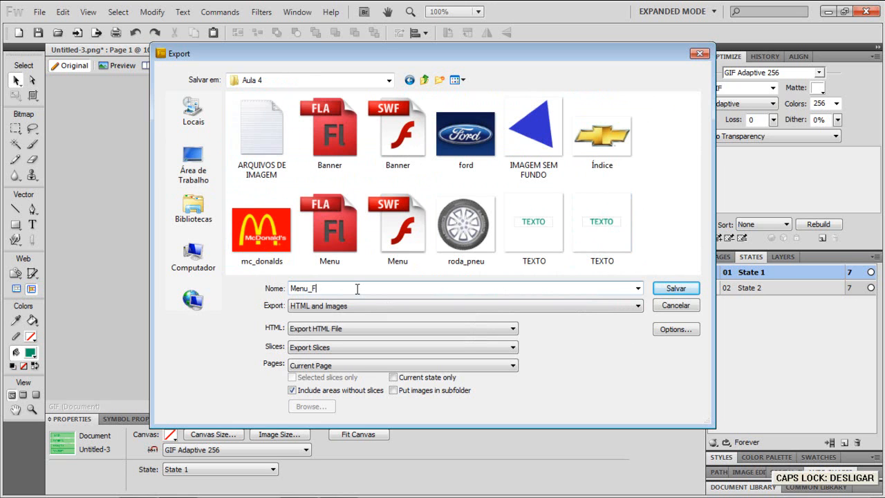
text(ireworks)
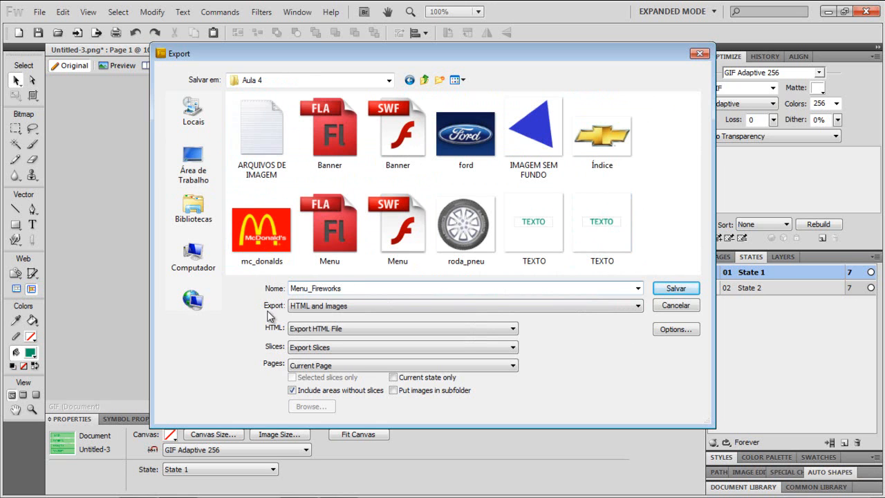
- Create a new folder named Menu_fireworks in the Aula 4 folder
right_click(647, 221)
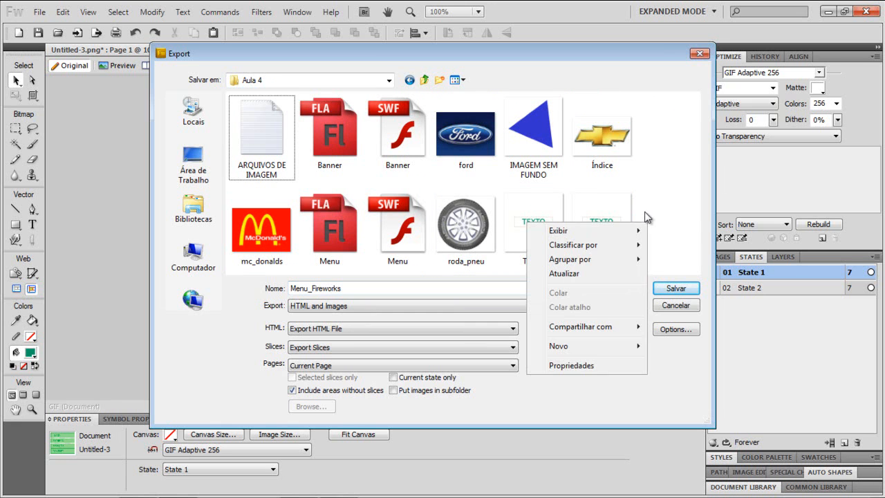
right_click(521, 209)
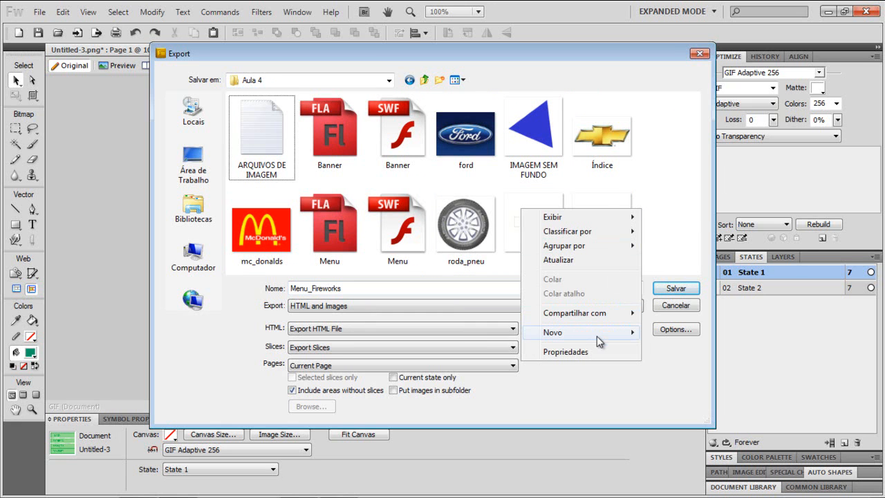
mouse_move(594, 335)
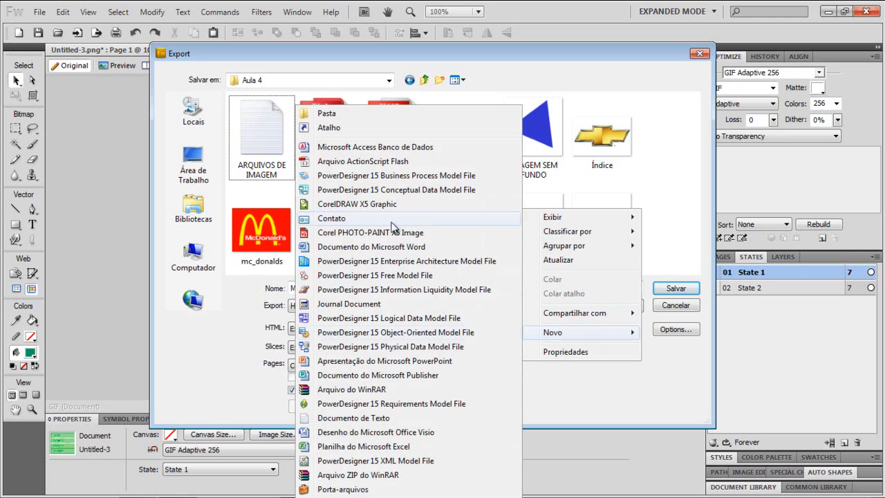
click(329, 115)
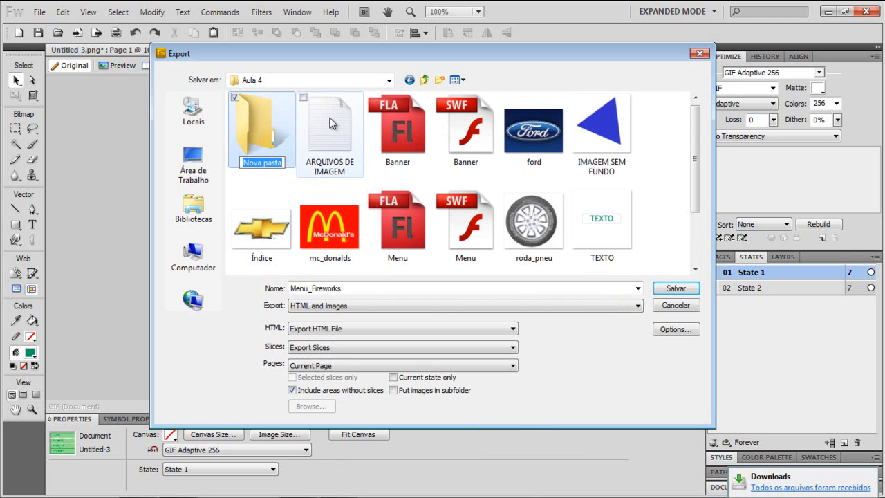
text(Menu_)
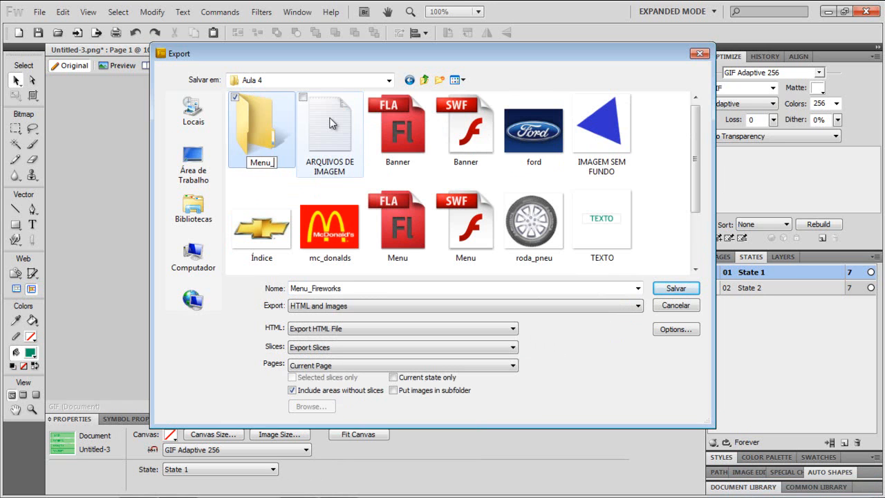
text(fireworks)
key(Return)
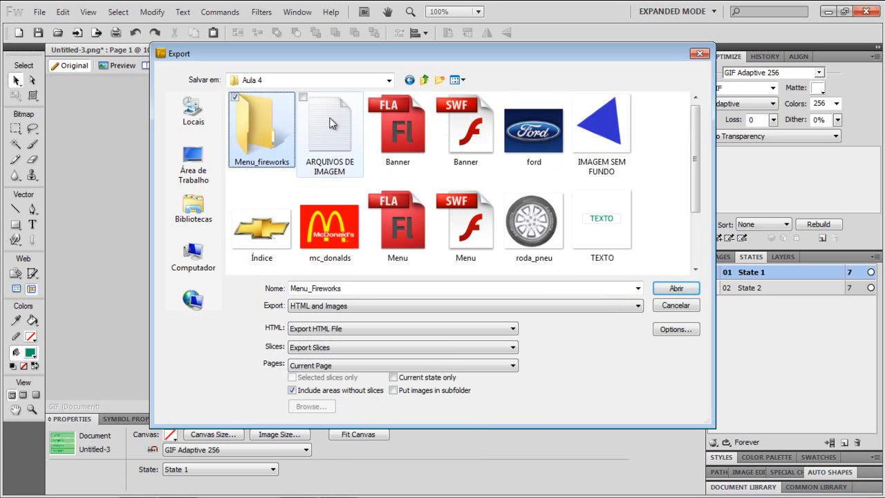
- Open the Menu_fireworks folder and keep the export type as HTML and Images
double_click(256, 157)
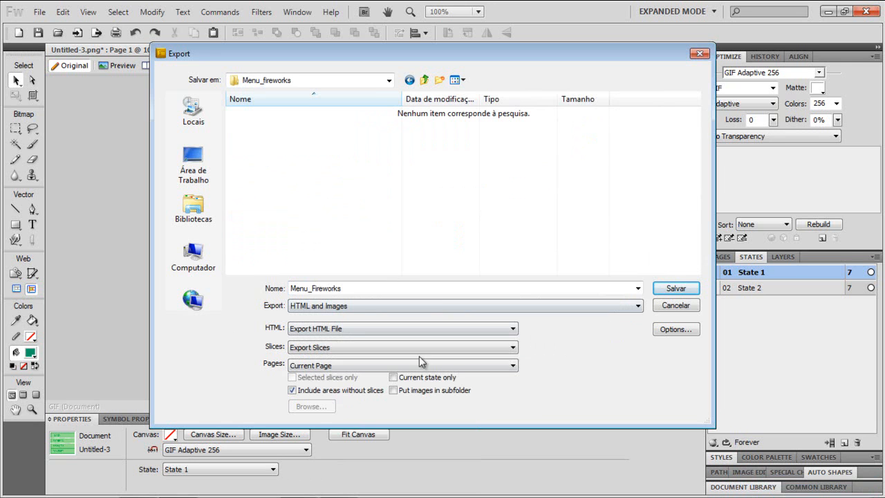
click(338, 306)
click(309, 306)
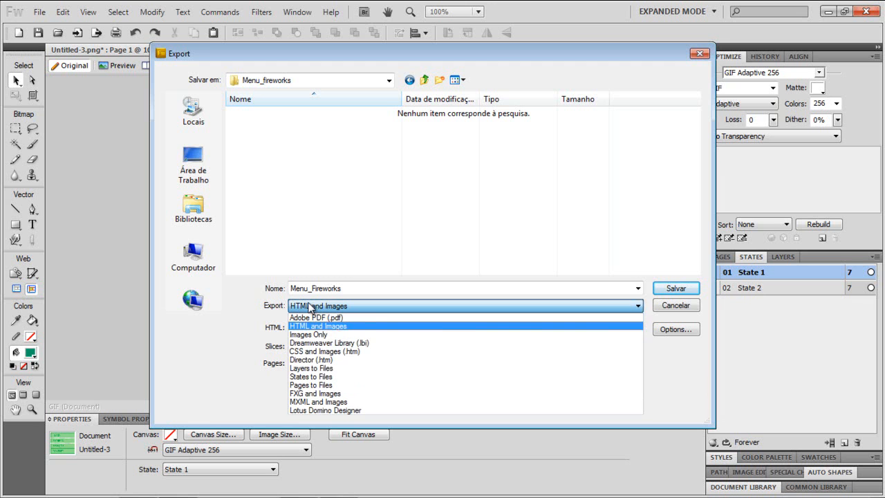
click(310, 325)
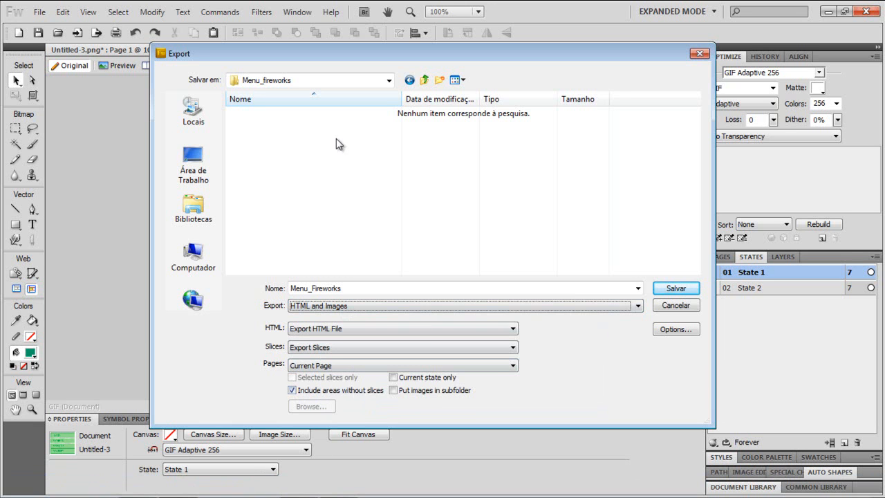
drag(330, 59, 250, 56)
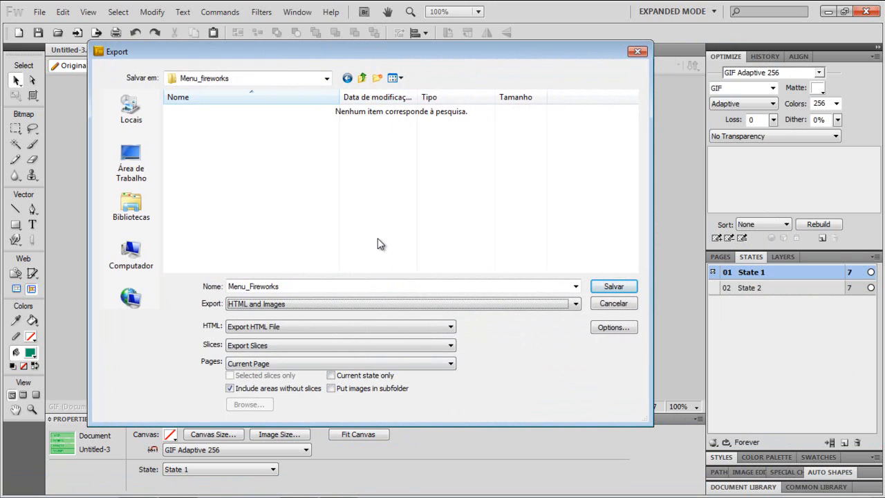
- Enable putting images in a subfolder and save the HTML and images export
click(333, 390)
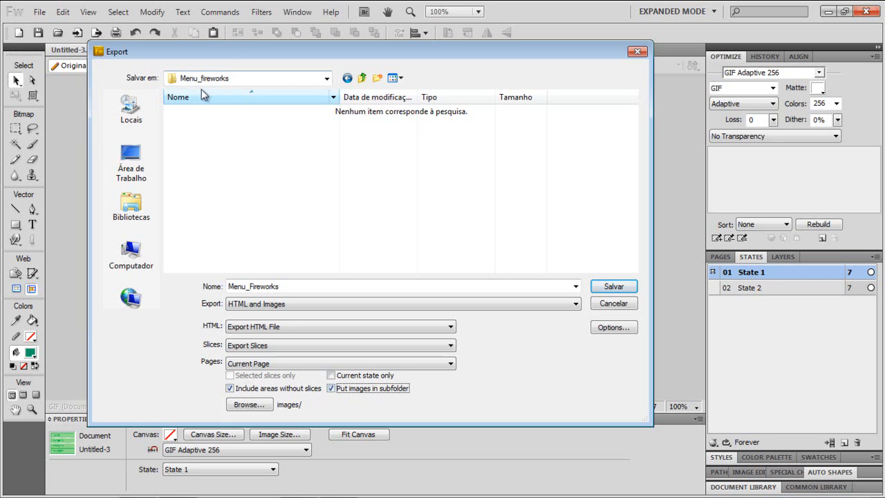
click(250, 407)
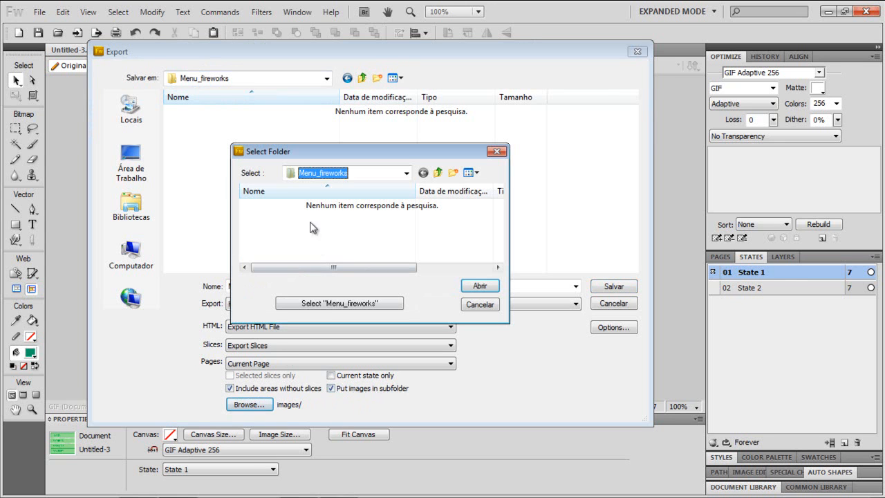
click(495, 153)
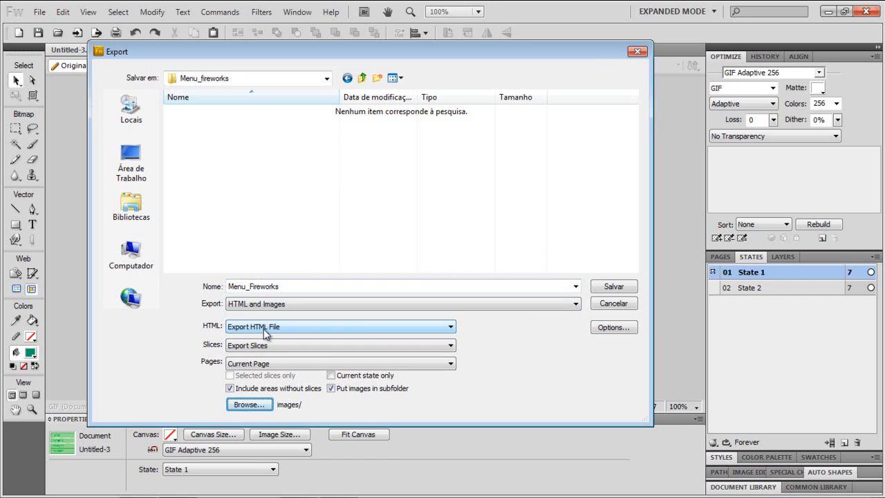
click(598, 289)
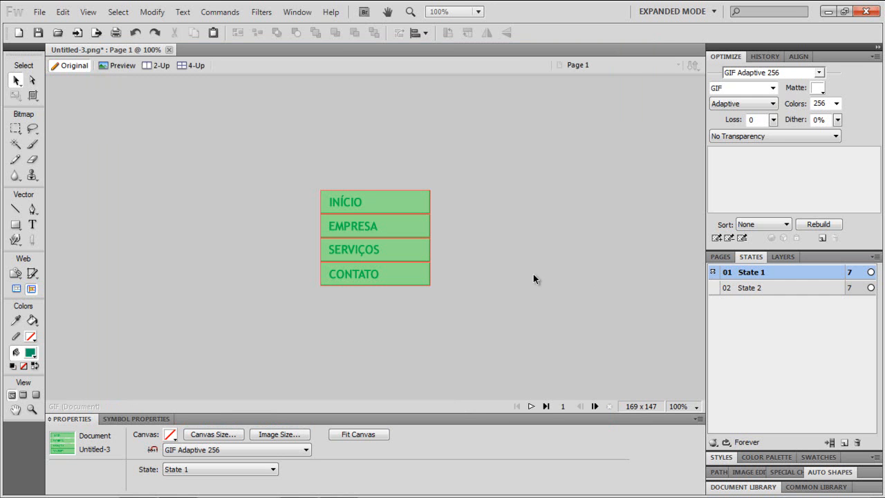
- Minimize the editor and open the exported Menu_fireworks folder in the file explorer, selecting the Menu_Fireworks HTML file
click(829, 12)
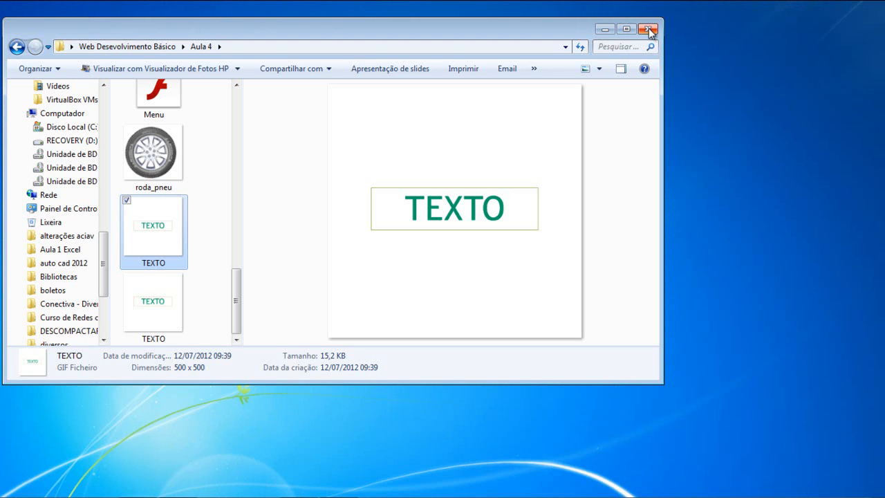
click(649, 30)
double_click(310, 307)
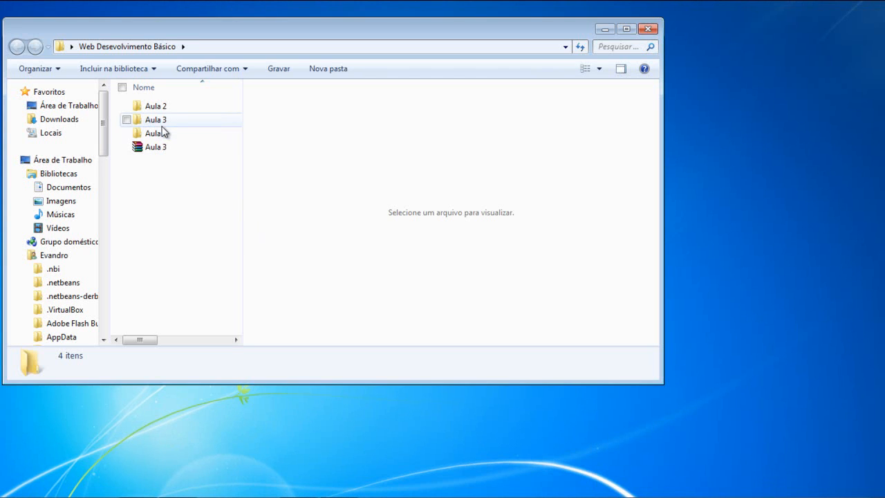
double_click(163, 134)
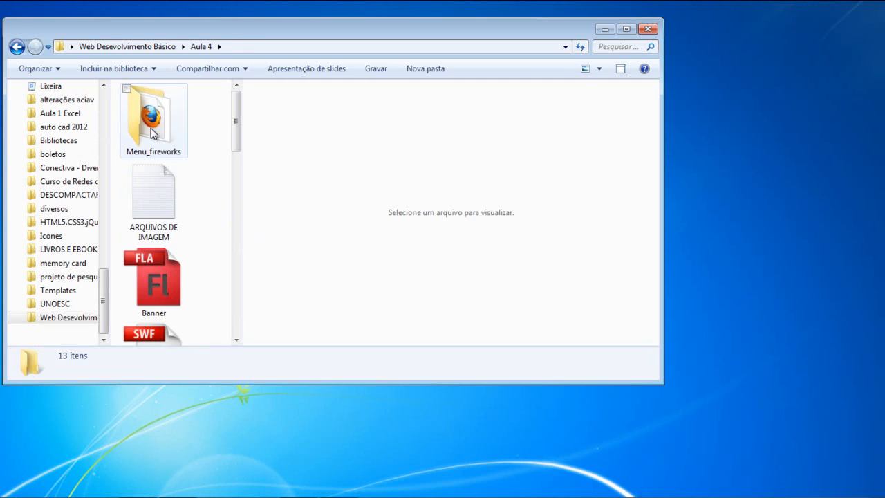
double_click(148, 133)
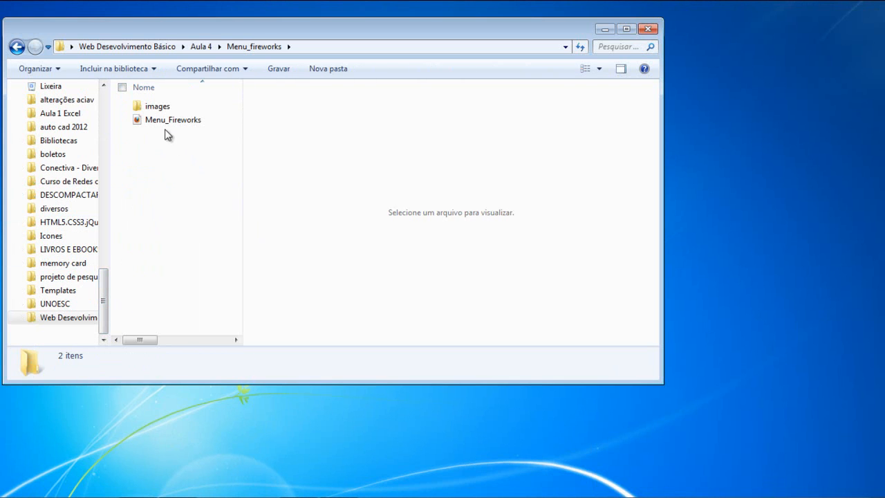
click(167, 122)
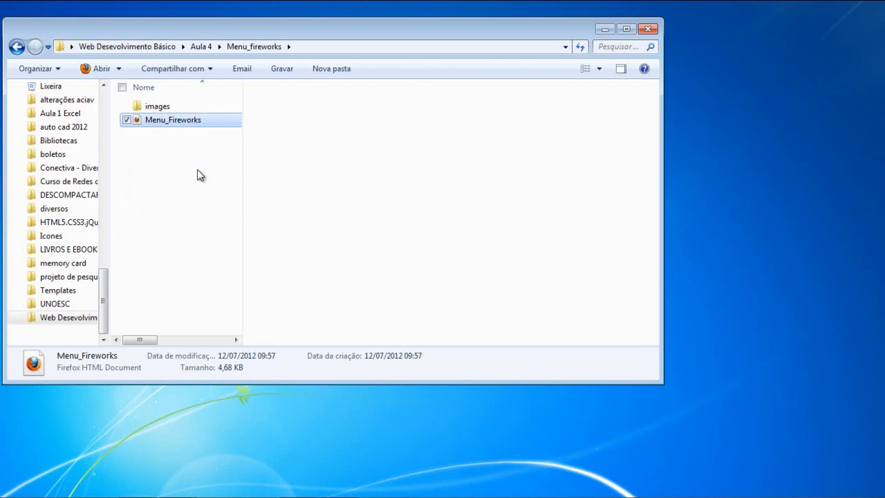
- Browse the images subfolder to examine the exported State 1 and State 2 slice images
double_click(167, 107)
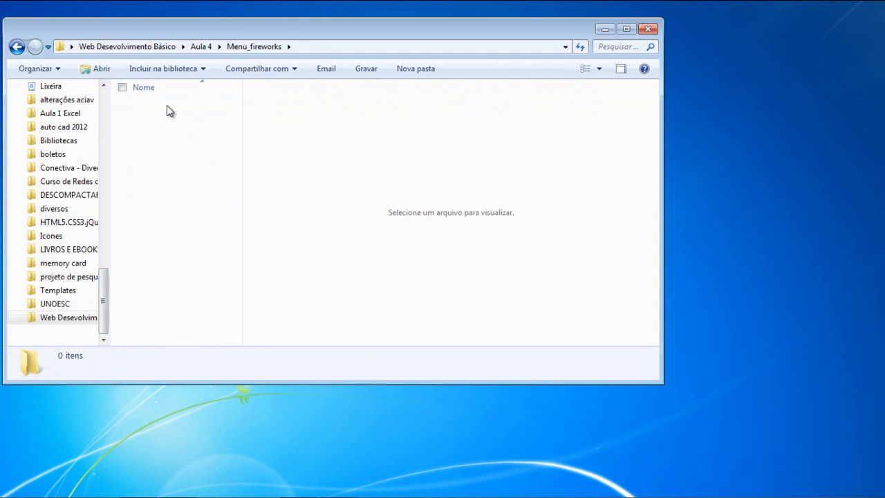
click(171, 138)
click(173, 173)
click(168, 233)
click(166, 212)
scroll(166, 207, down, 3)
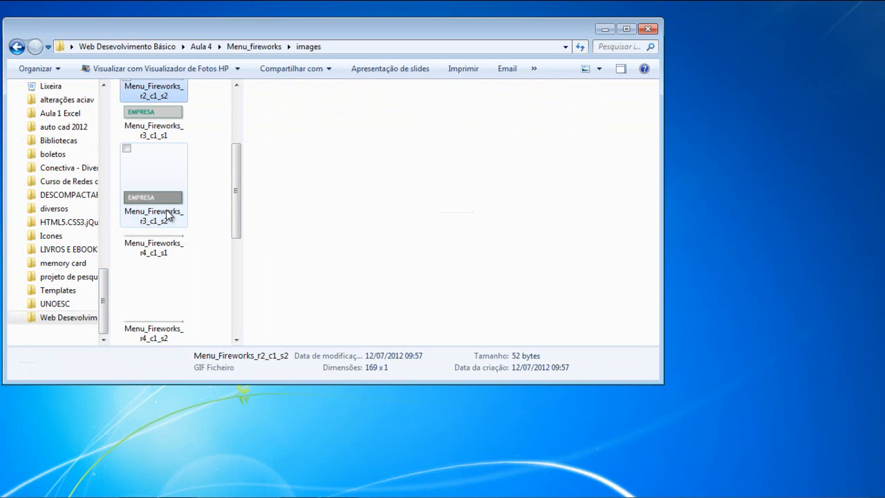
click(166, 206)
click(167, 250)
scroll(166, 250, down, 6)
scroll(167, 250, down, 2)
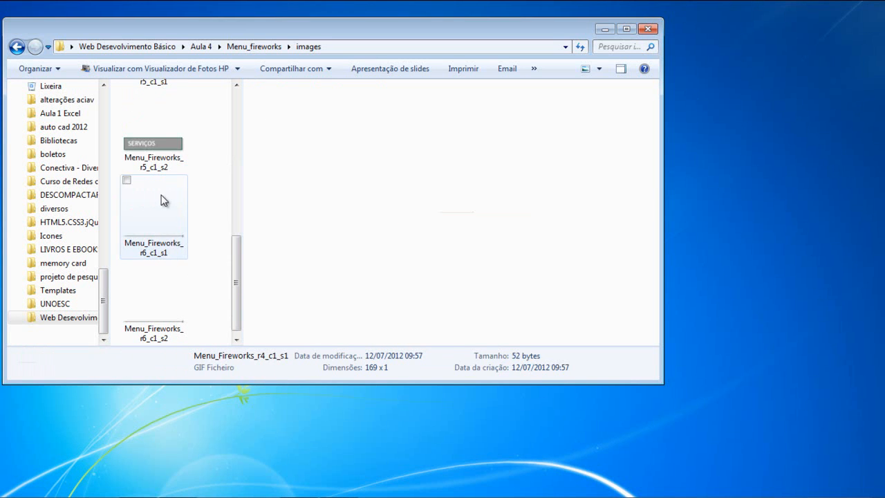
click(163, 196)
click(167, 147)
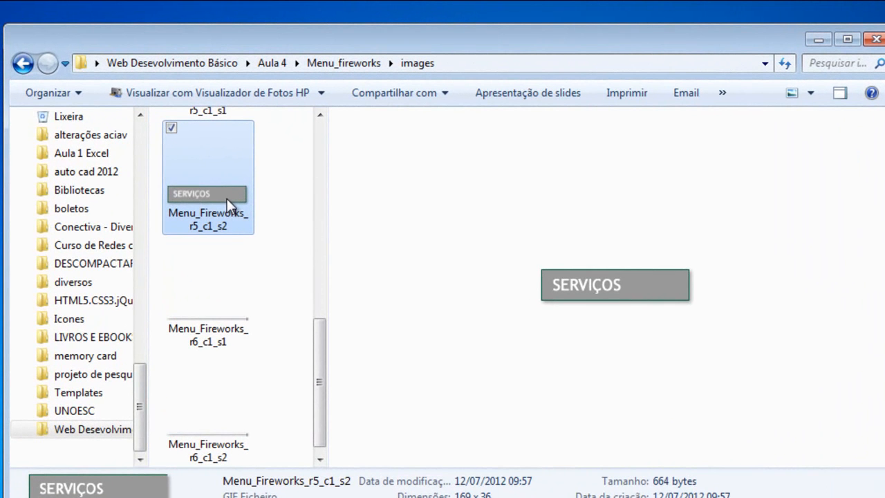
scroll(228, 202, down, 1)
click(229, 221)
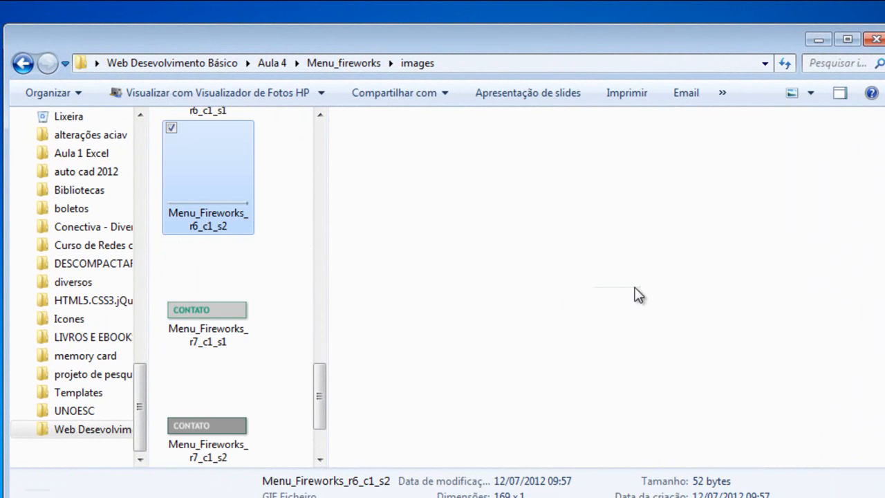
- Preview the remaining slice images in the images subfolder and return to the folder holding the Menu_Fireworks HTML file
click(233, 311)
click(238, 422)
click(243, 383)
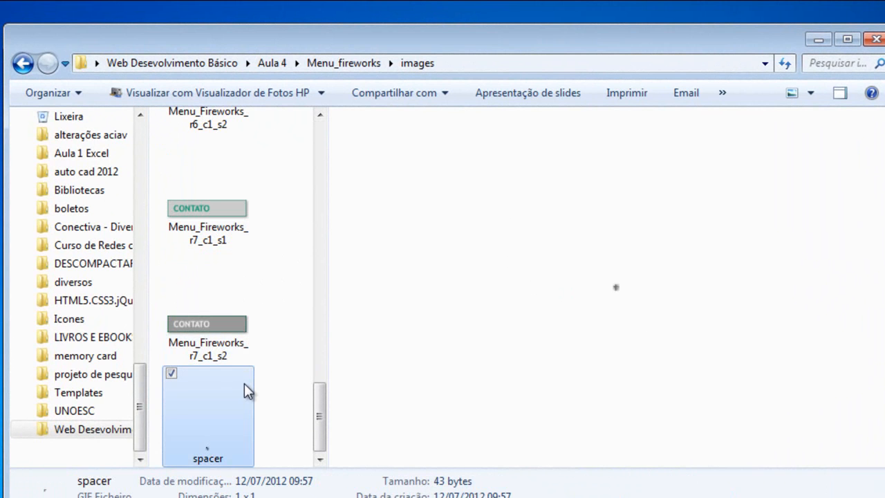
scroll(290, 339, up, 10)
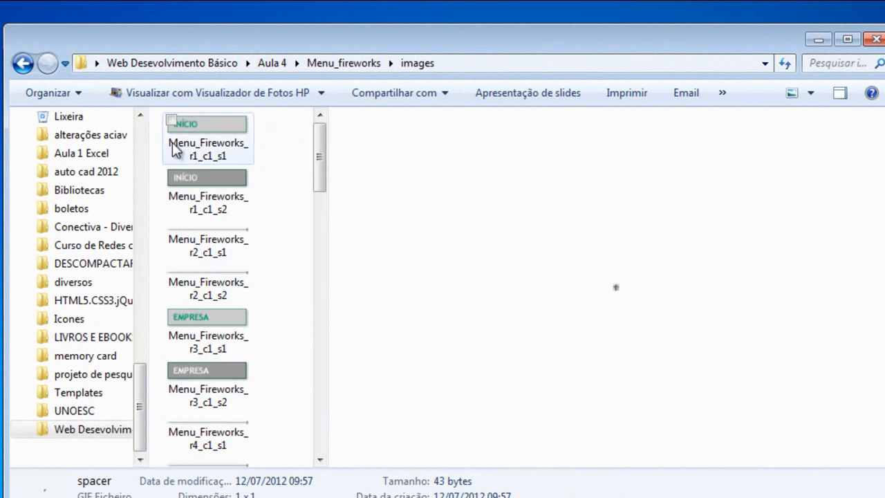
click(28, 66)
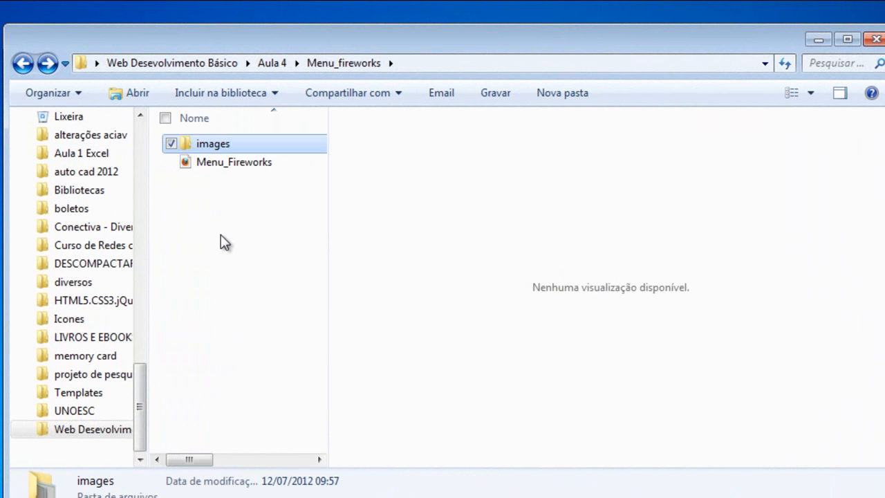
double_click(204, 145)
click(231, 149)
click(222, 181)
click(224, 221)
click(220, 313)
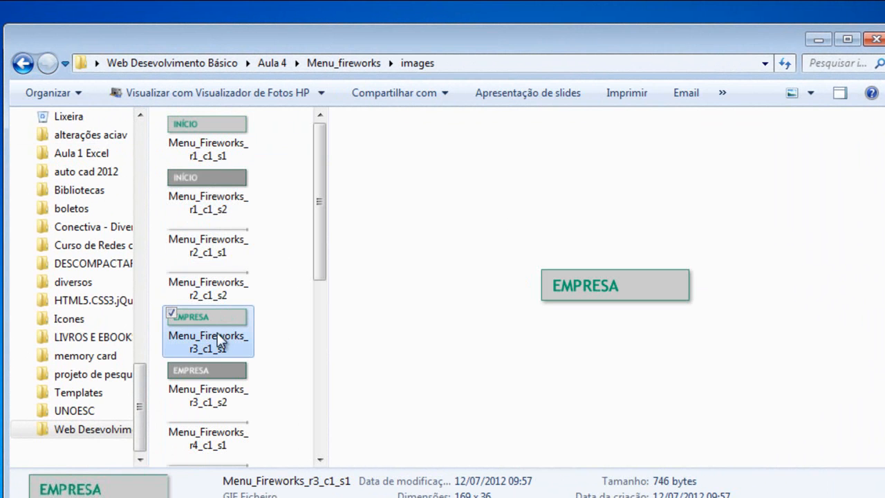
click(215, 242)
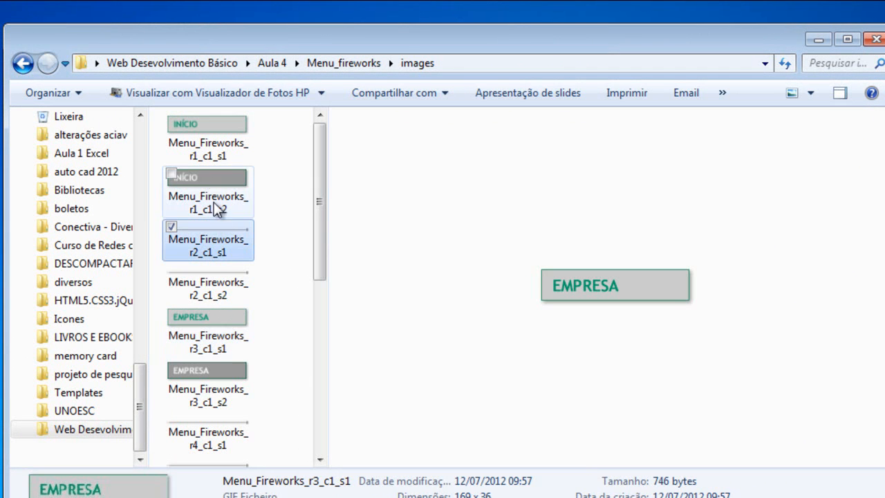
click(26, 66)
click(205, 165)
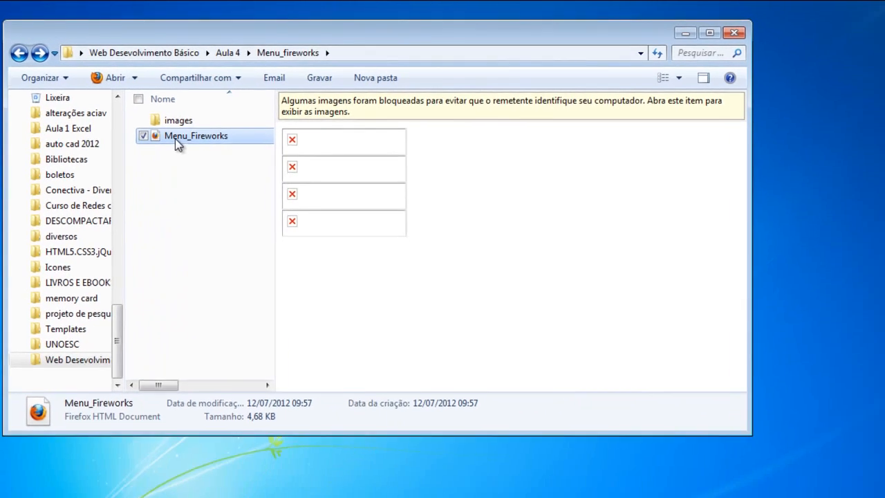
- Open the Menu_Fireworks HTML file in Notepad++ to inspect its code
right_click(209, 165)
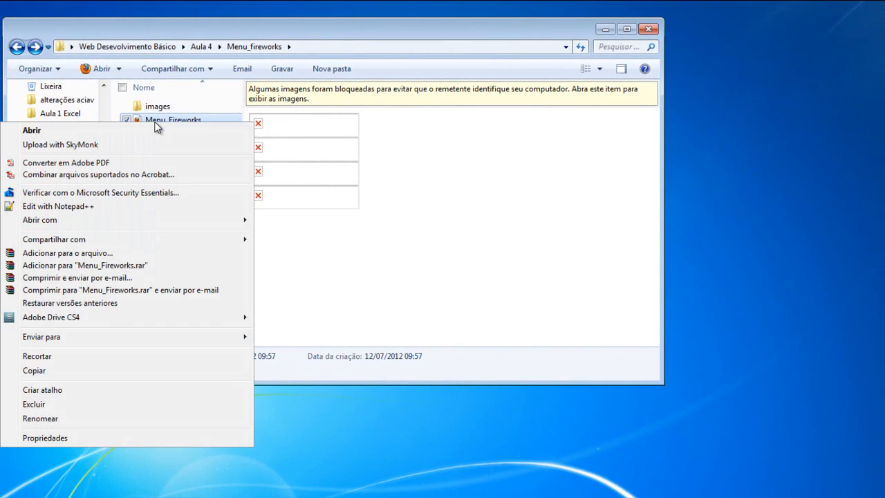
click(69, 206)
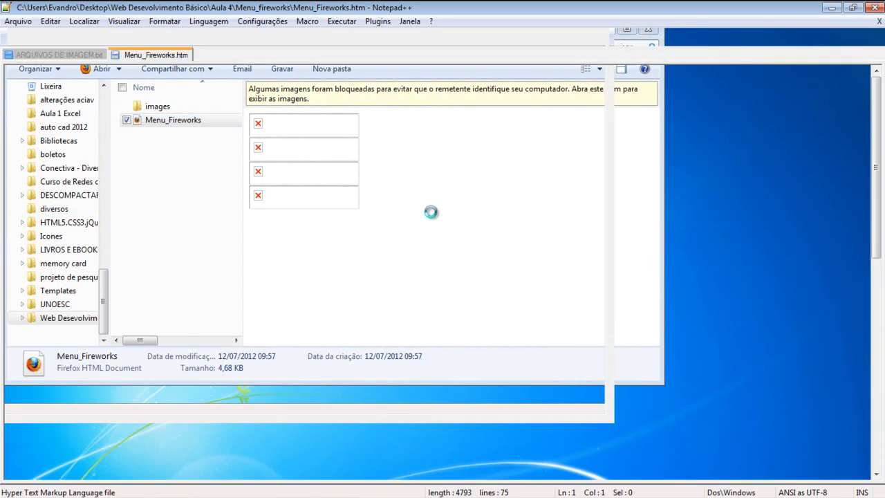
scroll(525, 199, down, 3)
scroll(258, 234, up, 2)
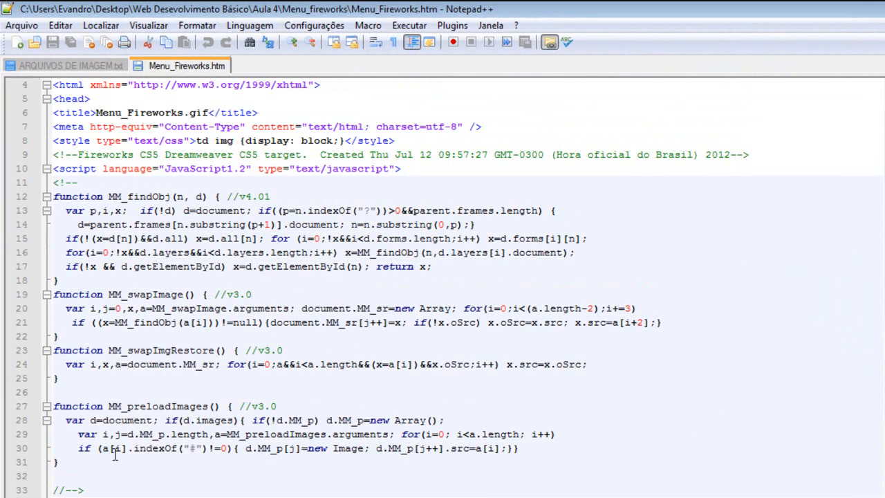
drag(76, 462, 18, 198)
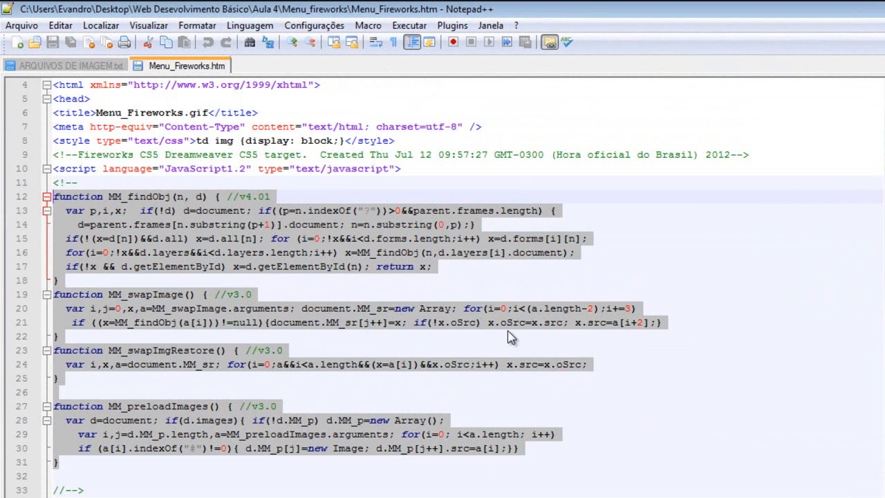
- Examine the exported HTML's swap-image script functions and the slice table markup
scroll(579, 355, down, 9)
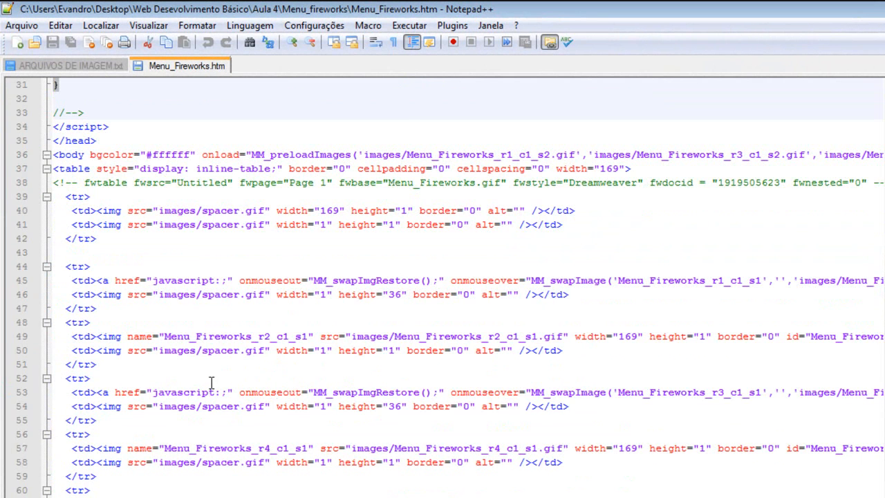
double_click(185, 280)
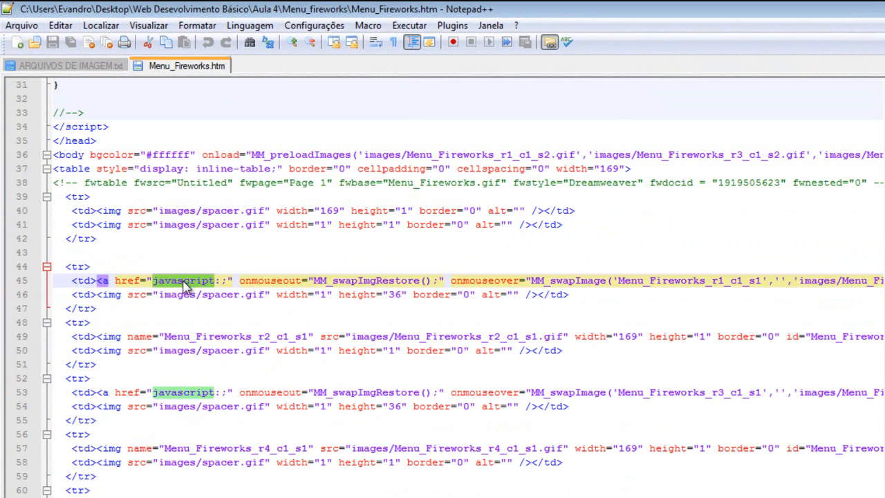
click(323, 280)
drag(315, 280, 429, 280)
click(426, 280)
scroll(426, 280, down, 4)
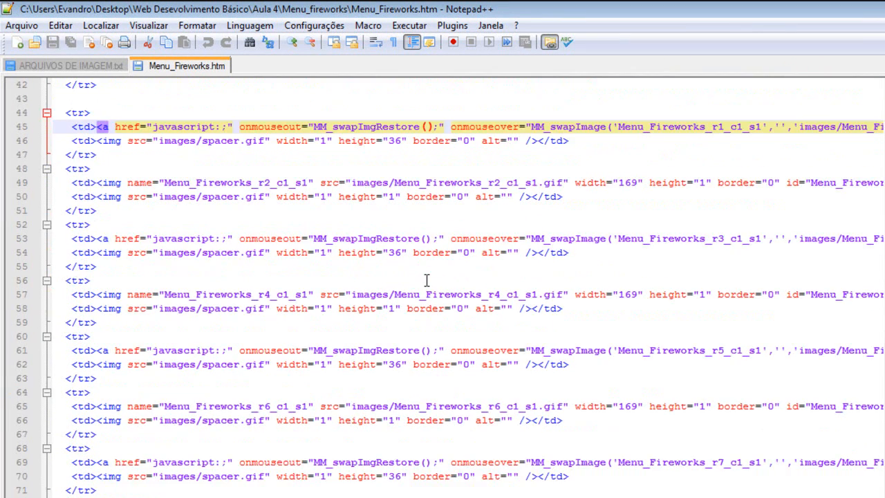
scroll(426, 280, up, 11)
scroll(427, 280, up, 3)
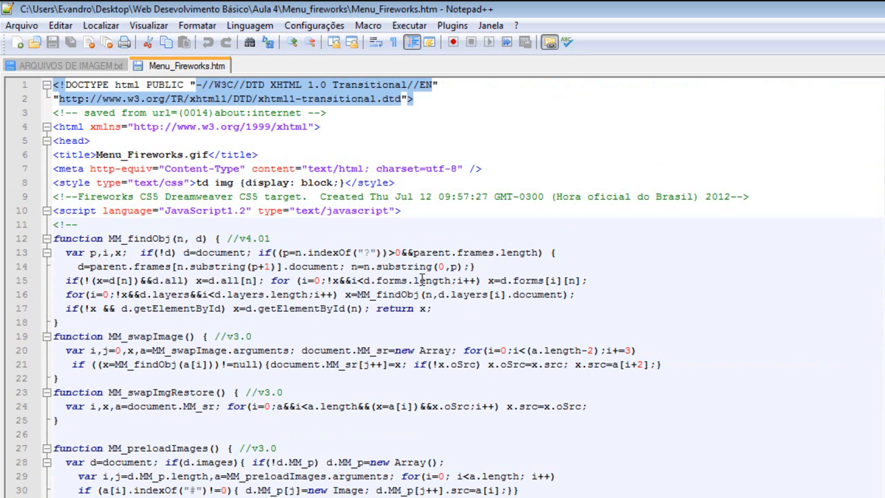
click(281, 211)
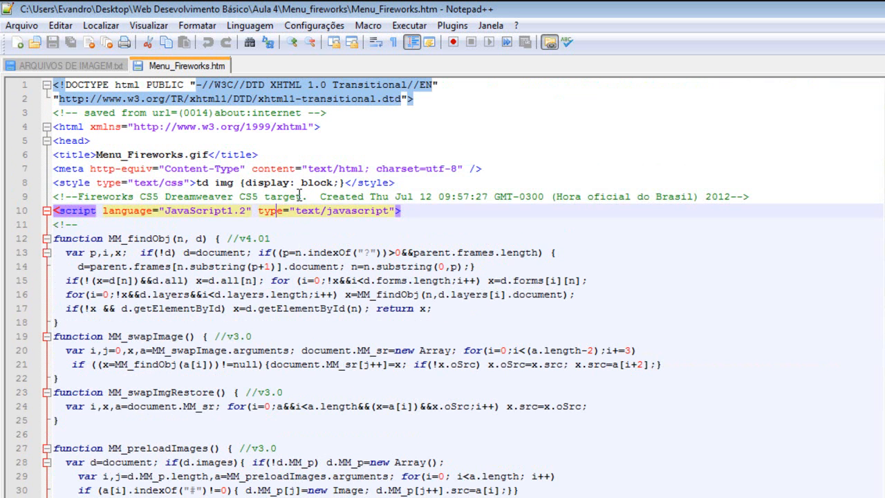
click(302, 155)
click(417, 109)
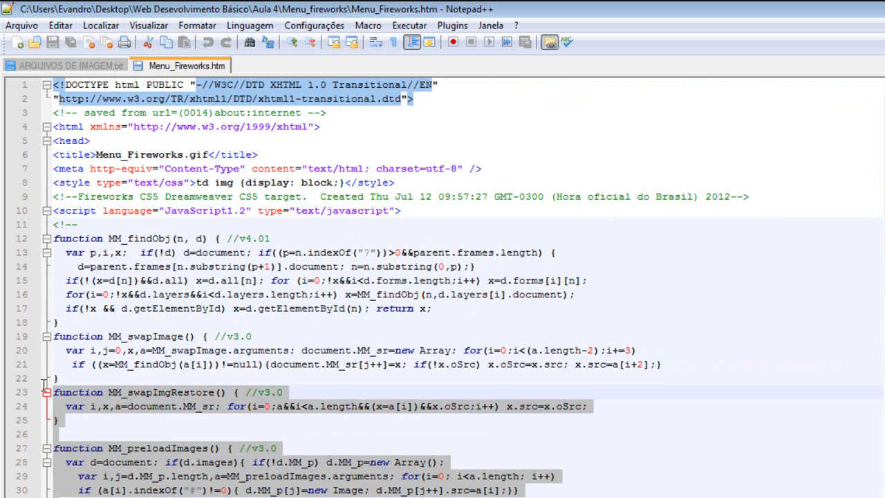
click(618, 223)
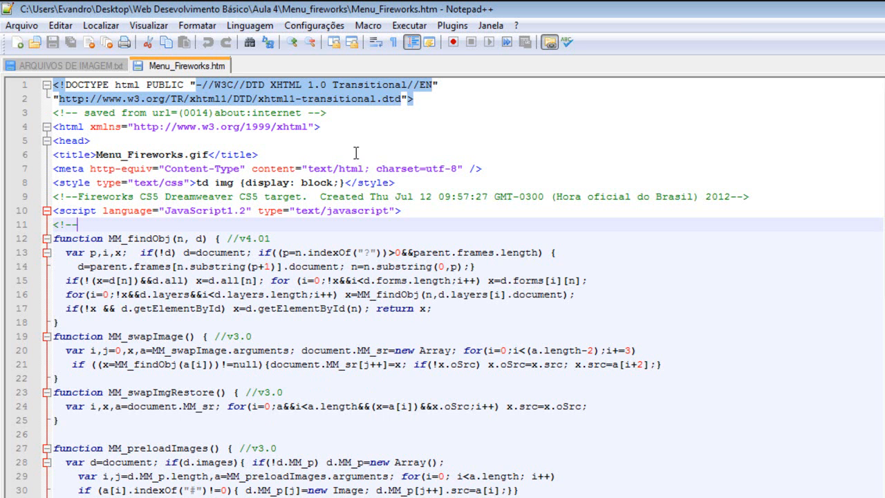
scroll(330, 323, down, 3)
scroll(330, 322, down, 7)
scroll(330, 324, up, 10)
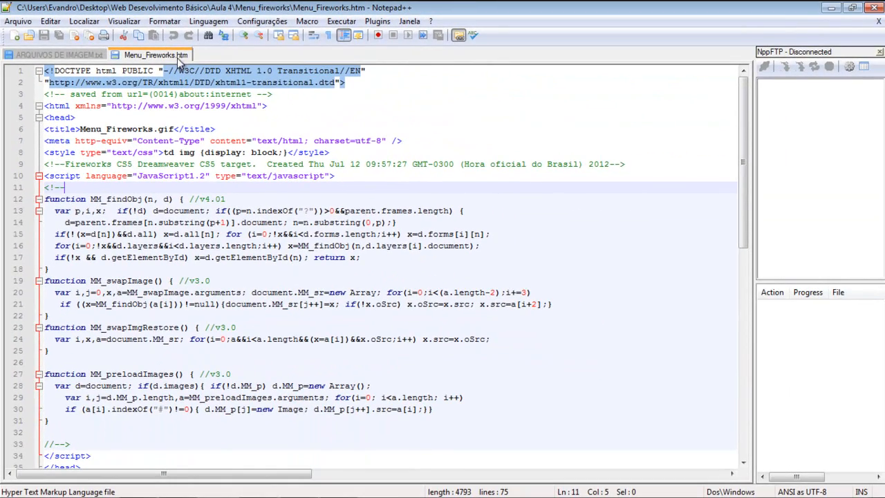
- Open the exported Menu_Fireworks page in Firefox, test the button rollovers, and close the browser
click(830, 7)
double_click(168, 126)
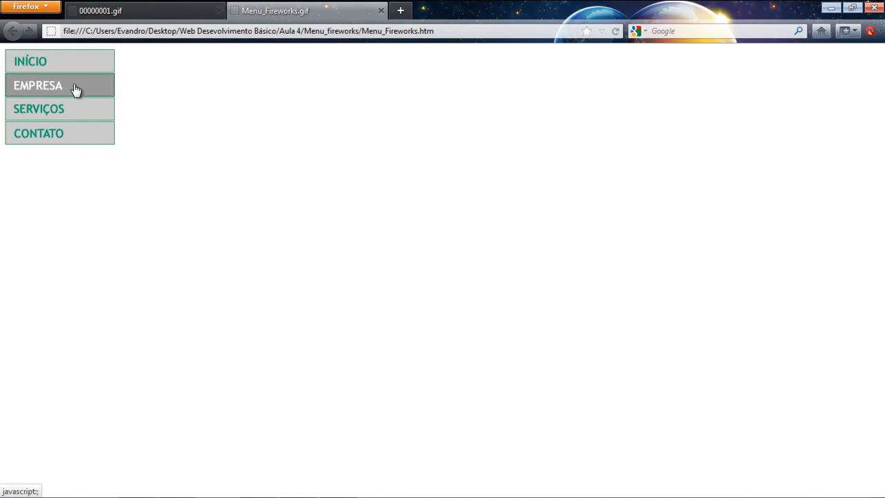
click(381, 11)
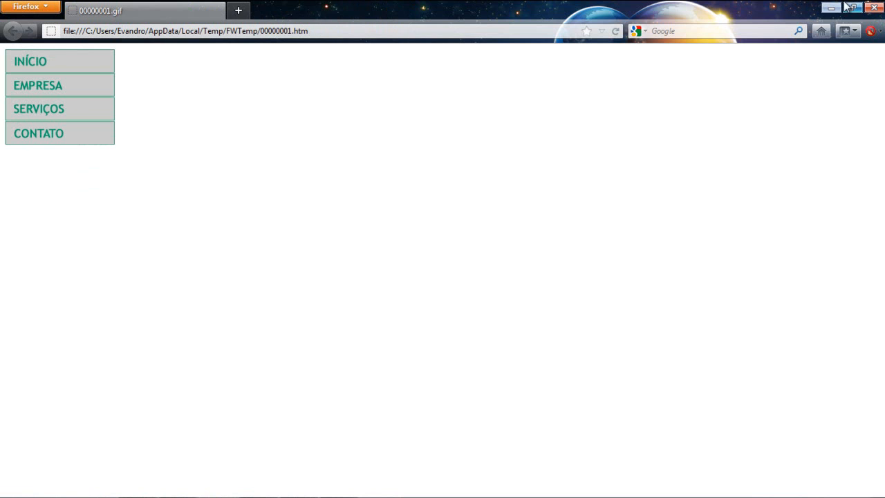
click(874, 7)
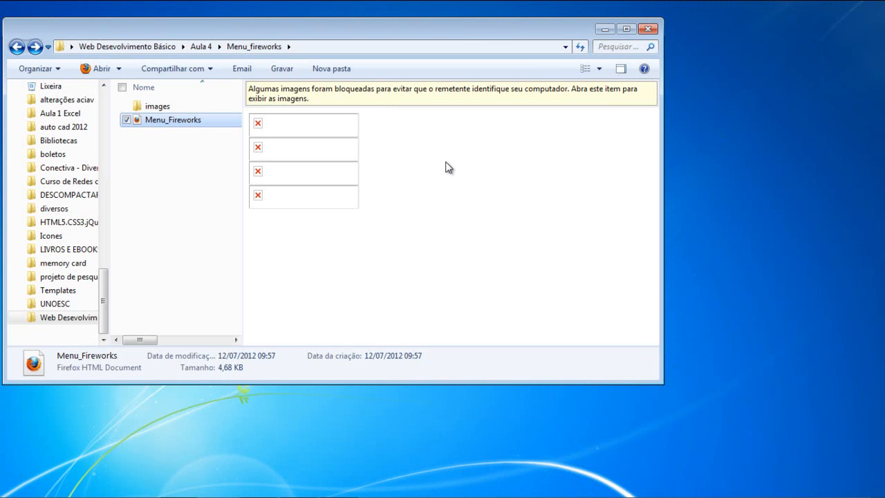
click(192, 483)
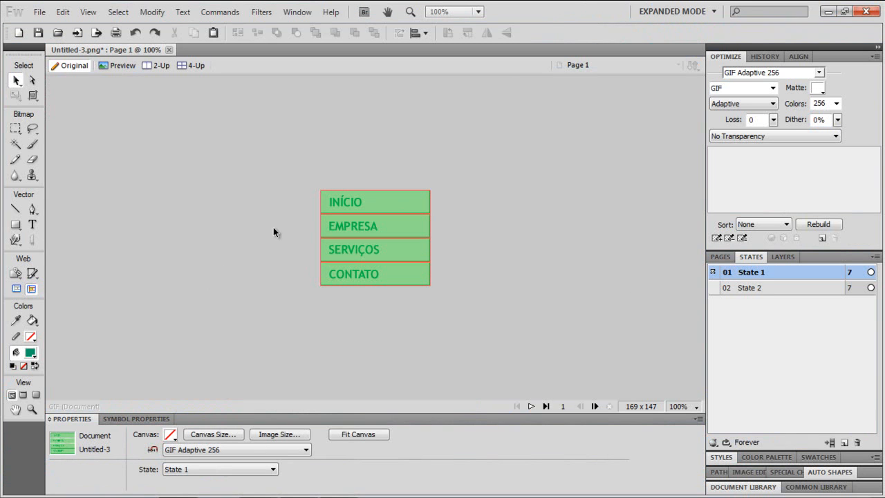
click(392, 197)
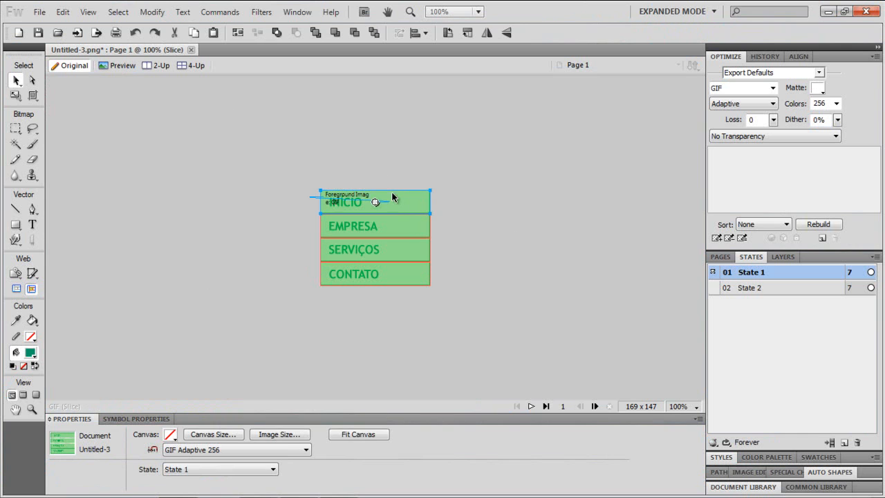
click(322, 434)
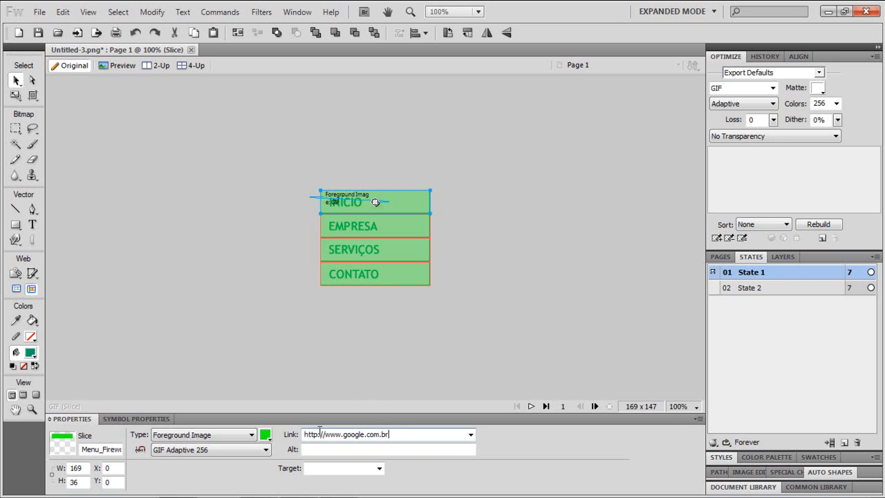
click(467, 452)
click(340, 450)
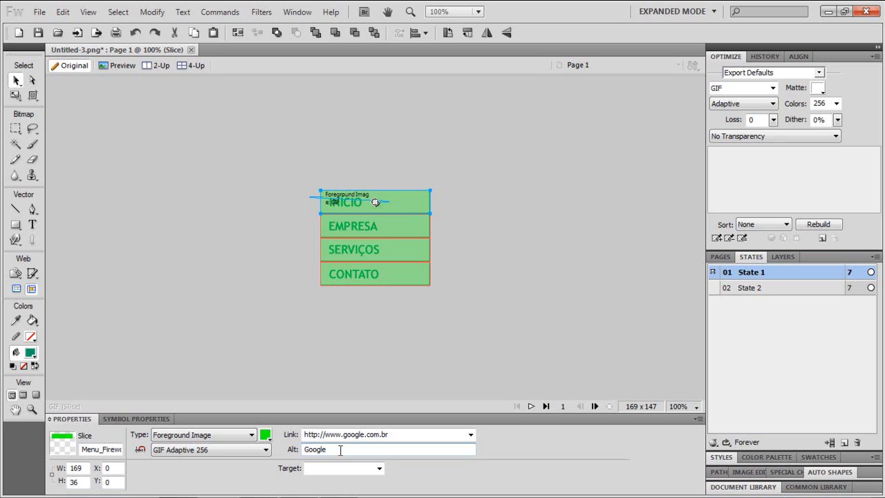
click(379, 468)
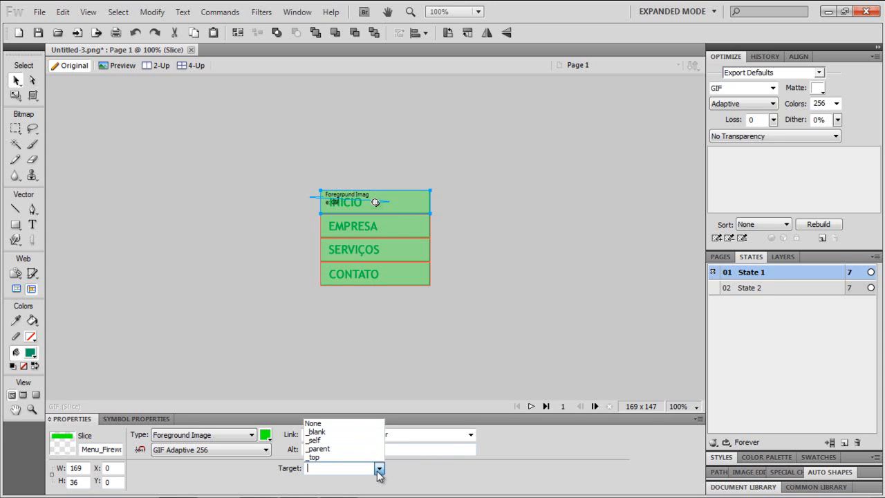
click(325, 431)
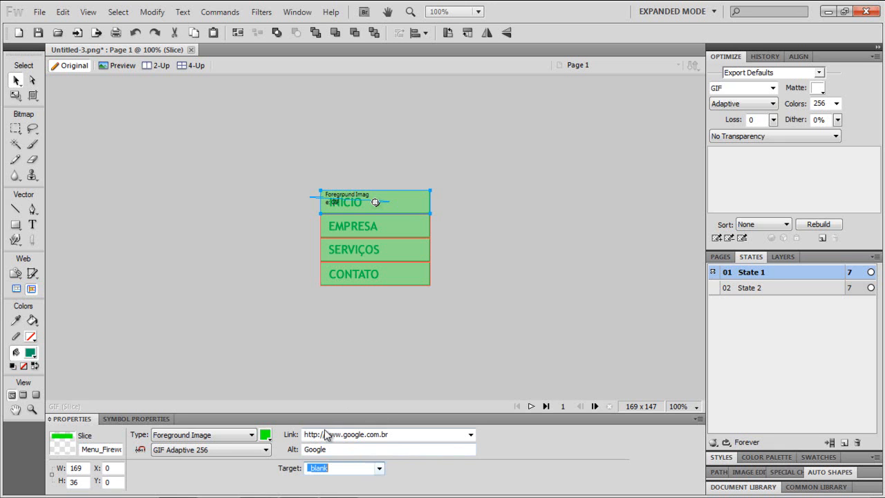
click(392, 361)
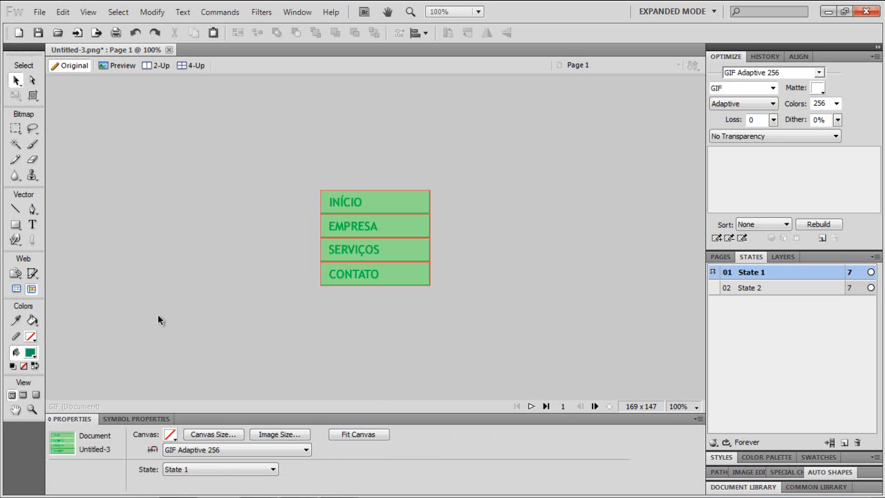
- Preview the menu in the browser and follow the INÍCIO link to test it opening Google
key(F12)
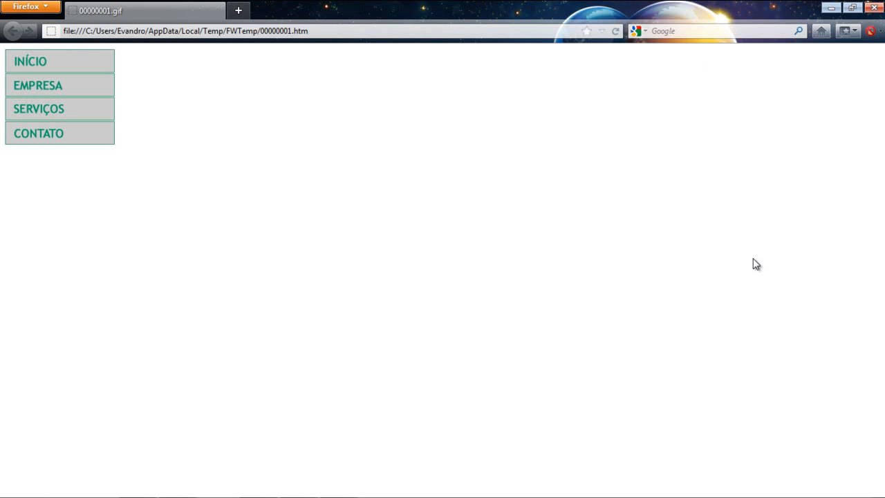
click(86, 67)
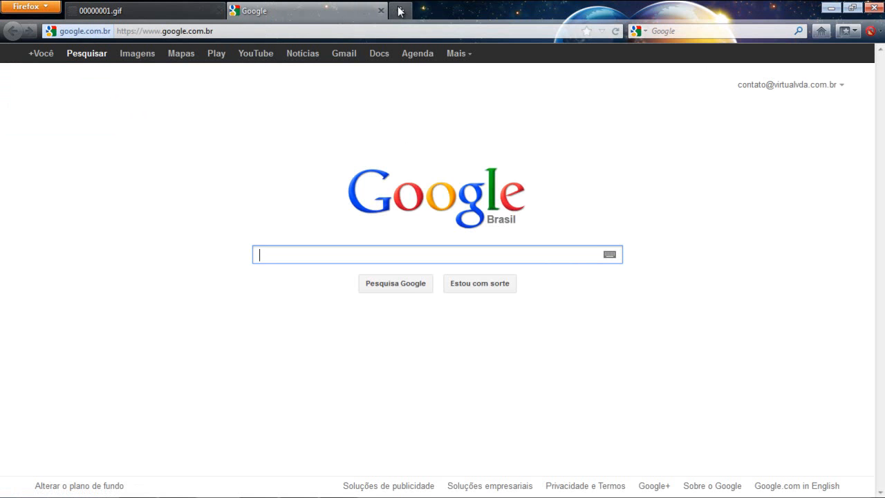
click(298, 7)
click(162, 7)
click(294, 7)
click(166, 5)
click(302, 6)
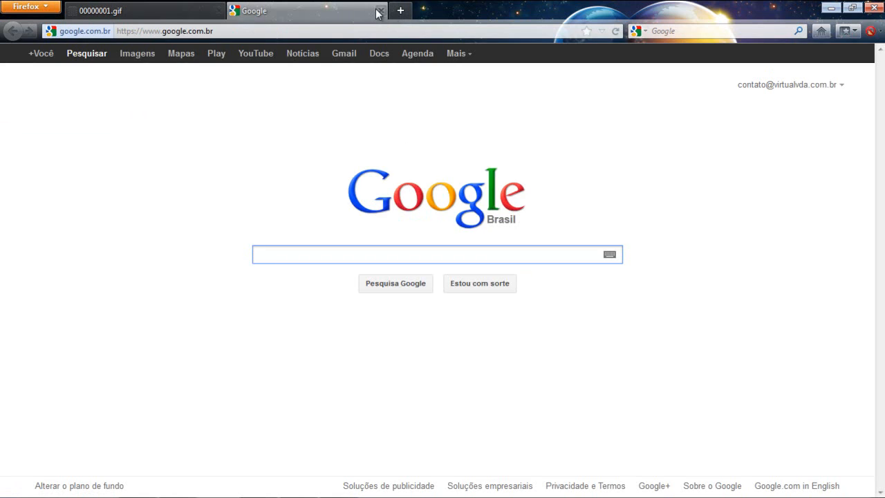
click(382, 10)
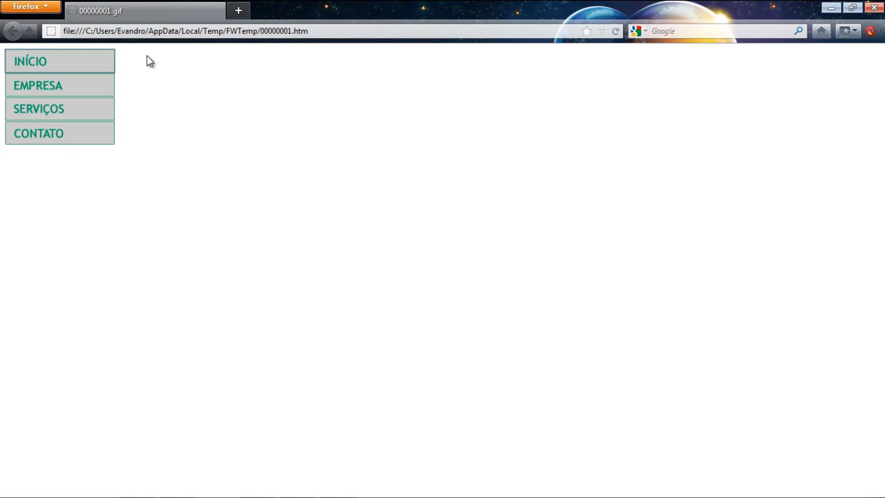
click(875, 9)
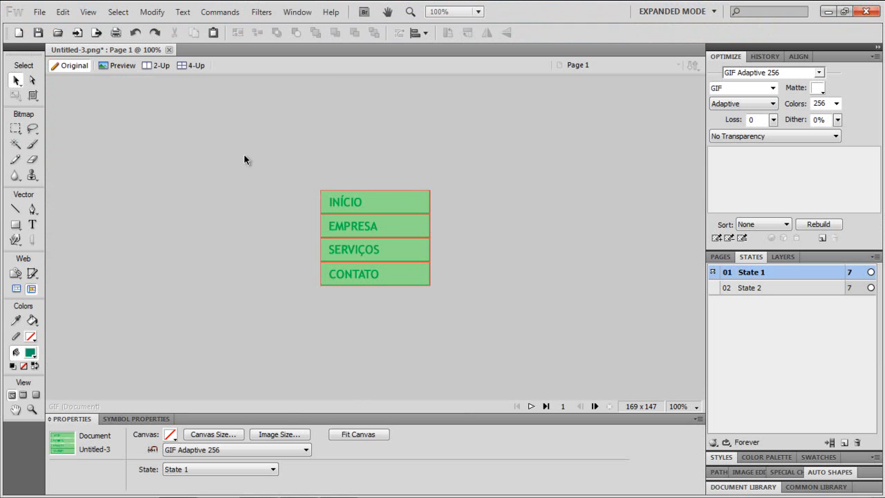
- Select the INÍCIO slice to review its link properties
click(375, 206)
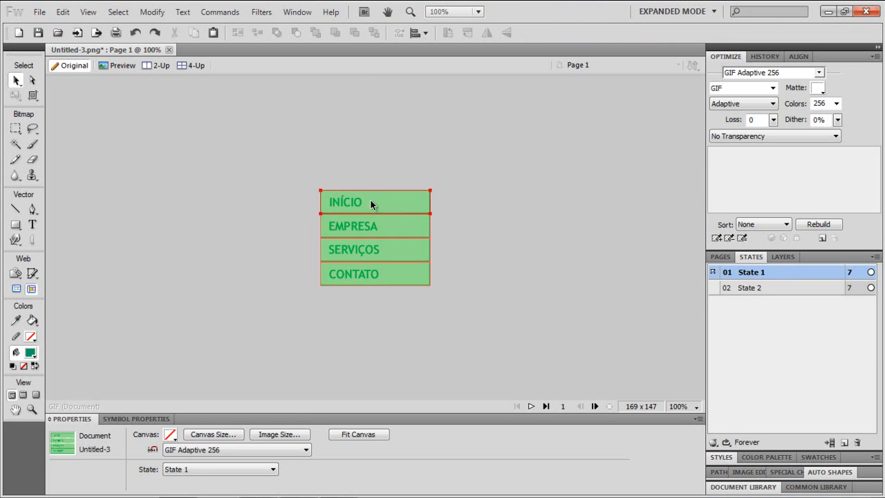
click(409, 203)
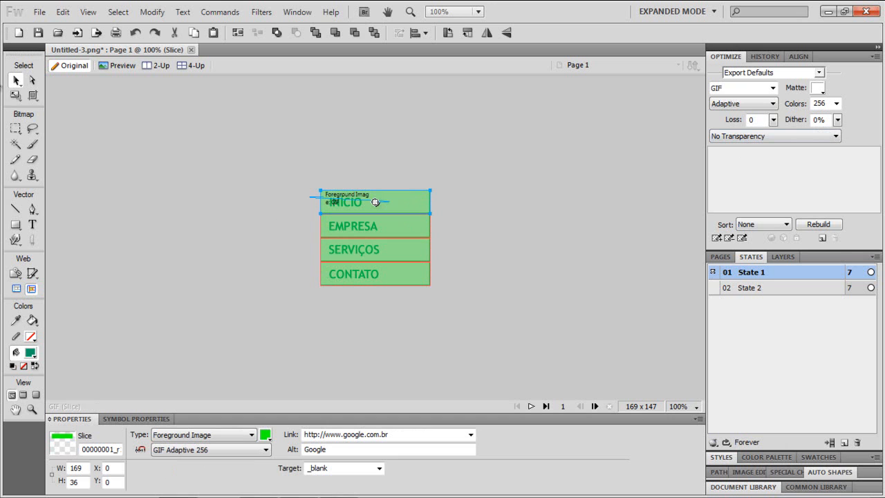
click(184, 223)
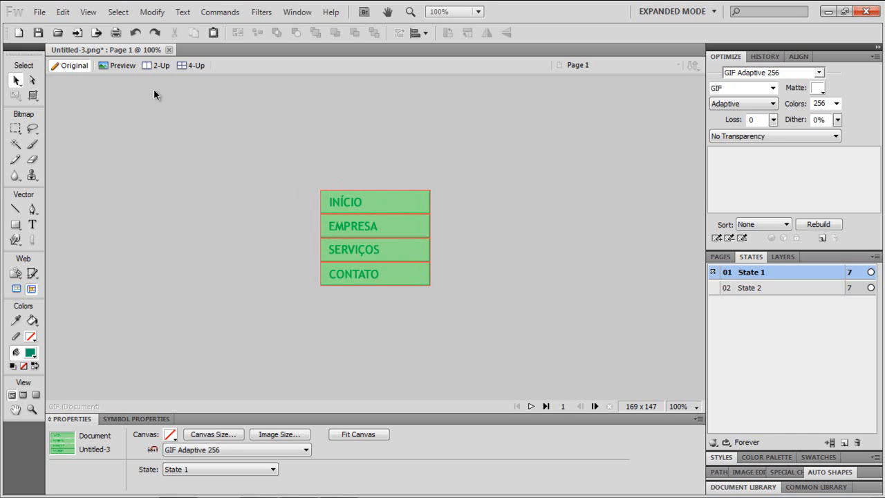
- Create a new 169 x 147 pixel document with a transparent canvas
click(39, 12)
click(60, 26)
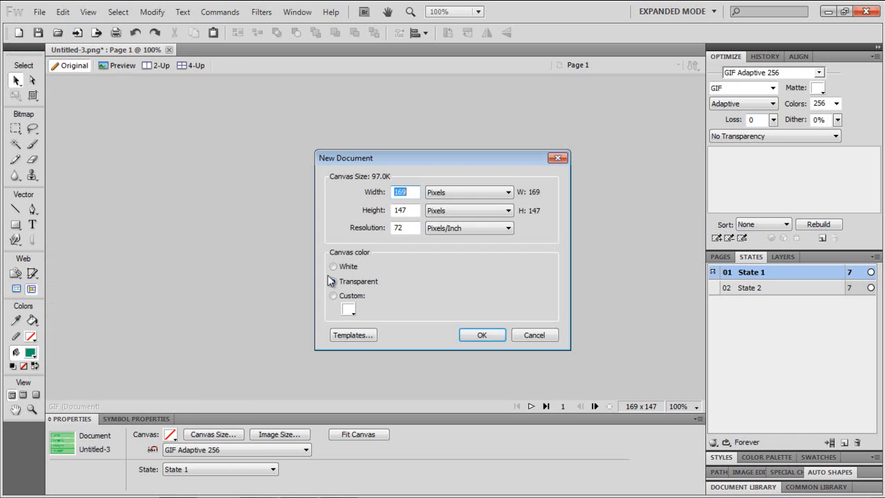
click(503, 335)
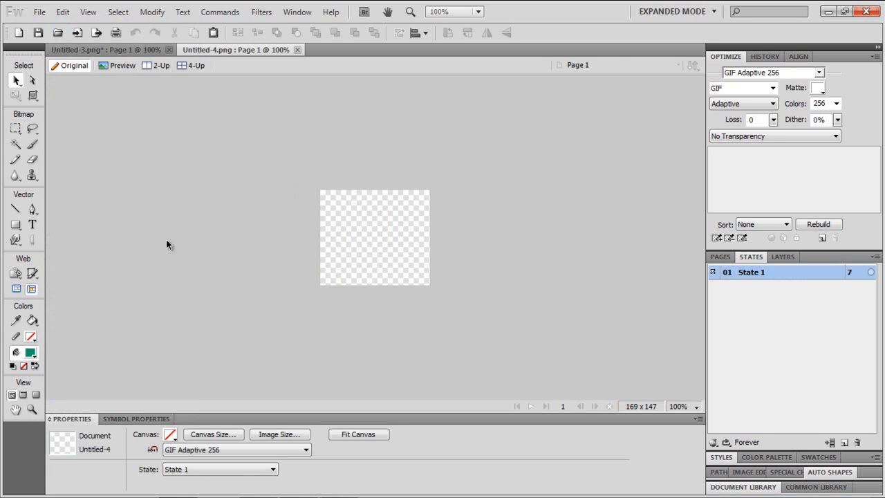
- Draw a green rectangle about 152 x 44 pixels near the top of the canvas
drag(15, 225, 42, 233)
drag(326, 205, 425, 234)
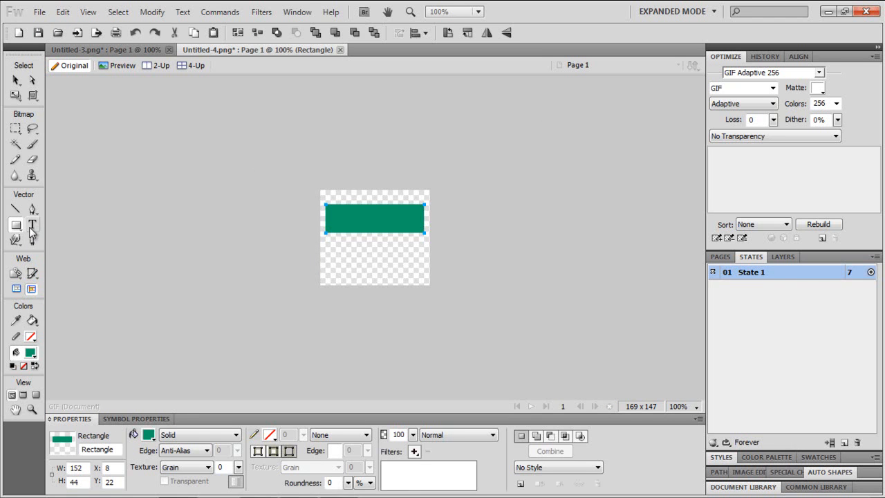
- Draw a small slice over the rectangle's left end and open its behaviors menu
click(33, 273)
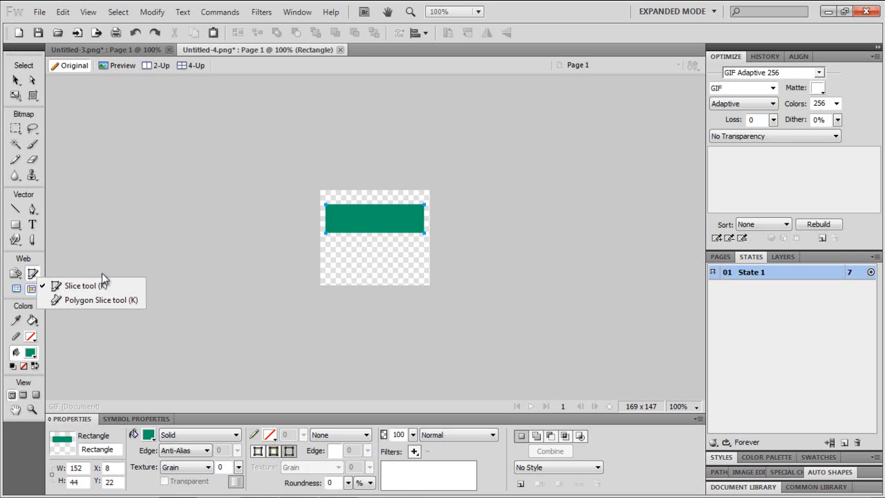
click(84, 286)
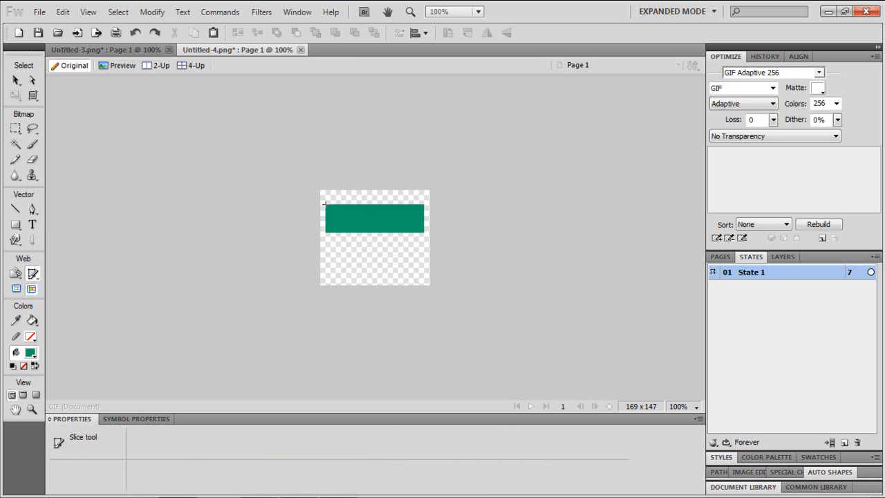
drag(326, 204, 340, 234)
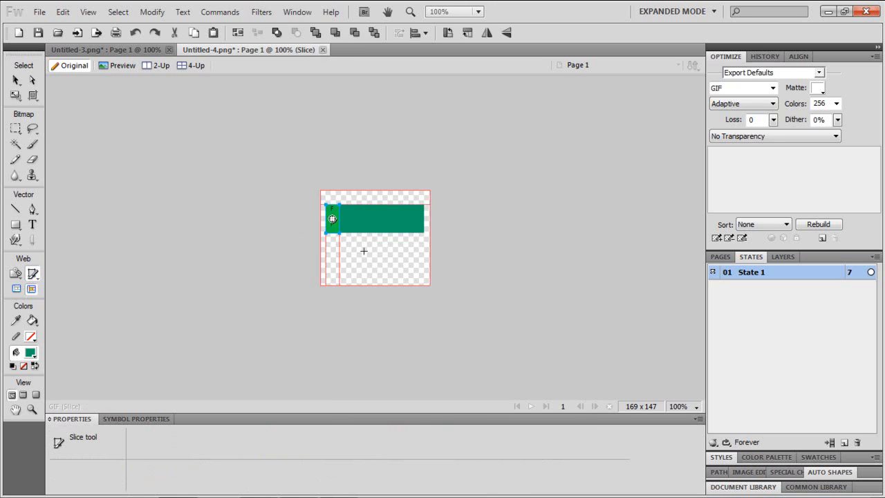
click(16, 80)
click(165, 144)
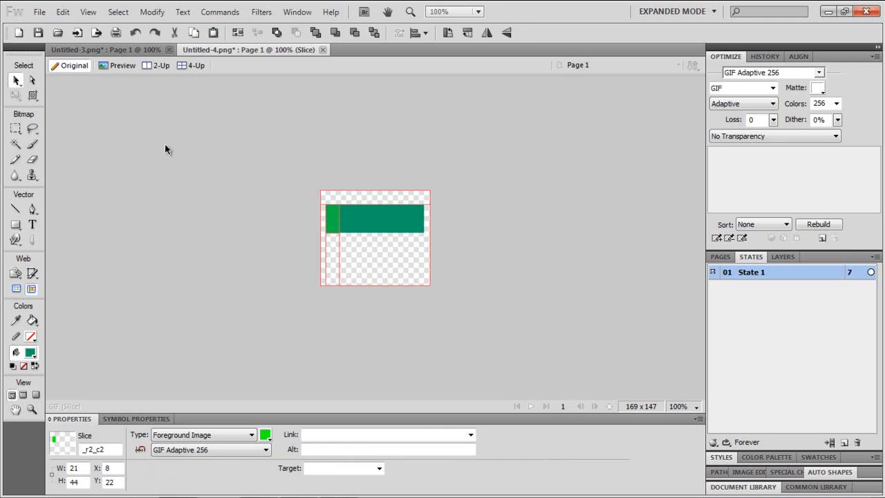
click(334, 218)
right_click(336, 210)
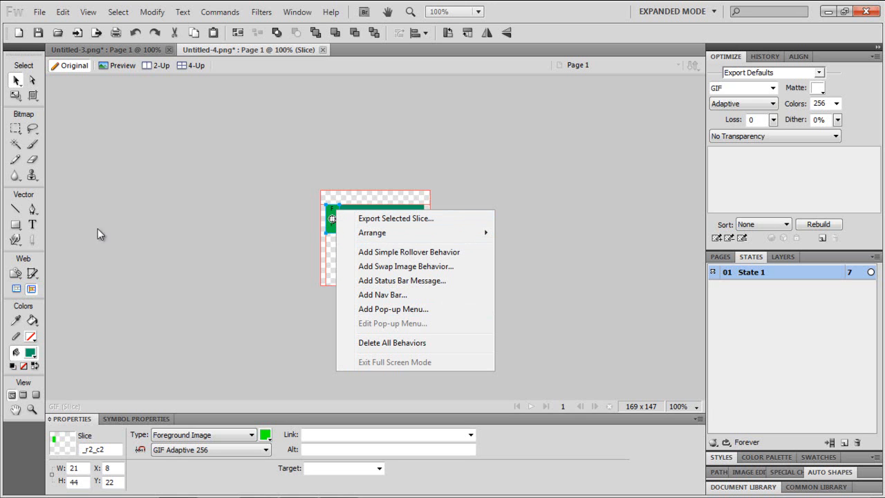
click(113, 309)
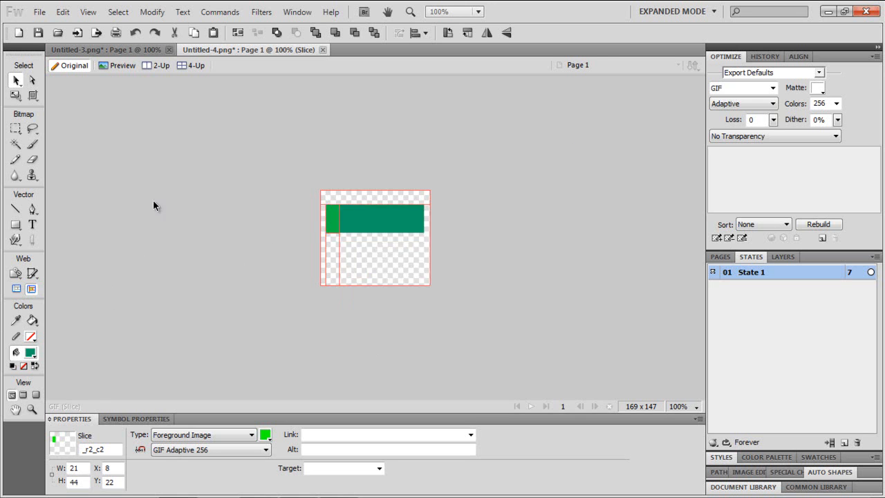
- Select everything on the canvas and delete it
drag(524, 272, 248, 144)
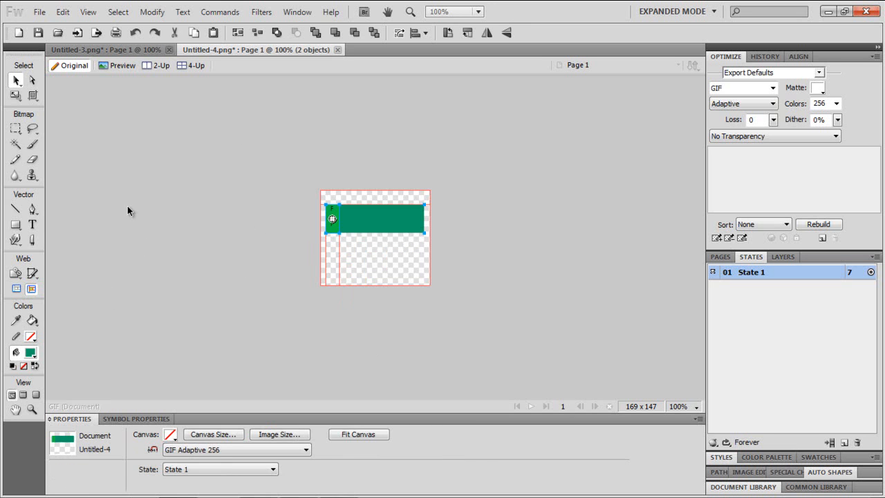
click(255, 231)
click(330, 226)
drag(259, 206, 462, 252)
key(Delete)
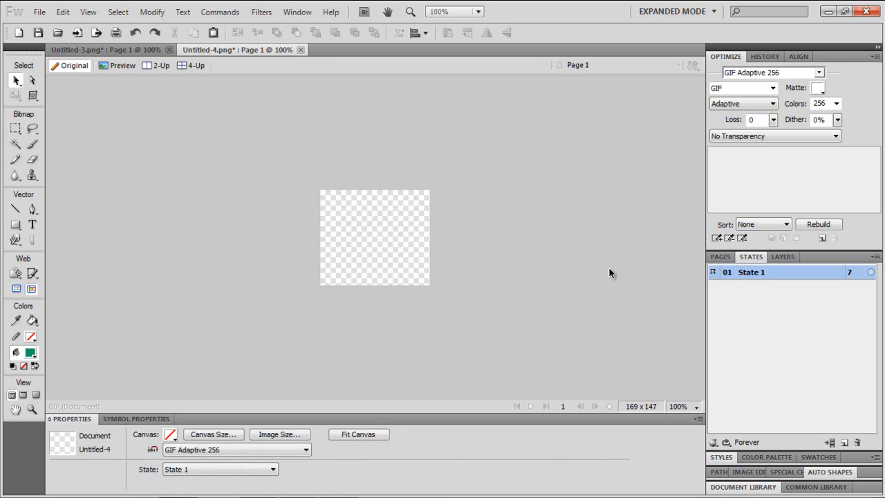
click(32, 224)
click(337, 229)
text(Host)
key(BackSpace)
key(BackSpace)
key(BackSpace)
key(BackSpace)
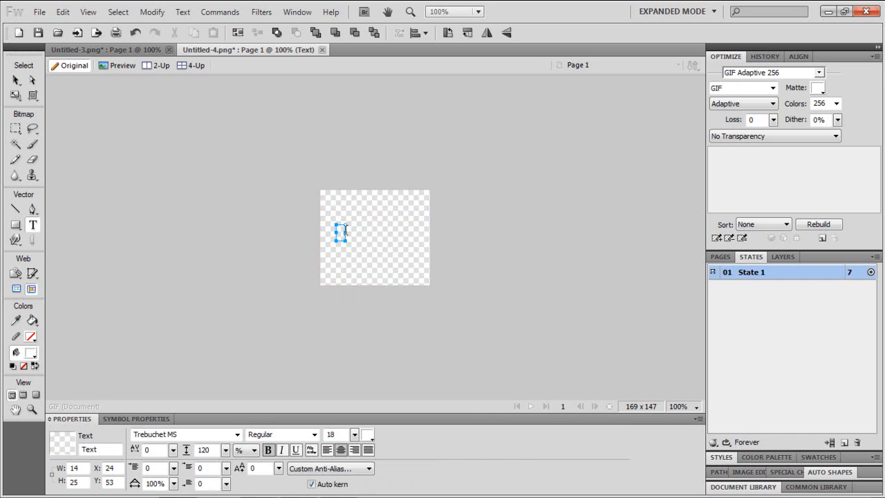
- Draw a rectangle covering the whole canvas and fill it with blue
click(16, 224)
drag(319, 190, 429, 284)
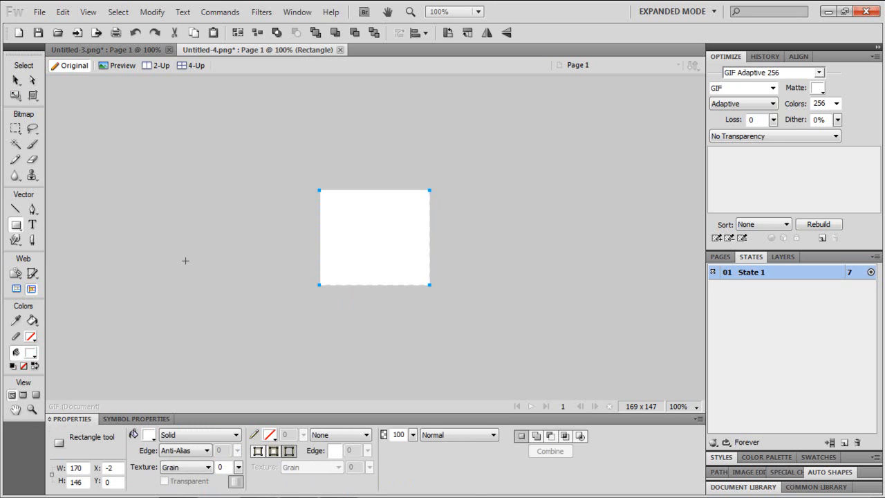
click(148, 435)
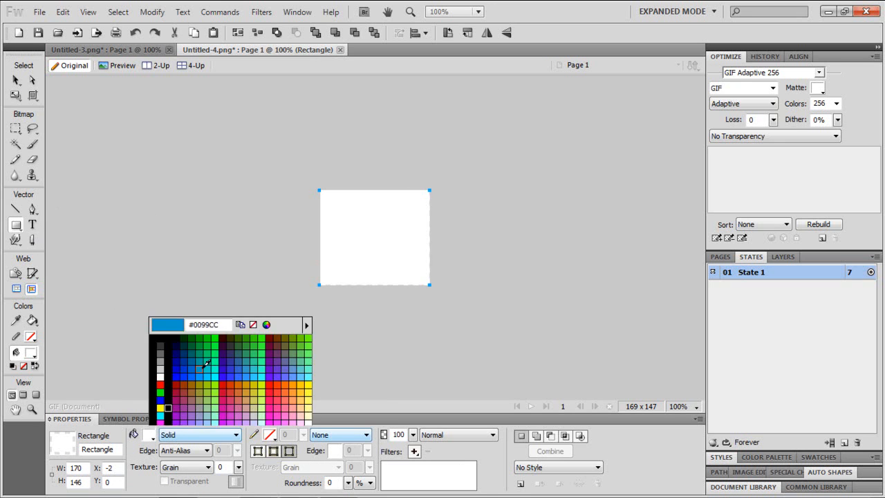
click(207, 394)
- Change the rectangle's fill to a Linear gradient
click(204, 437)
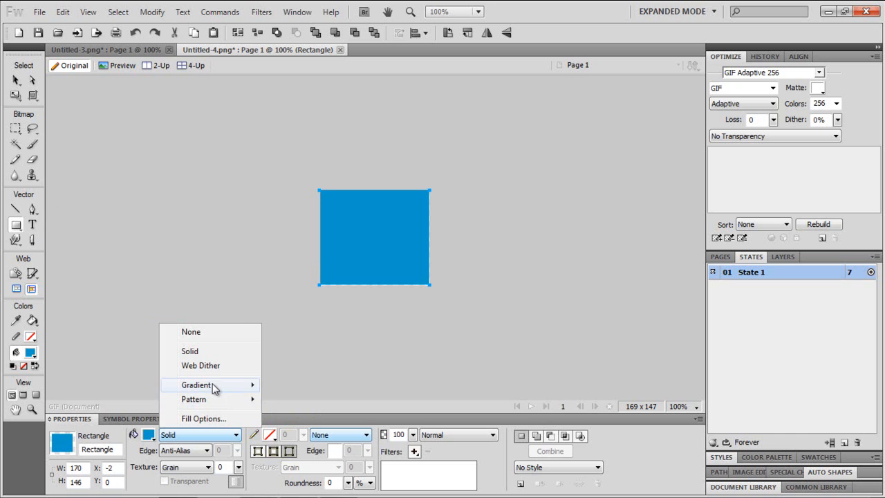
mouse_move(209, 383)
click(129, 265)
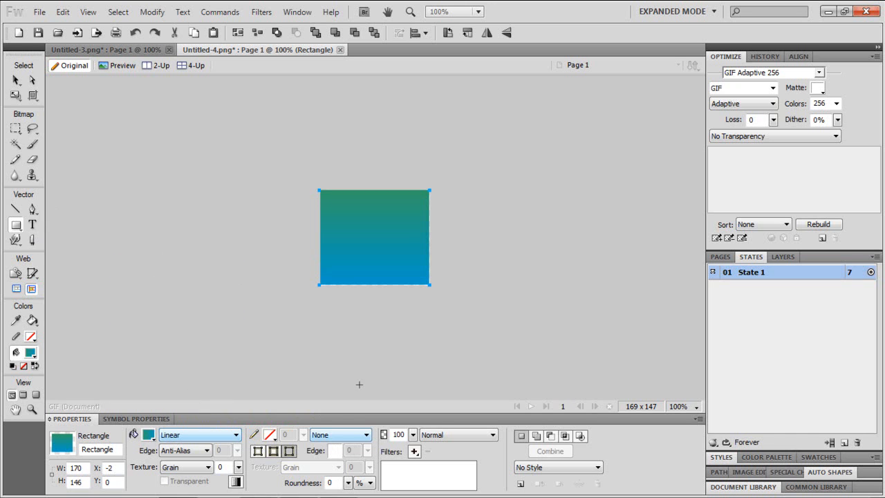
- Add the white text 'banner 1' and move it to the center of the gradient rectangle
click(32, 225)
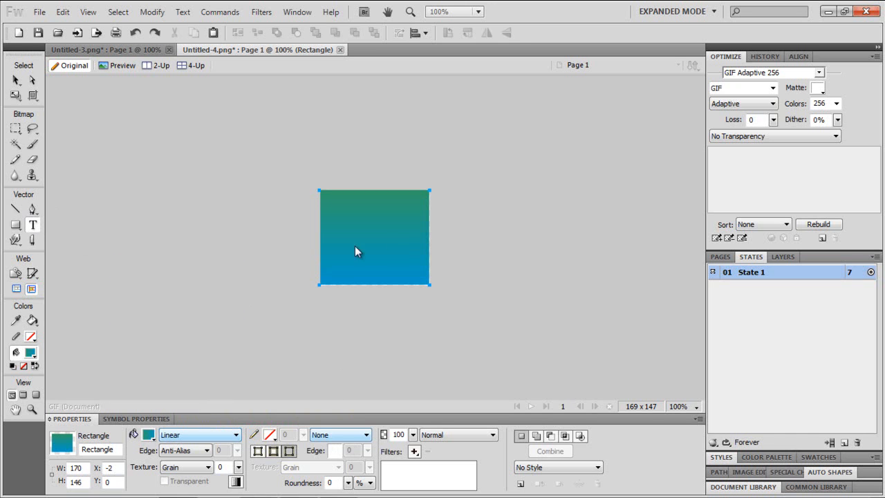
click(336, 226)
key(Escape)
text(banner 1)
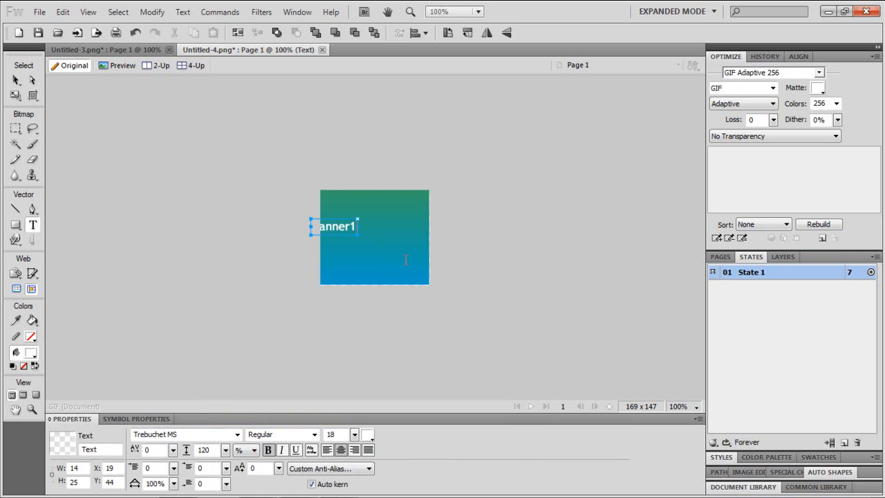
click(16, 79)
drag(330, 229, 370, 230)
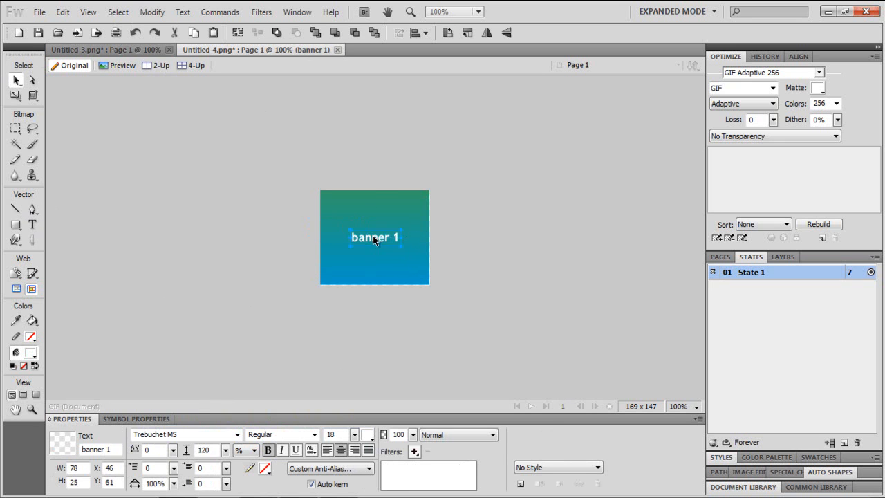
- Duplicate State 1 to create a second state
click(569, 274)
right_click(760, 276)
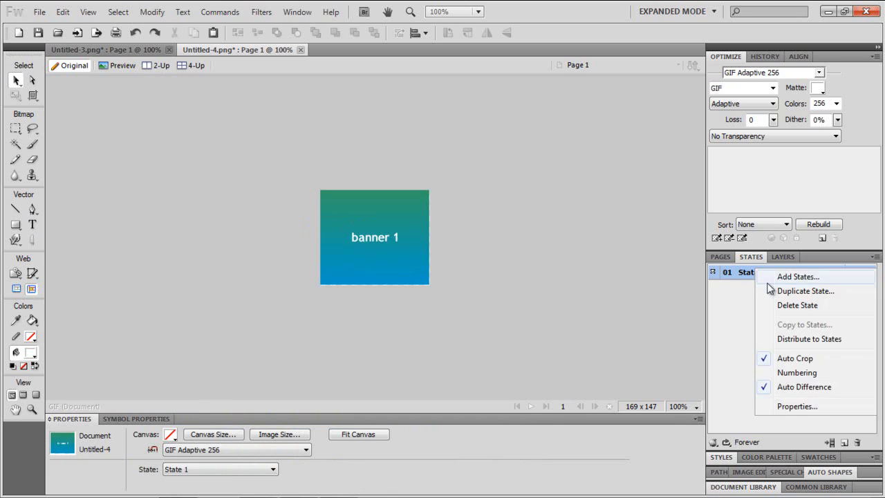
click(781, 291)
click(448, 303)
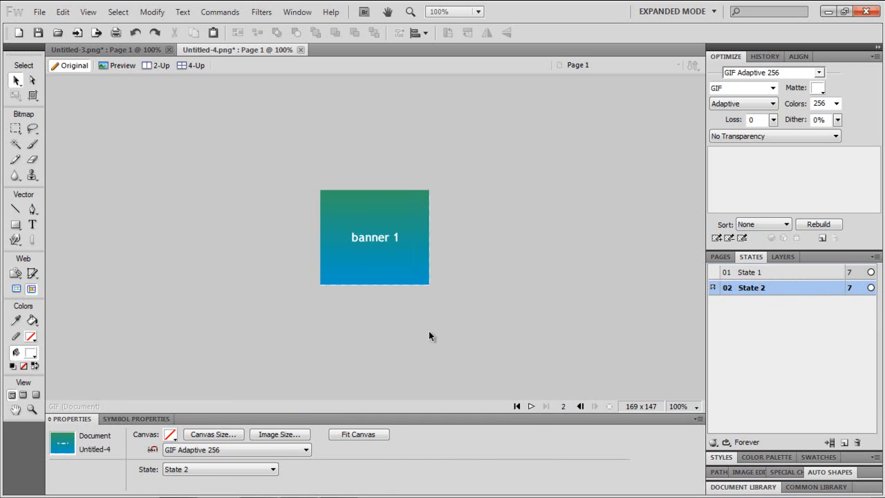
- Recolor the State 2 rectangle's gradient to run from dark blue to orange
click(383, 270)
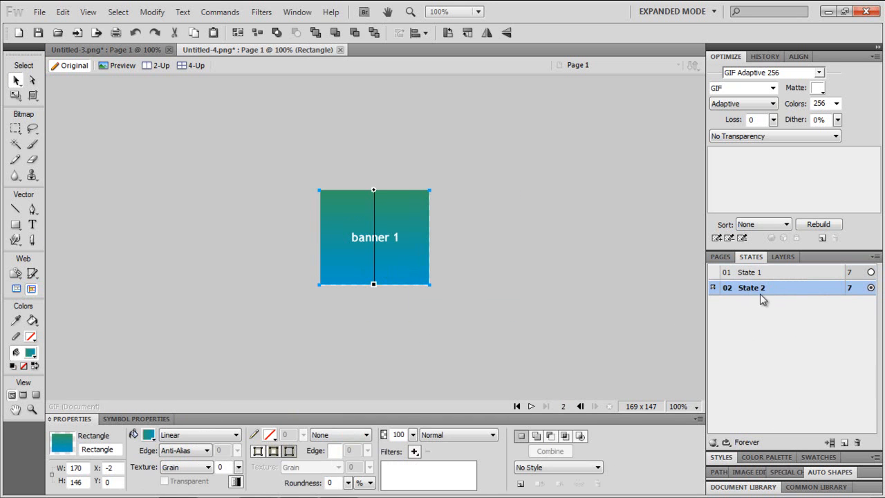
click(149, 434)
click(273, 356)
click(368, 315)
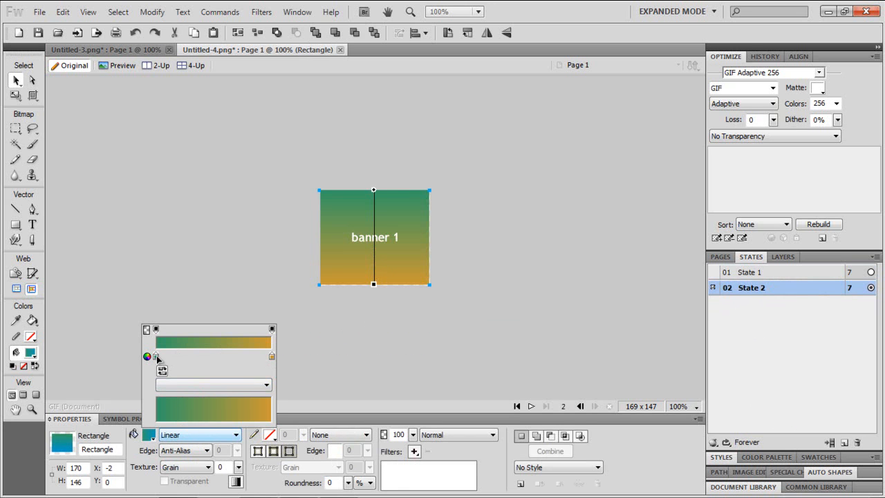
click(156, 356)
click(182, 295)
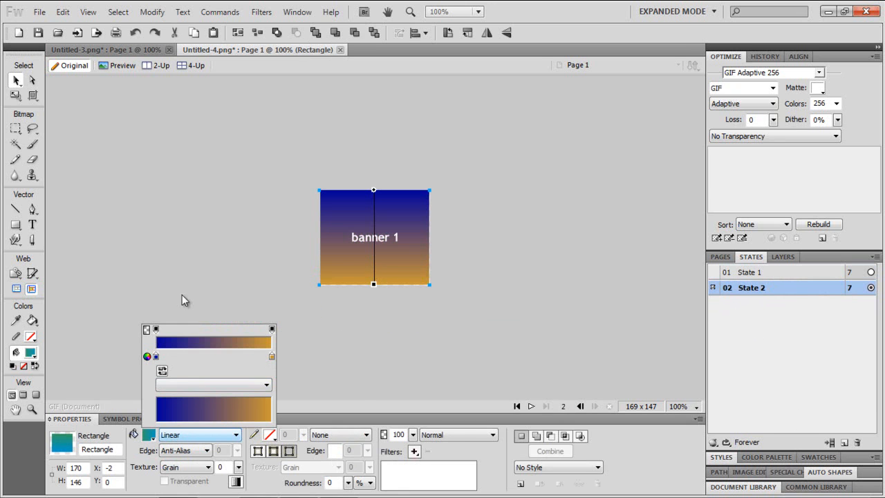
click(331, 348)
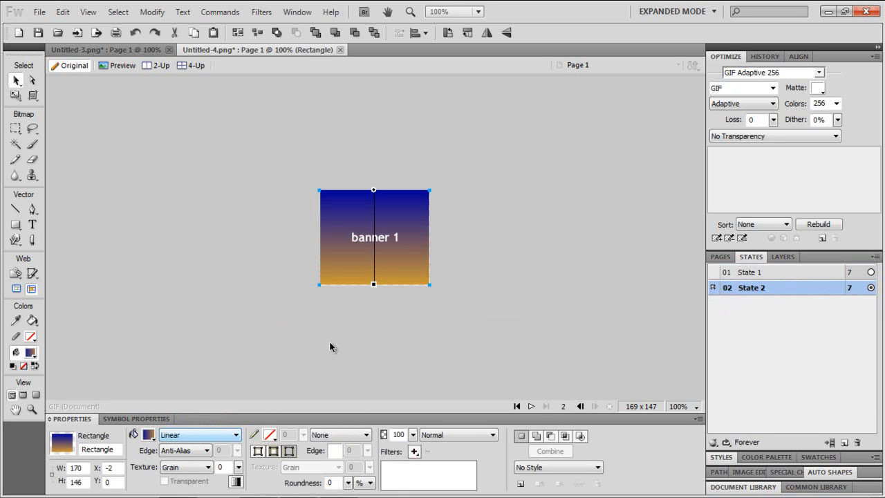
click(148, 435)
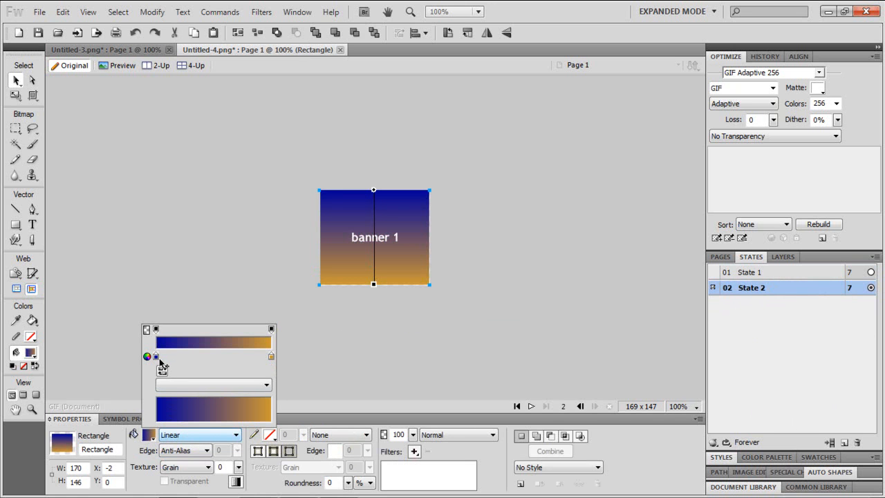
click(395, 337)
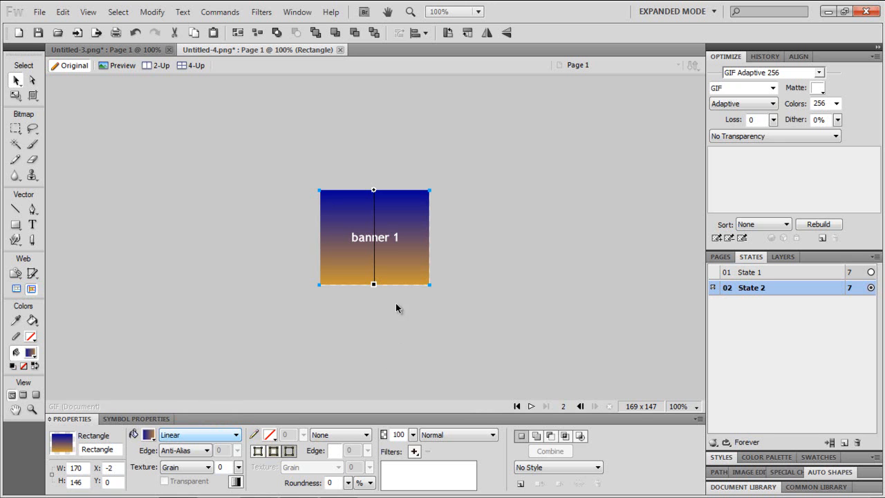
- Change the State 2 text to 'banner 2'
click(394, 245)
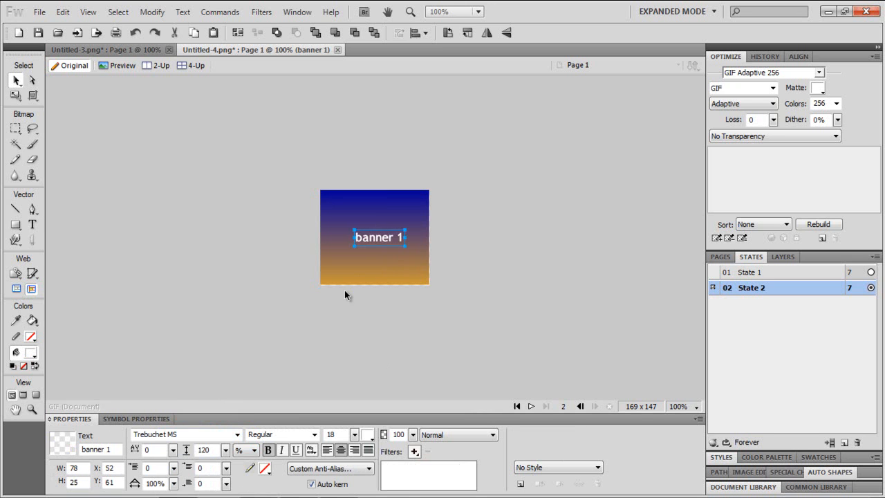
double_click(394, 237)
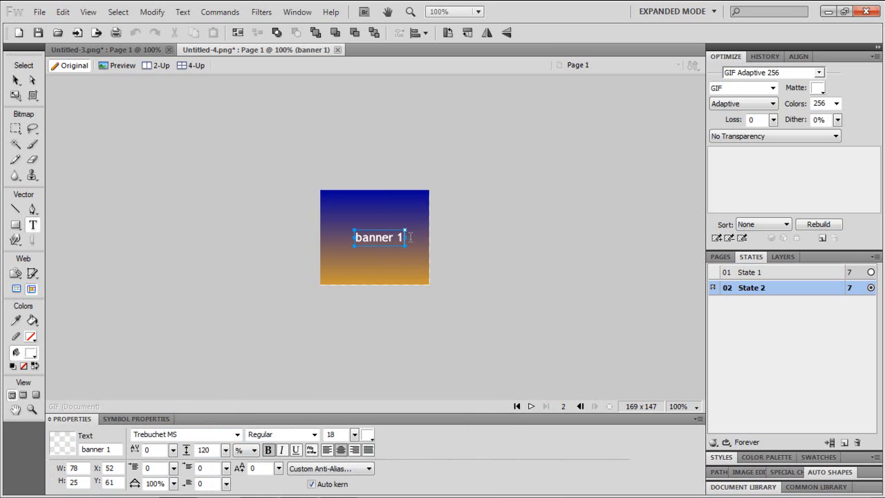
key(BackSpace)
text(2)
click(426, 243)
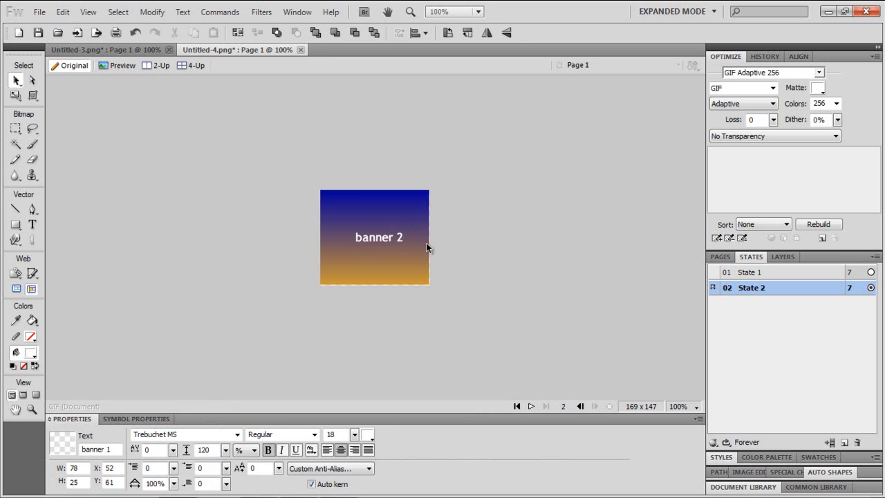
click(378, 237)
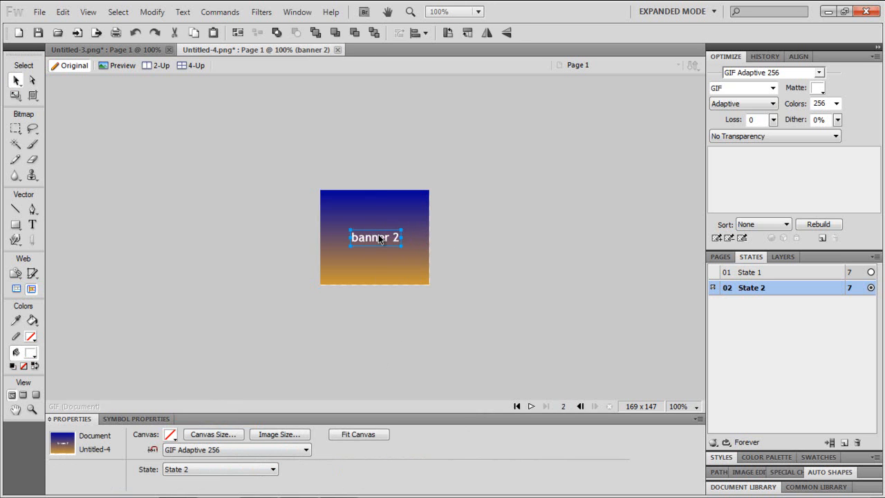
click(462, 315)
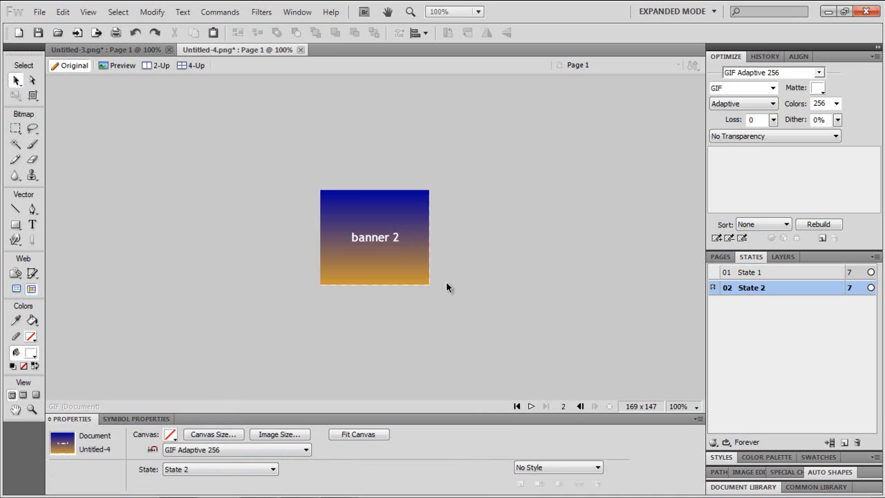
- Duplicate State 2 into a third state and select its background rectangle
right_click(748, 290)
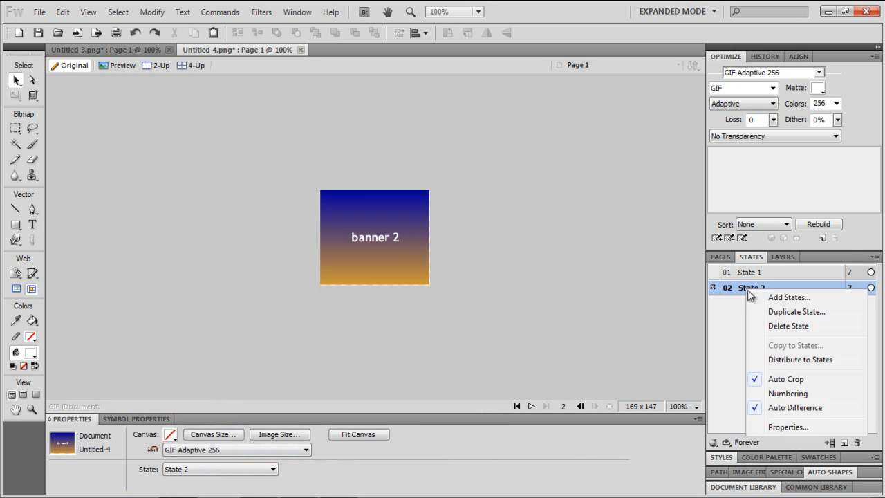
click(781, 313)
click(429, 301)
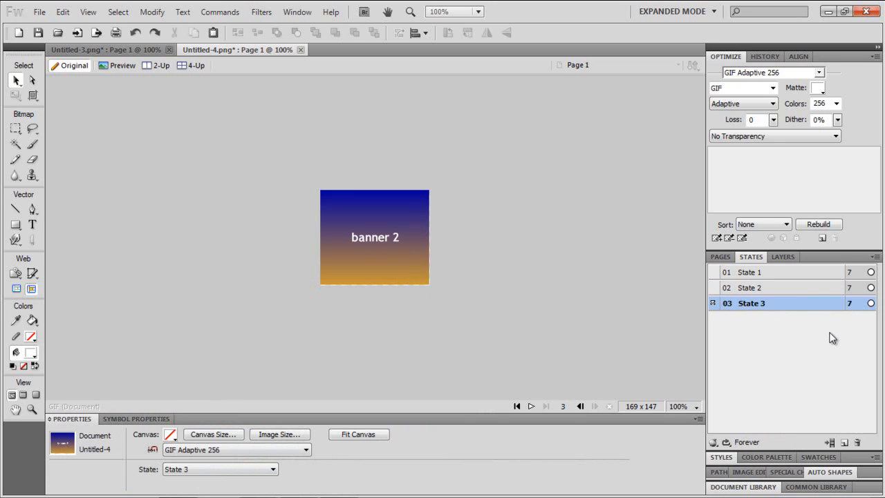
click(376, 275)
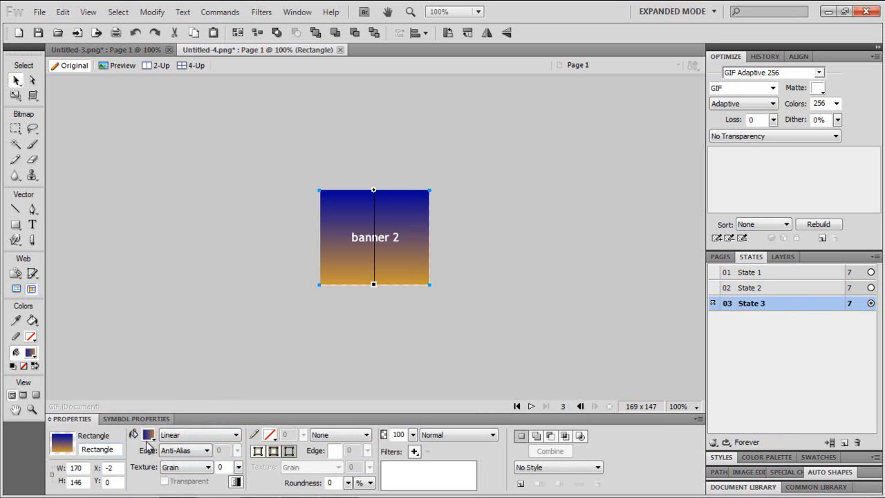
- Change the State 3 background rectangle's gradient type from Linear to Folds
click(148, 436)
click(168, 435)
click(168, 435)
mouse_move(200, 387)
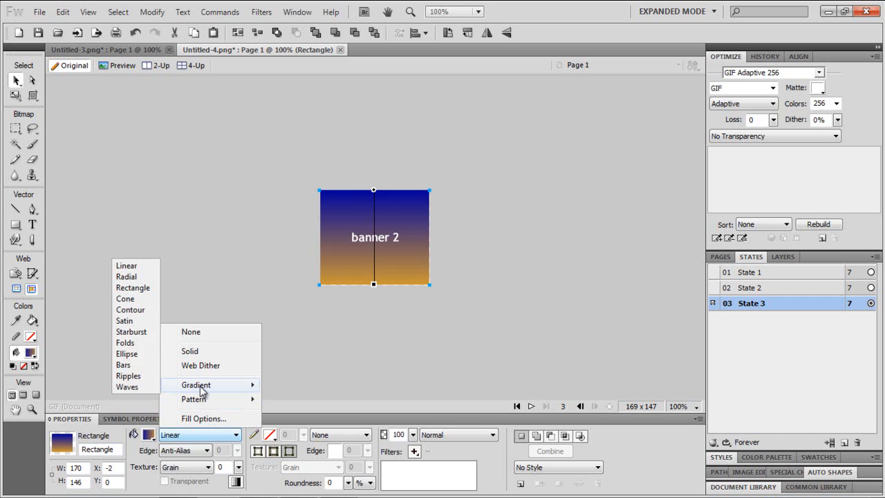
click(132, 342)
click(358, 405)
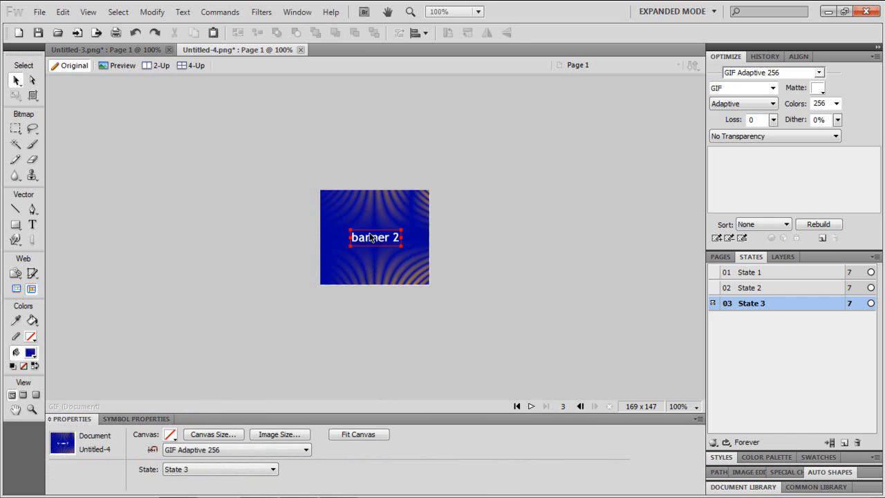
- Change the State 3 text to 'banner 3'
click(362, 241)
double_click(394, 238)
text(3)
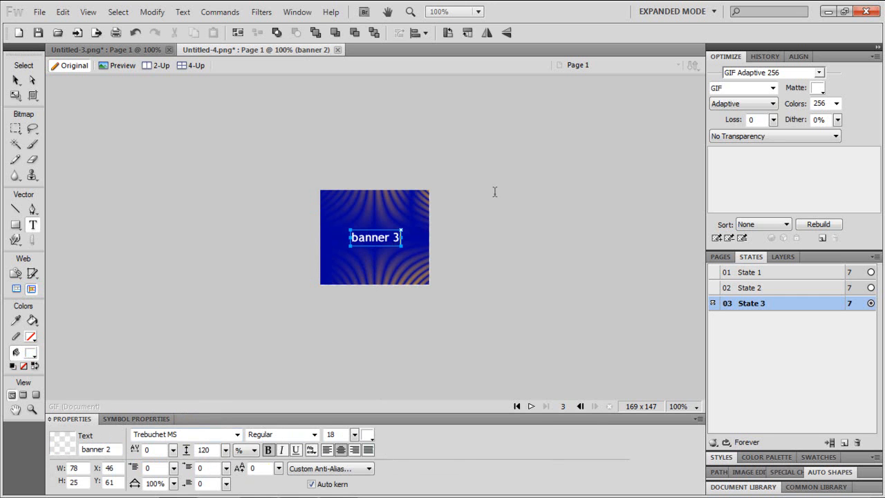
click(558, 176)
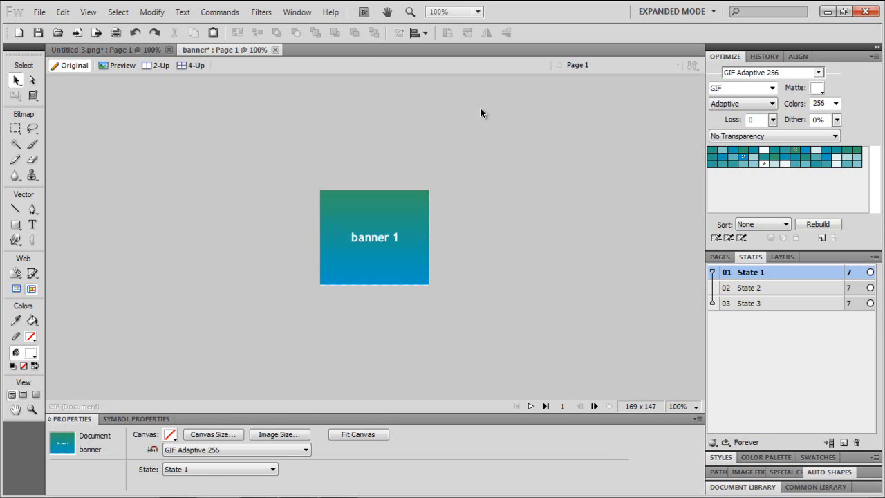
click(714, 280)
click(714, 303)
click(713, 286)
click(712, 304)
click(713, 303)
- Set the delay of States 1, 2 and 3 to 30 hundredths of a second
double_click(849, 272)
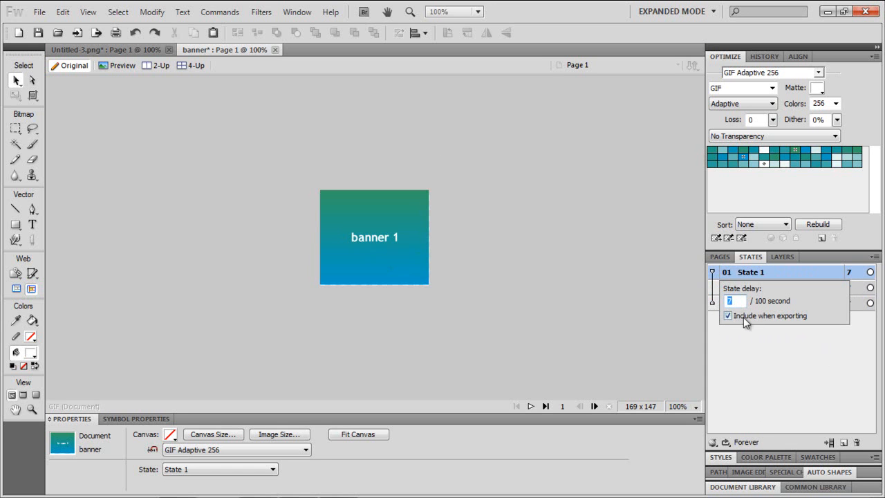
text(30)
key(Return)
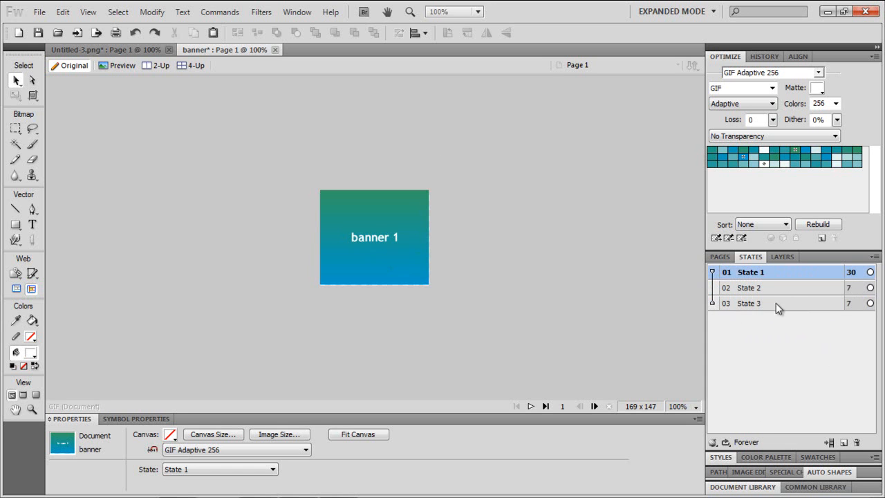
double_click(848, 287)
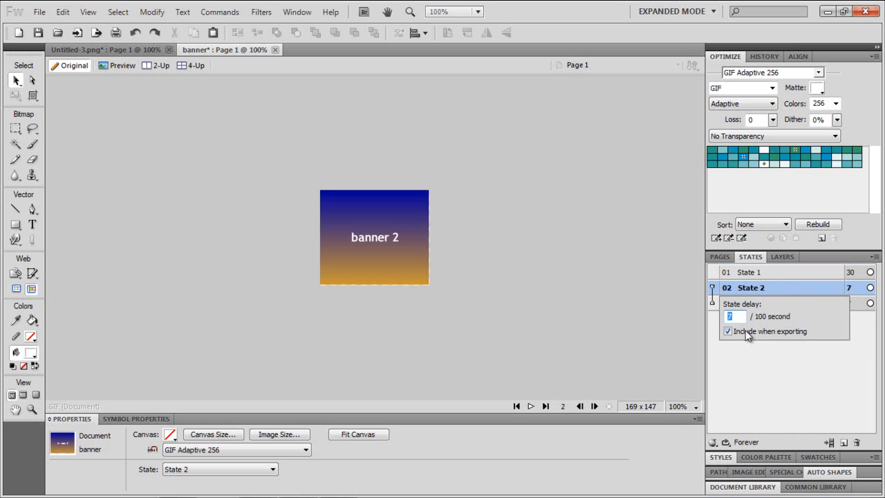
text(30)
key(Return)
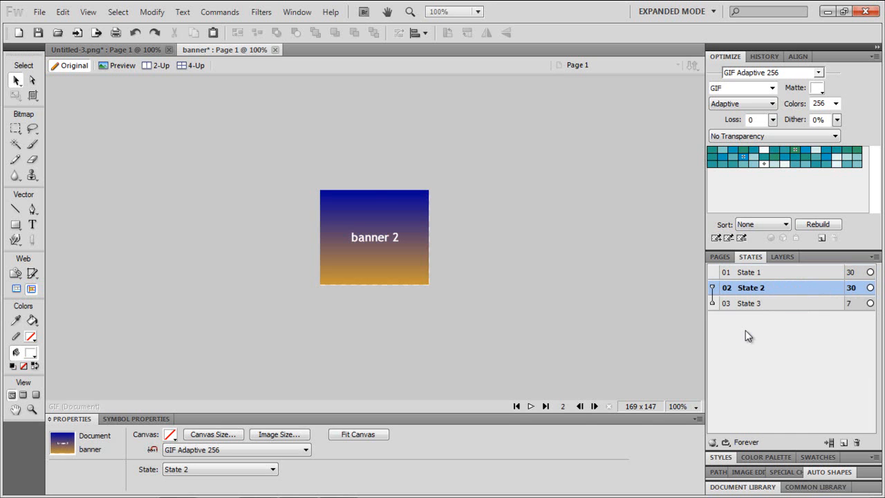
double_click(848, 303)
text(30)
key(Return)
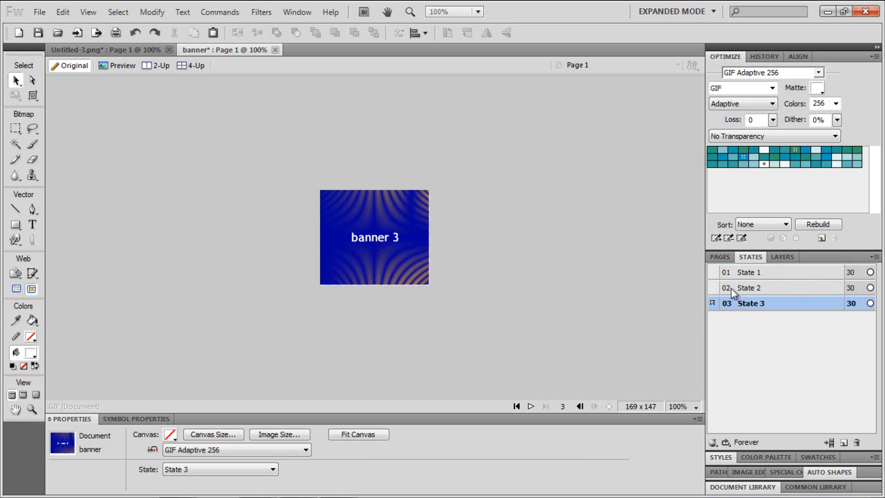
- Turn on onion skinning and set the export format to Animated GIF WebSnap 128
click(712, 272)
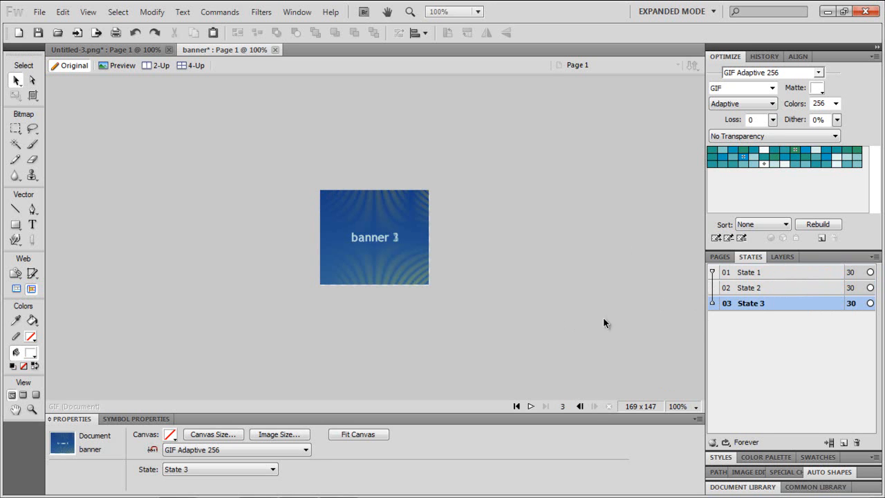
click(306, 449)
click(468, 426)
click(468, 427)
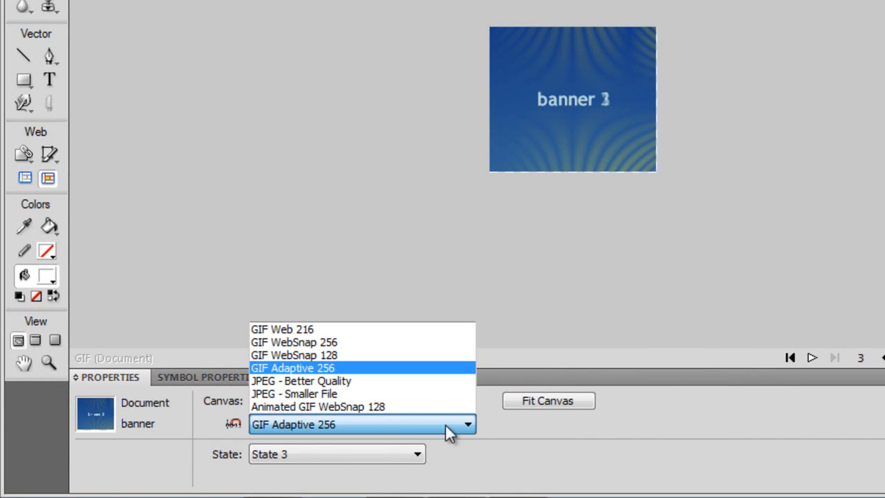
click(334, 407)
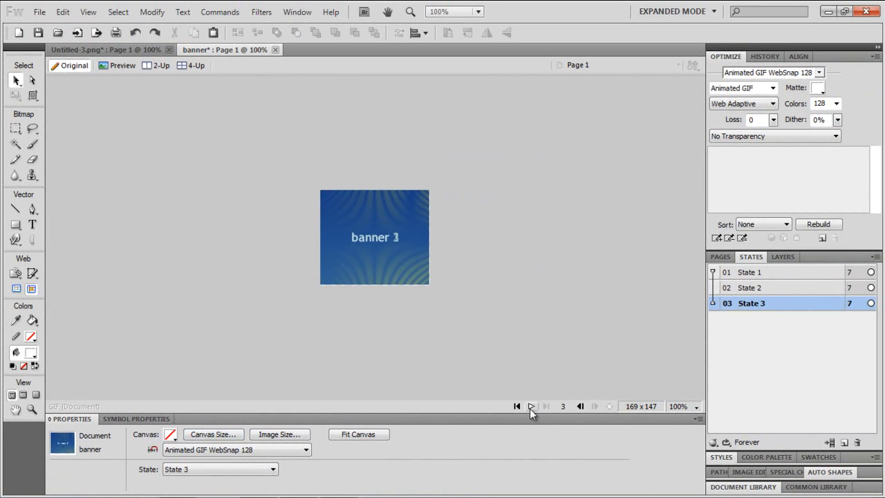
- Play the animation and reset every state's delay to 30 hundredths of a second
click(529, 408)
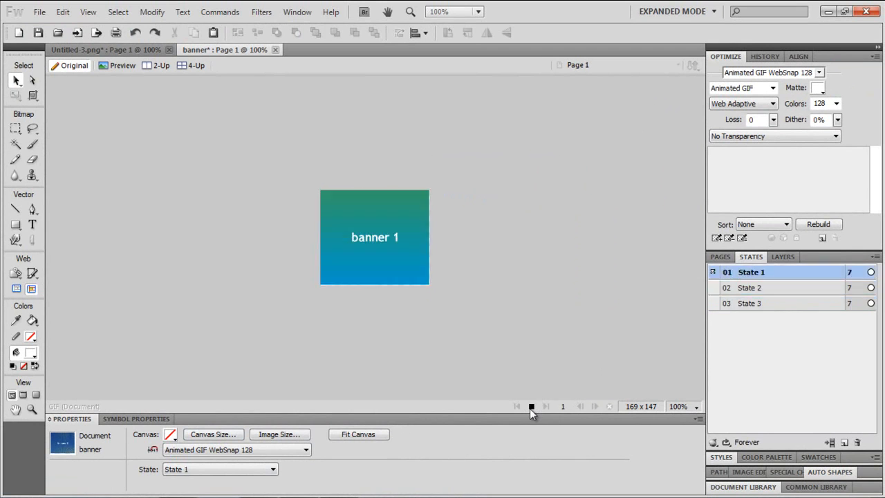
click(531, 407)
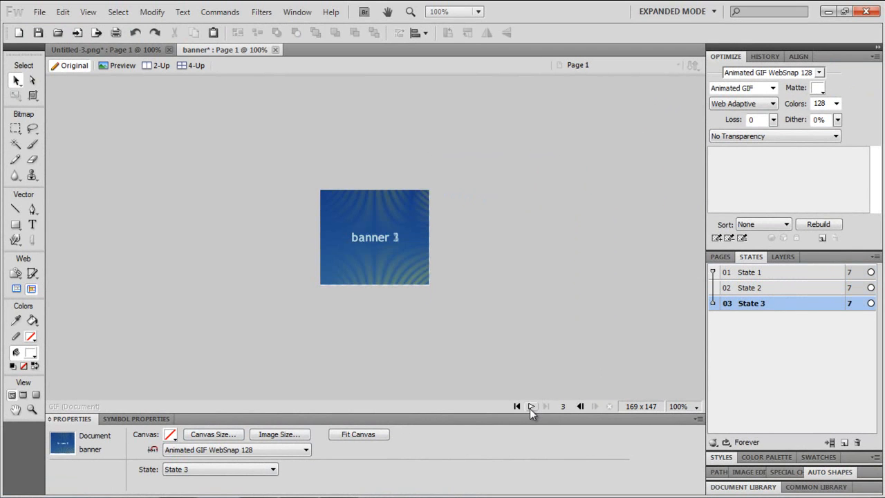
double_click(848, 271)
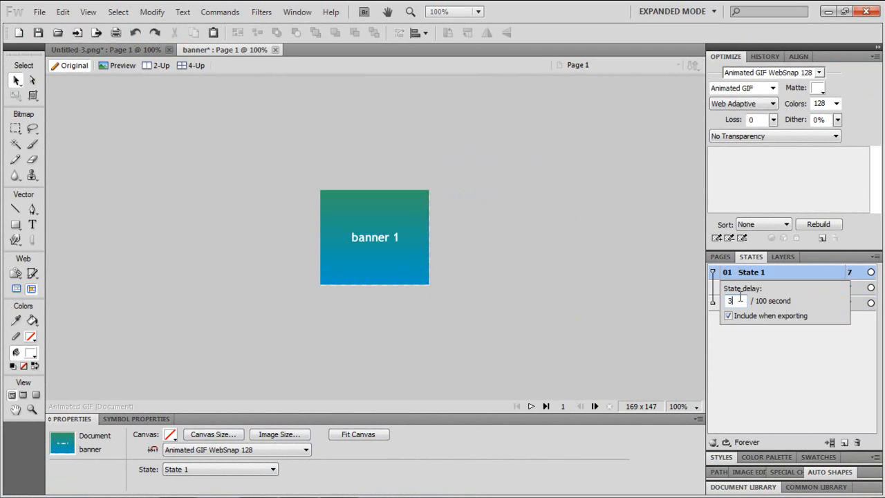
text(30)
key(Return)
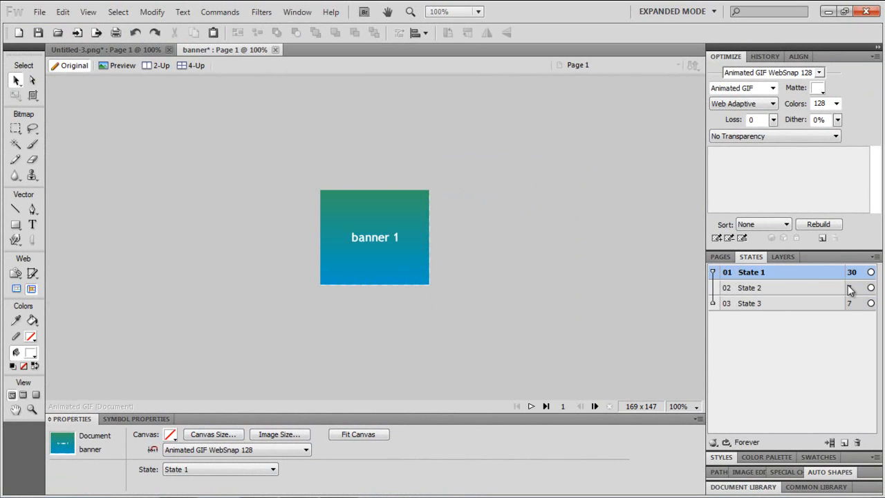
double_click(849, 287)
text(39)
key(BackSpace)
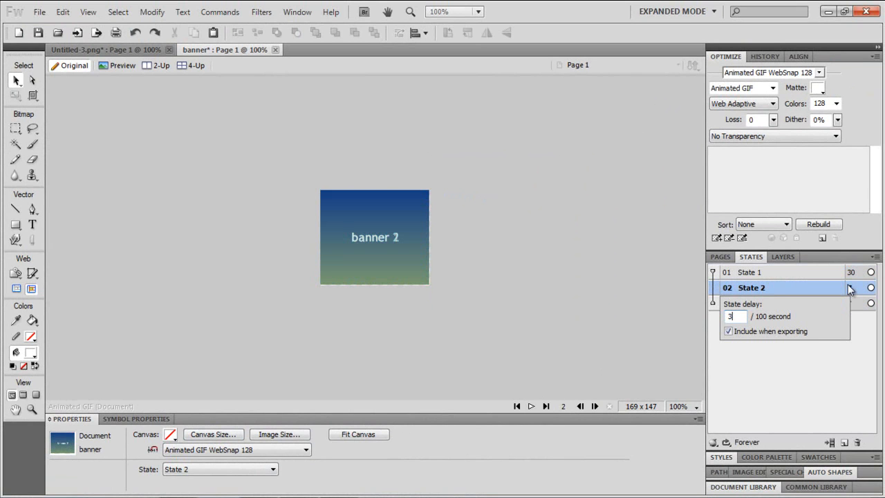
text(0)
key(Return)
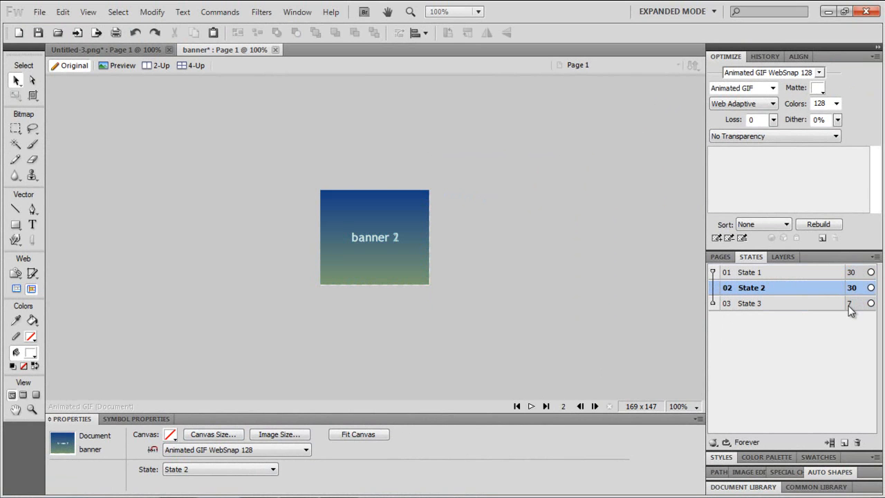
double_click(850, 303)
text(30)
key(Return)
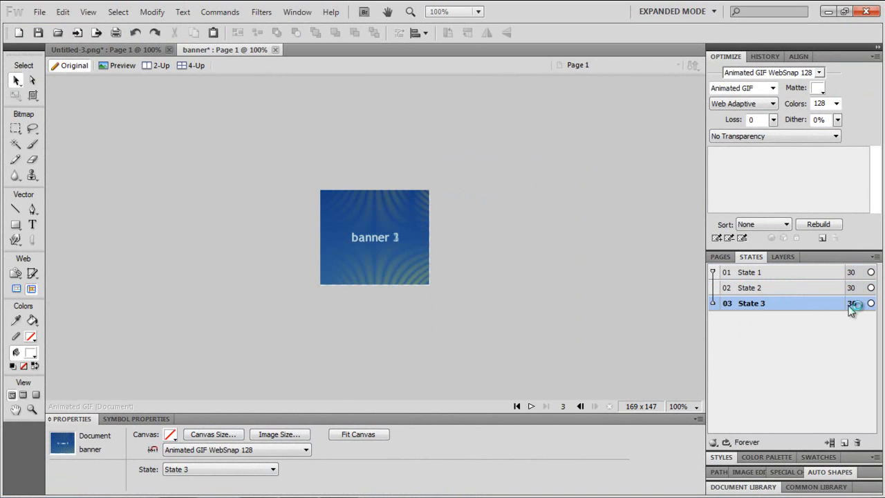
click(534, 406)
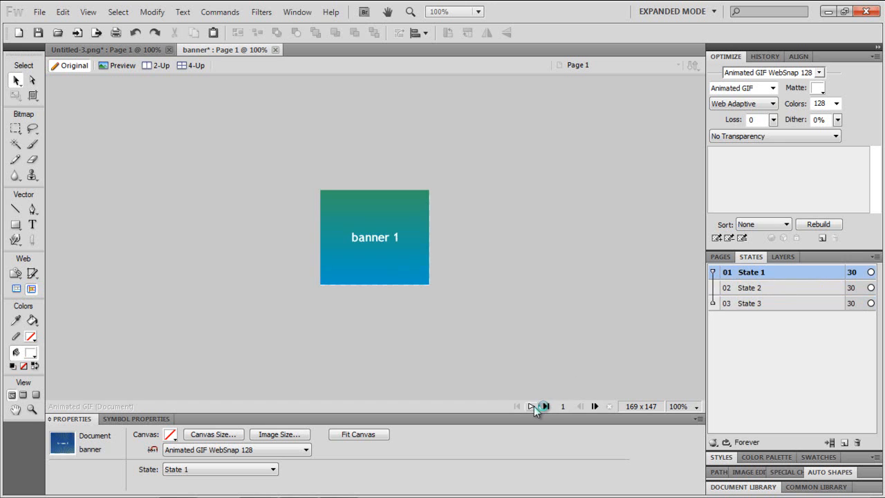
click(532, 406)
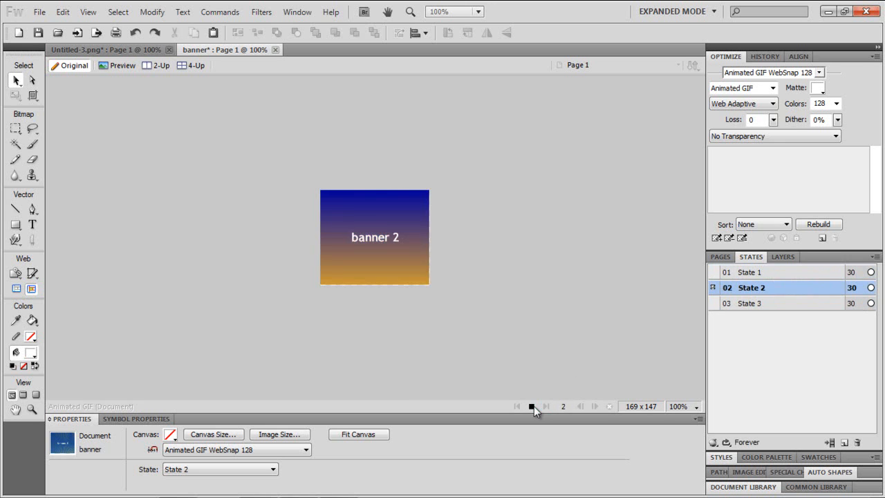
click(532, 406)
- Set the delay of all three states to 100 and play the animation to check timing
double_click(852, 272)
text(100)
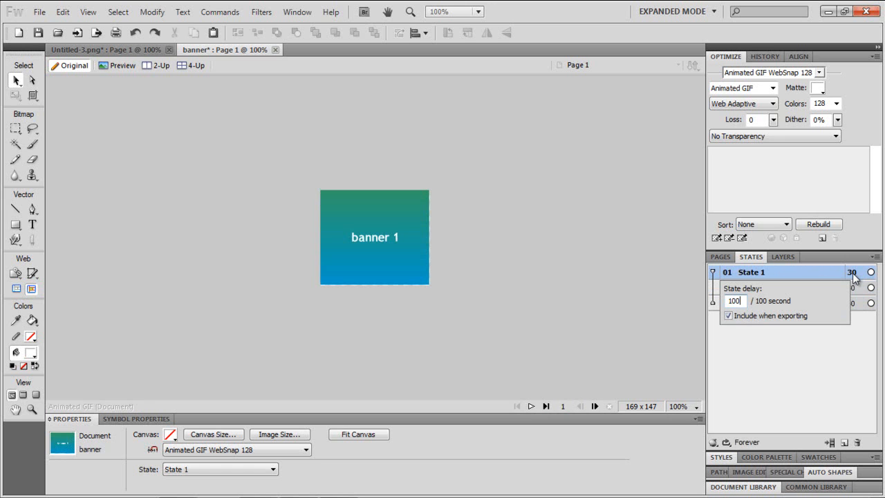
key(Return)
double_click(851, 288)
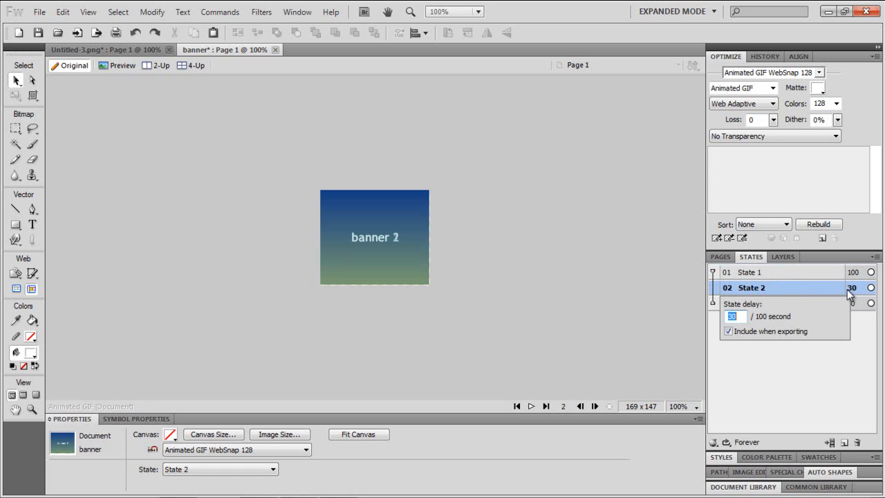
text(100)
key(Return)
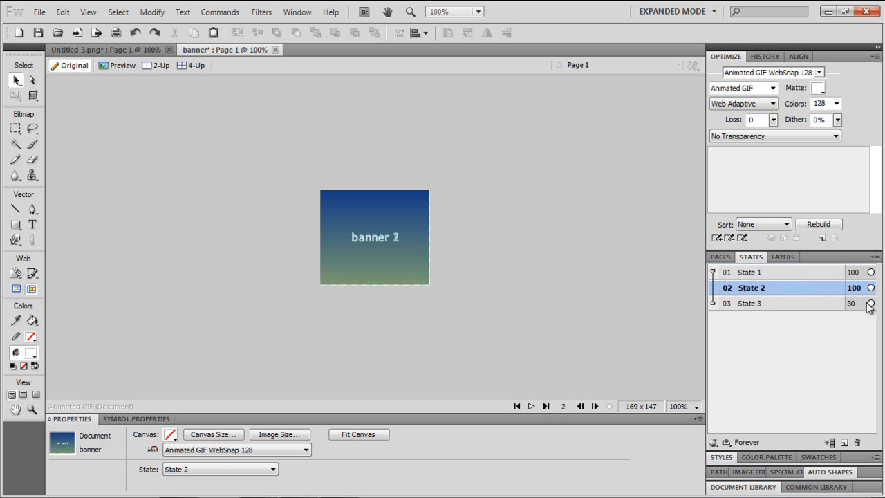
double_click(849, 305)
text(100)
key(Return)
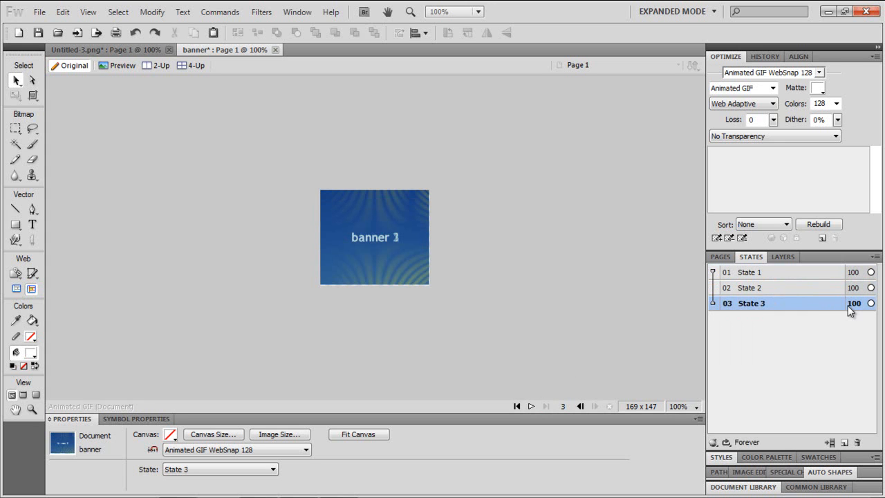
click(531, 407)
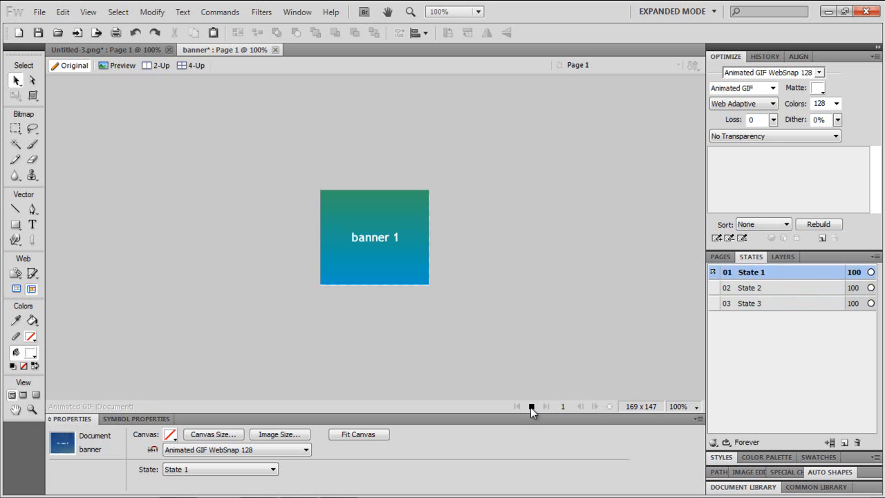
click(531, 406)
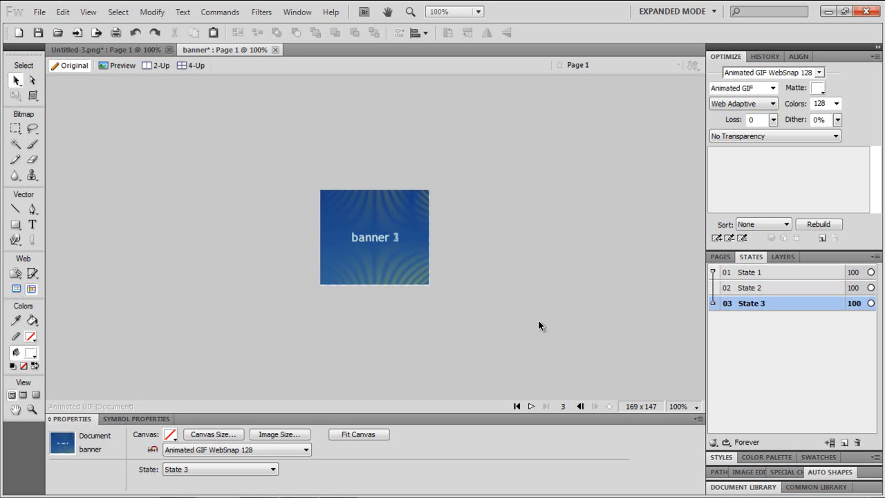
- Preview the banner in the web browser, then close the browser
key(F12)
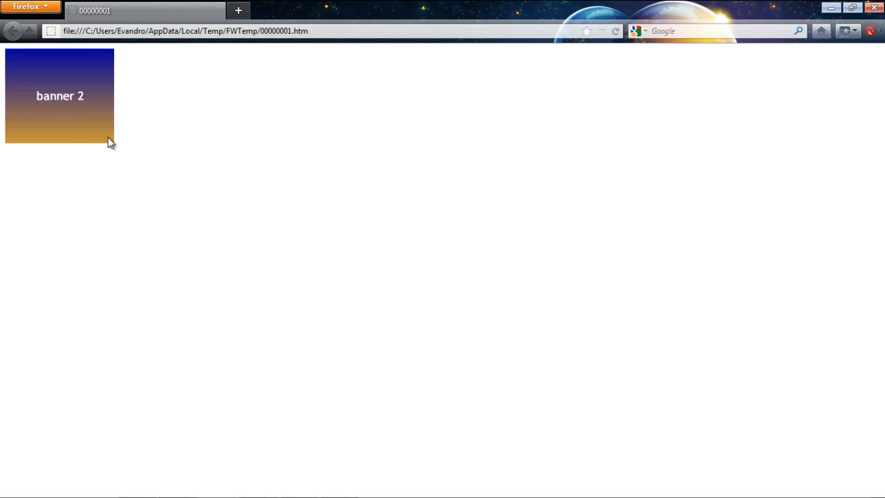
click(880, 6)
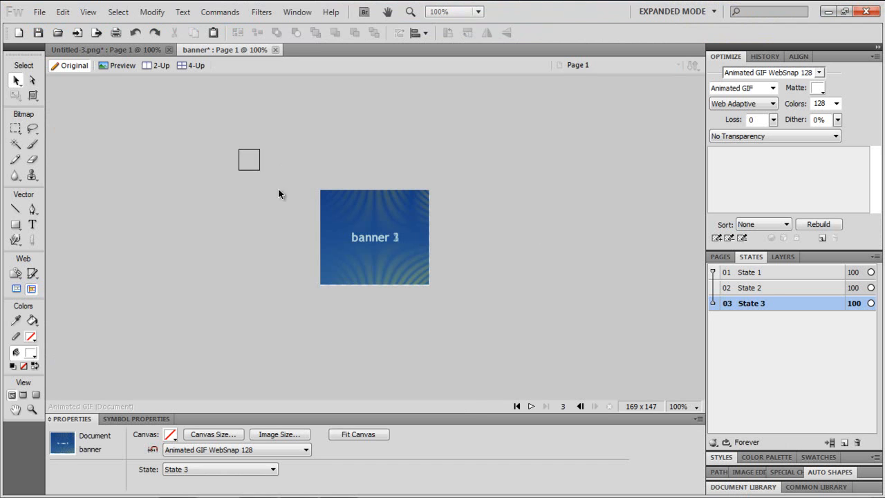
drag(240, 153, 574, 351)
click(565, 342)
- Open the TMP_ESPORTE template file from the Templates folder on the desktop
click(39, 11)
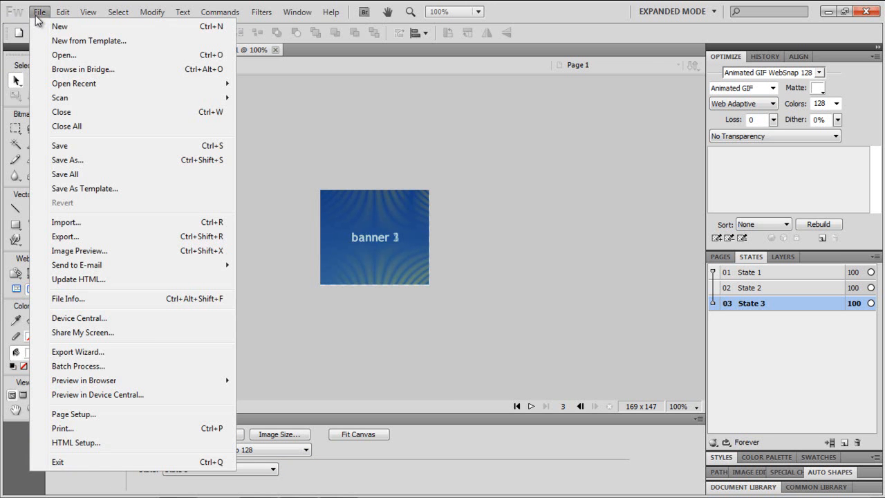
click(65, 55)
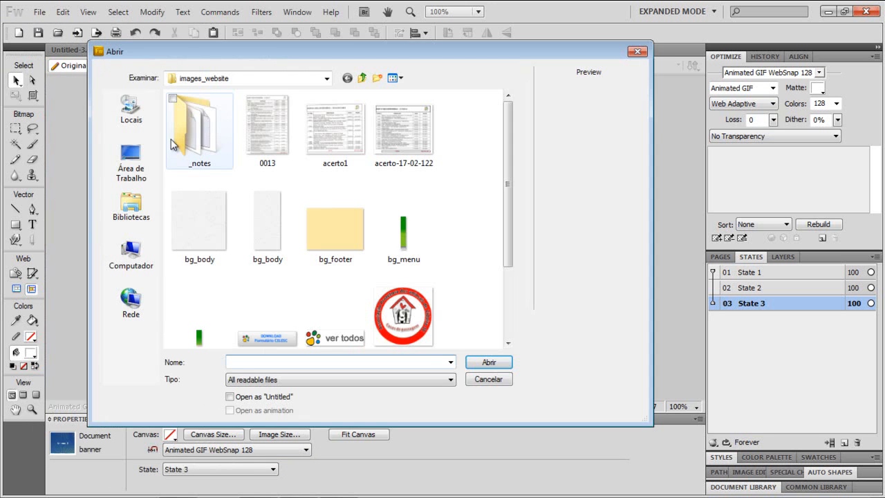
click(132, 172)
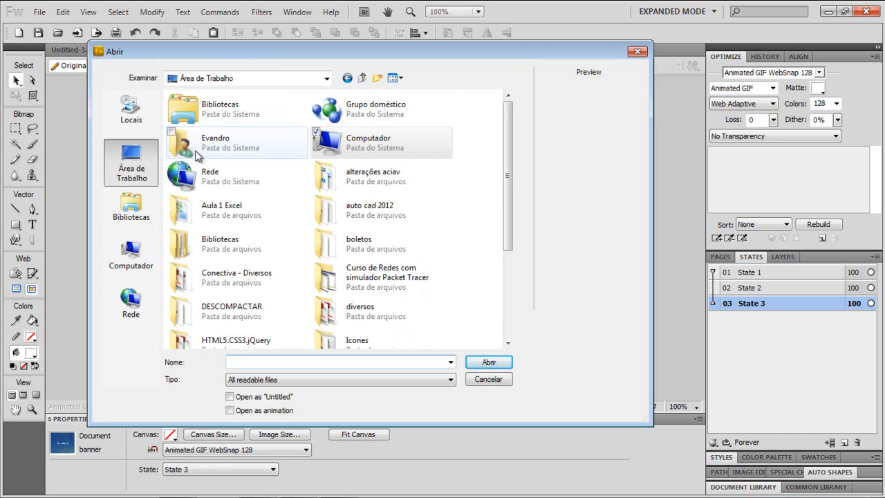
click(349, 140)
key(t)
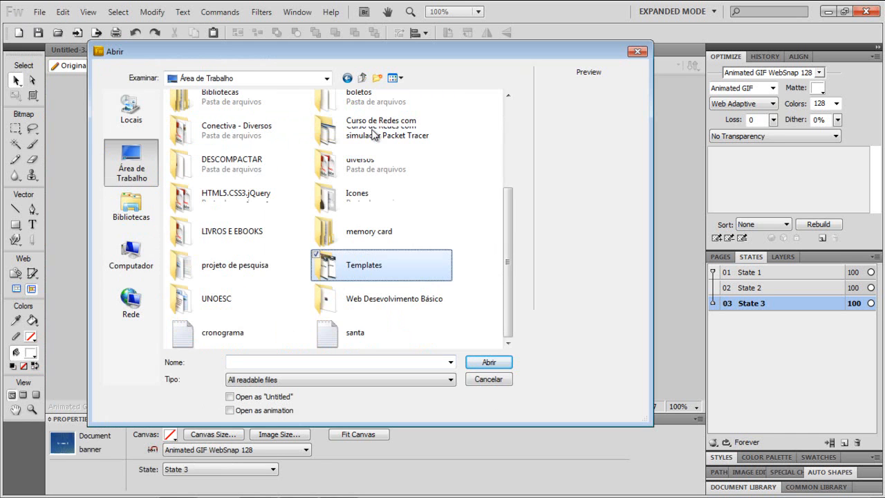
double_click(318, 270)
scroll(364, 236, down, 2)
scroll(363, 238, up, 1)
scroll(364, 236, down, 2)
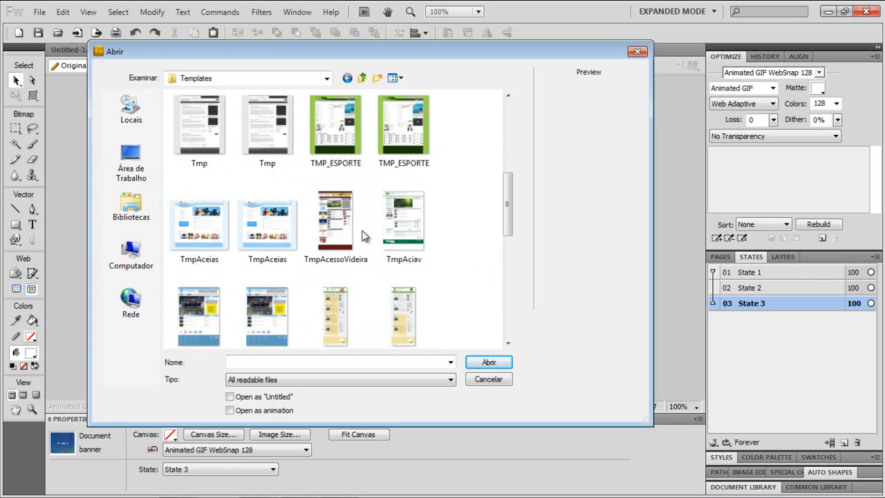
click(320, 123)
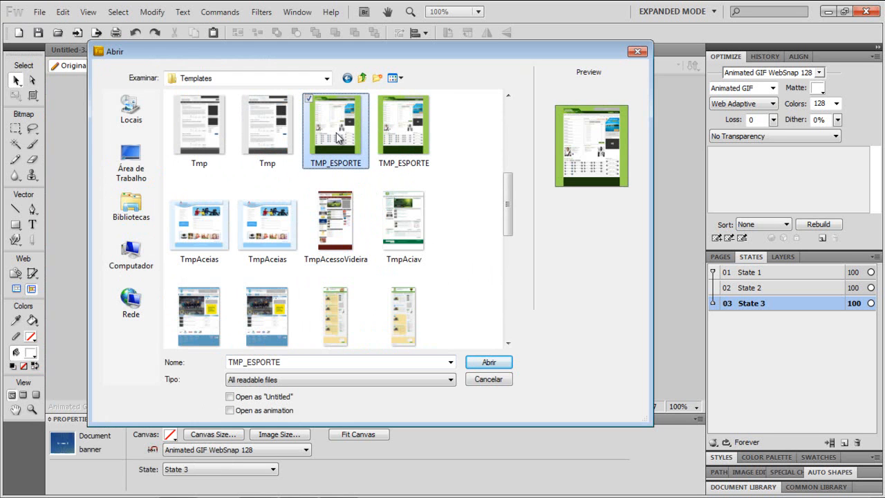
click(386, 138)
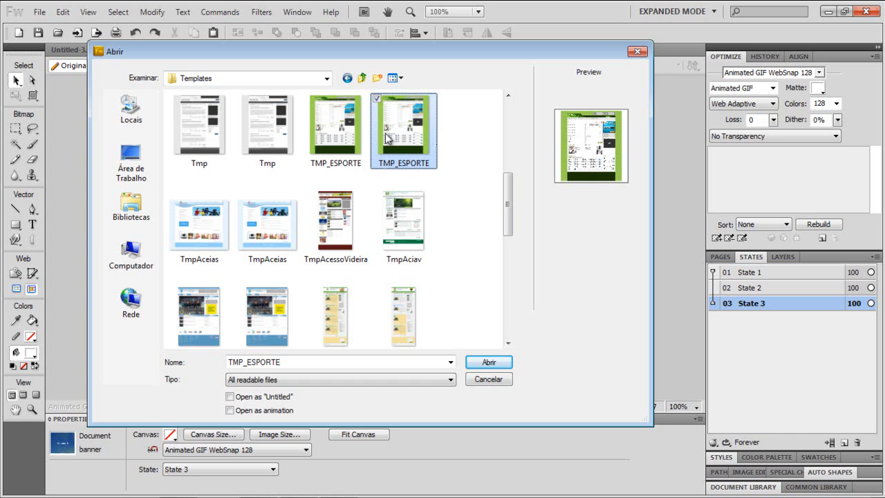
double_click(386, 138)
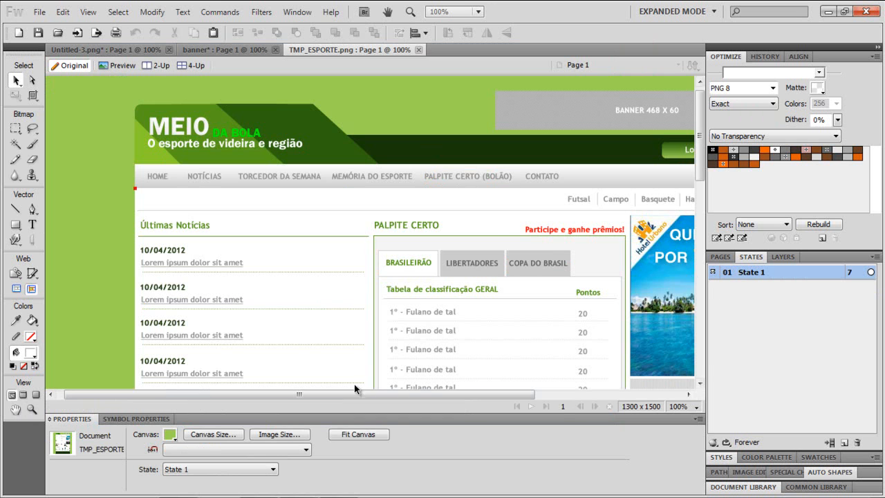
- Draw a slice over the navigation bar covering HOME through TORCEDOR DA SEMANA, about 37 px tall
drag(336, 393, 375, 403)
scroll(232, 296, down, 10)
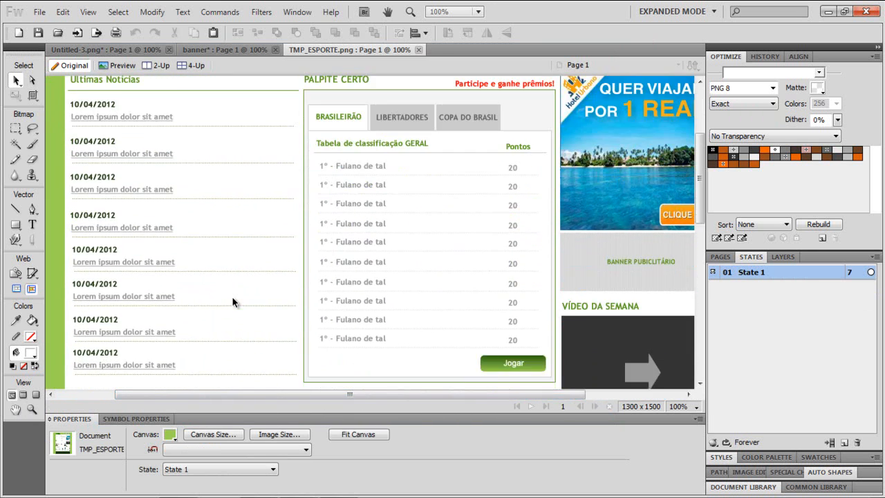
scroll(232, 302, down, 3)
scroll(232, 299, up, 8)
scroll(232, 296, up, 4)
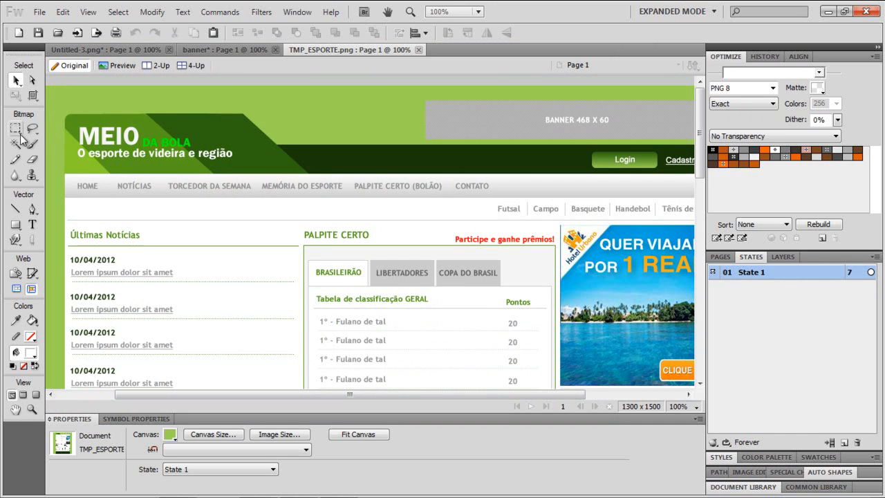
click(32, 272)
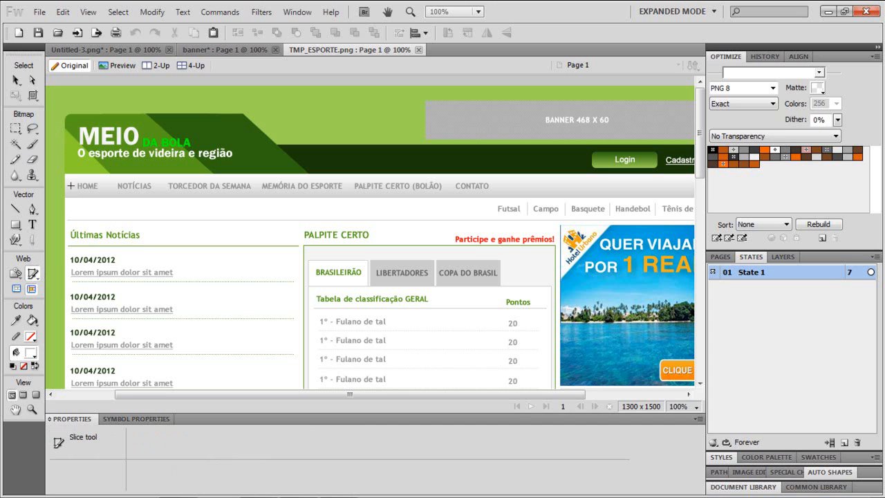
drag(65, 173, 260, 197)
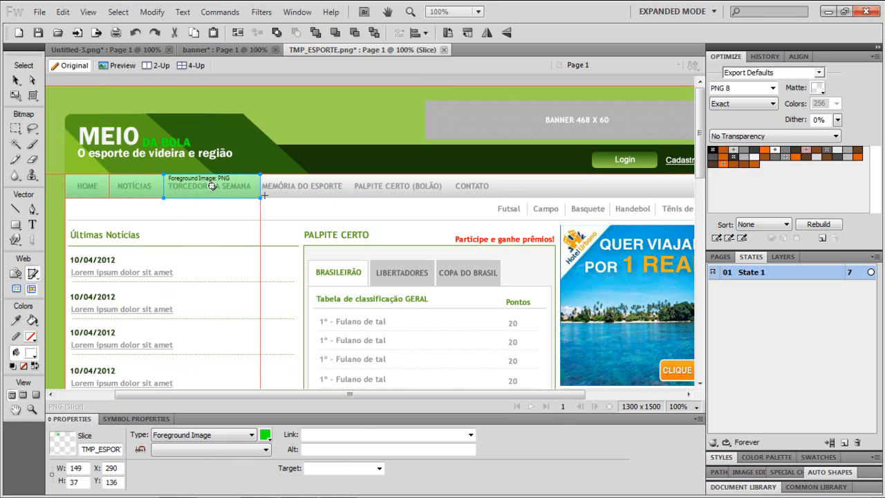
- Draw another slice over the MEMÓRIA DO ESPORTE menu item, about 135 × 37 px
click(294, 101)
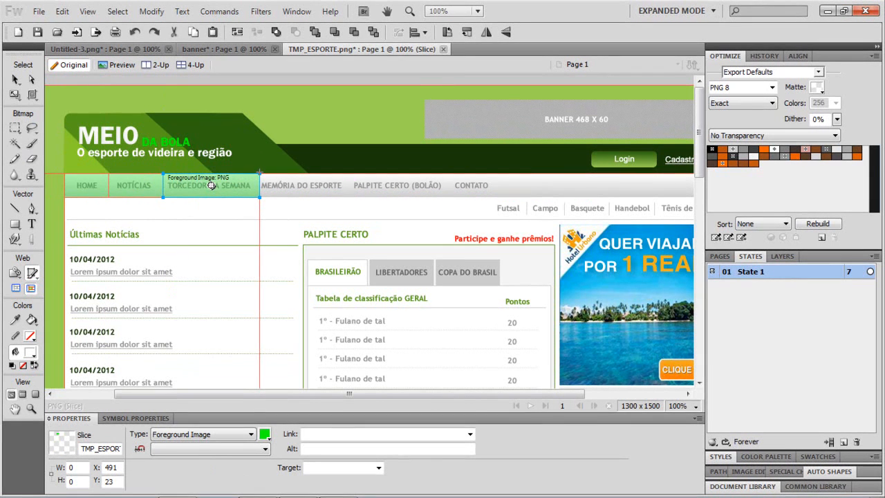
drag(260, 174, 347, 198)
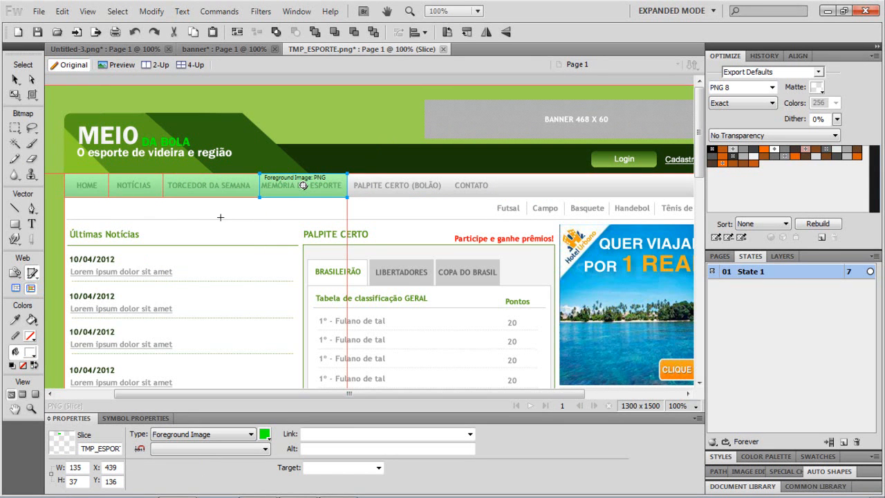
- Scroll through the template to review the full page layout
scroll(215, 235, down, 10)
scroll(220, 232, up, 2)
scroll(226, 232, up, 5)
scroll(225, 235, down, 3)
scroll(225, 235, down, 7)
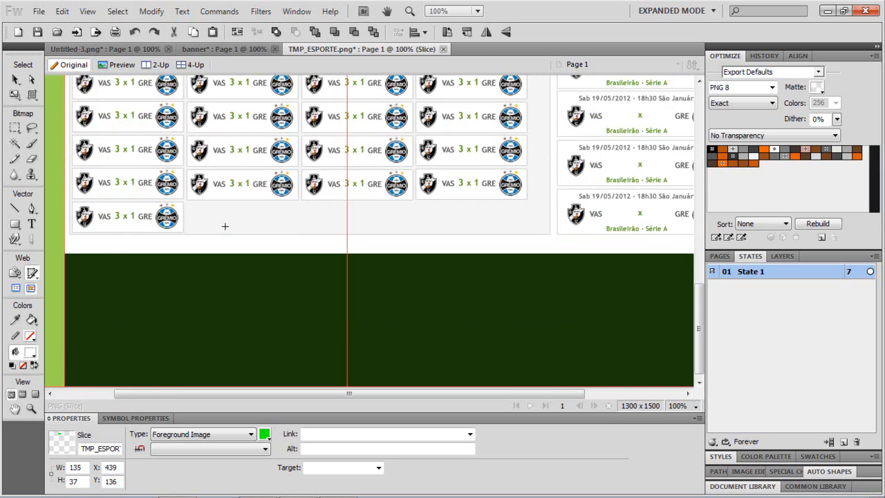
scroll(222, 228, up, 3)
scroll(221, 204, up, 4)
scroll(235, 202, down, 7)
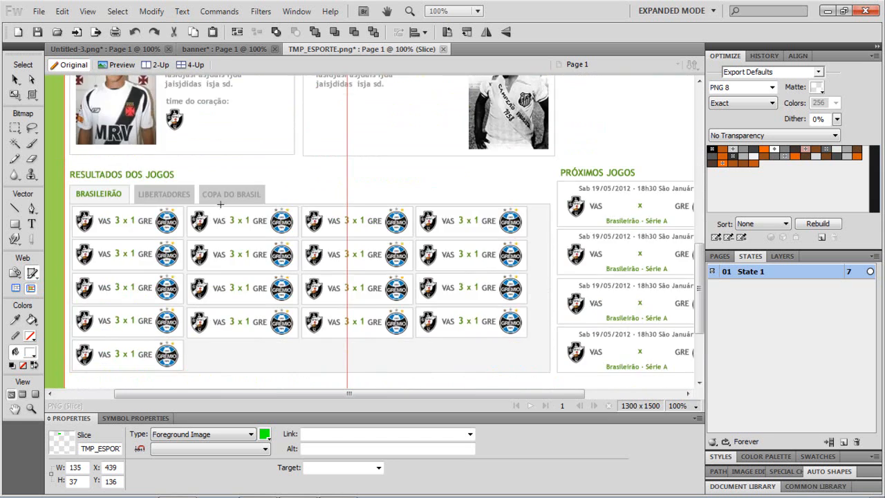
scroll(239, 200, up, 10)
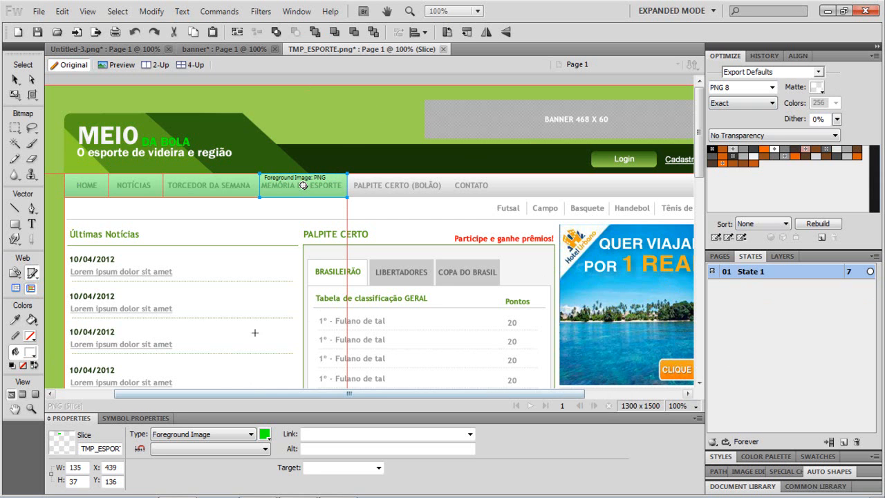
scroll(177, 280, down, 5)
scroll(181, 242, up, 5)
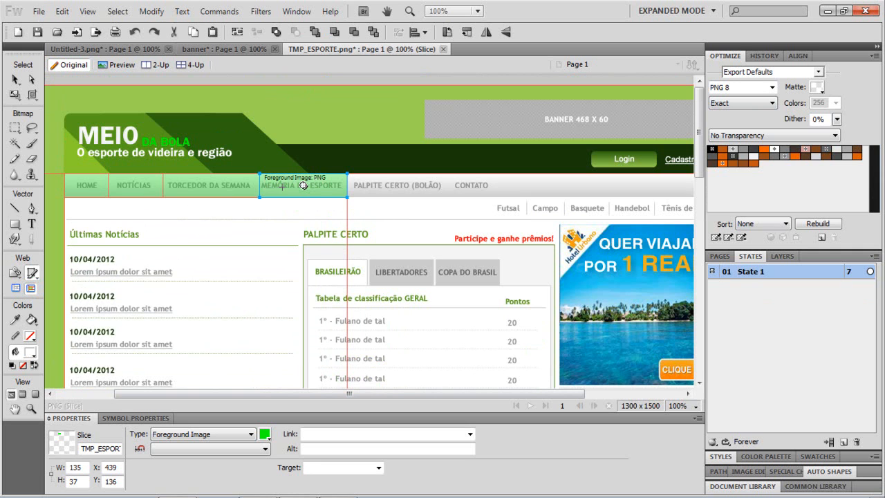